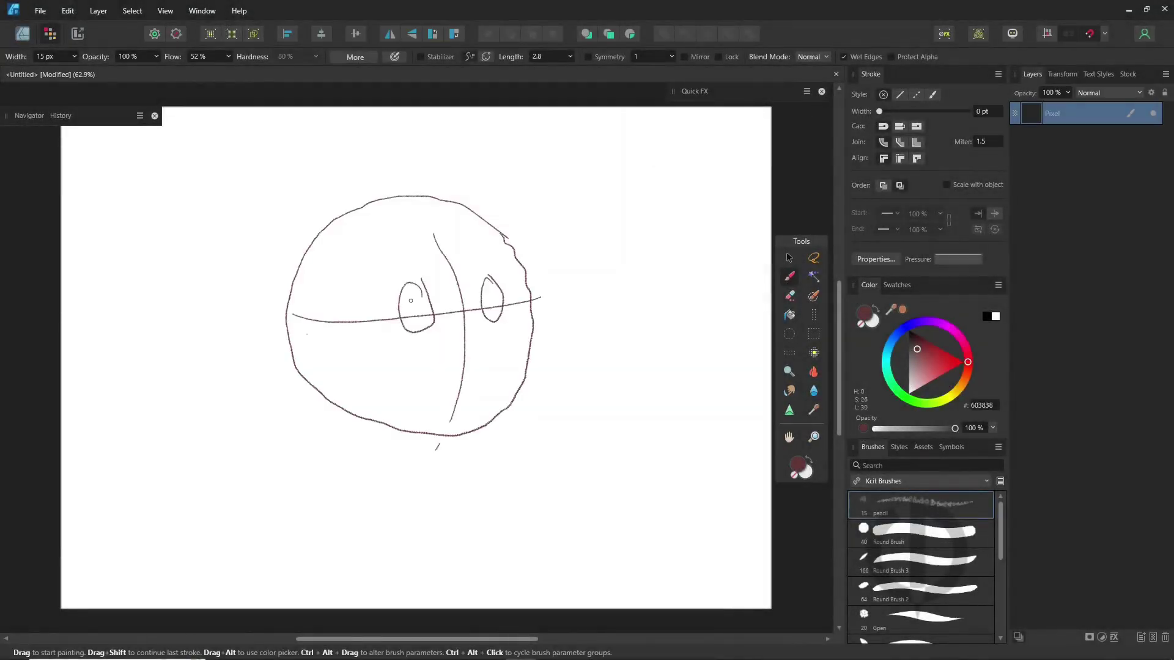
Sketch the bear's nose and erase the vertical and horizontal guide lines across the face
{"action": "left_click_drag", "start_coordinate": [448, 342], "coordinate": [482, 343]}
{"action": "key", "text": "e"}
{"action": "left_click_drag", "start_coordinate": [434, 234], "coordinate": [464, 327]}
{"action": "left_click_drag", "start_coordinate": [304, 318], "coordinate": [385, 320]}
Sketch the muzzle's lower contour and the bulging cheek, and erase the old head outline beside it
{"action": "key", "text": "b"}
{"action": "left_click_drag", "start_coordinate": [389, 398], "coordinate": [425, 410]}
{"action": "left_click_drag", "start_coordinate": [509, 239], "coordinate": [524, 323]}
{"action": "left_click_drag", "start_coordinate": [520, 316], "coordinate": [511, 405]}
{"action": "key", "text": "e"}
{"action": "left_click_drag", "start_coordinate": [531, 298], "coordinate": [511, 238]}
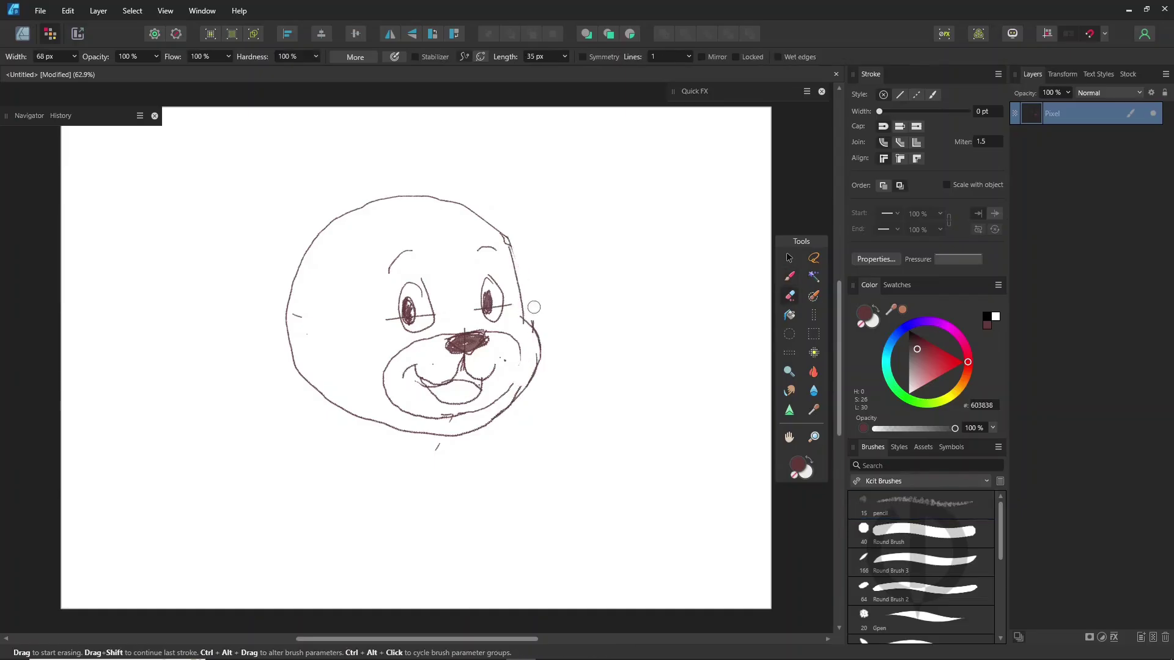
Sketch the two ears and the cheek fur around the head outline
{"action": "key", "text": "b"}
{"action": "left_click_drag", "start_coordinate": [352, 217], "coordinate": [336, 256]}
{"action": "left_click_drag", "start_coordinate": [334, 232], "coordinate": [323, 247]}
{"action": "left_click_drag", "start_coordinate": [467, 204], "coordinate": [492, 176]}
{"action": "left_click_drag", "start_coordinate": [292, 384], "coordinate": [306, 348]}
{"action": "left_click_drag", "start_coordinate": [495, 231], "coordinate": [504, 242]}
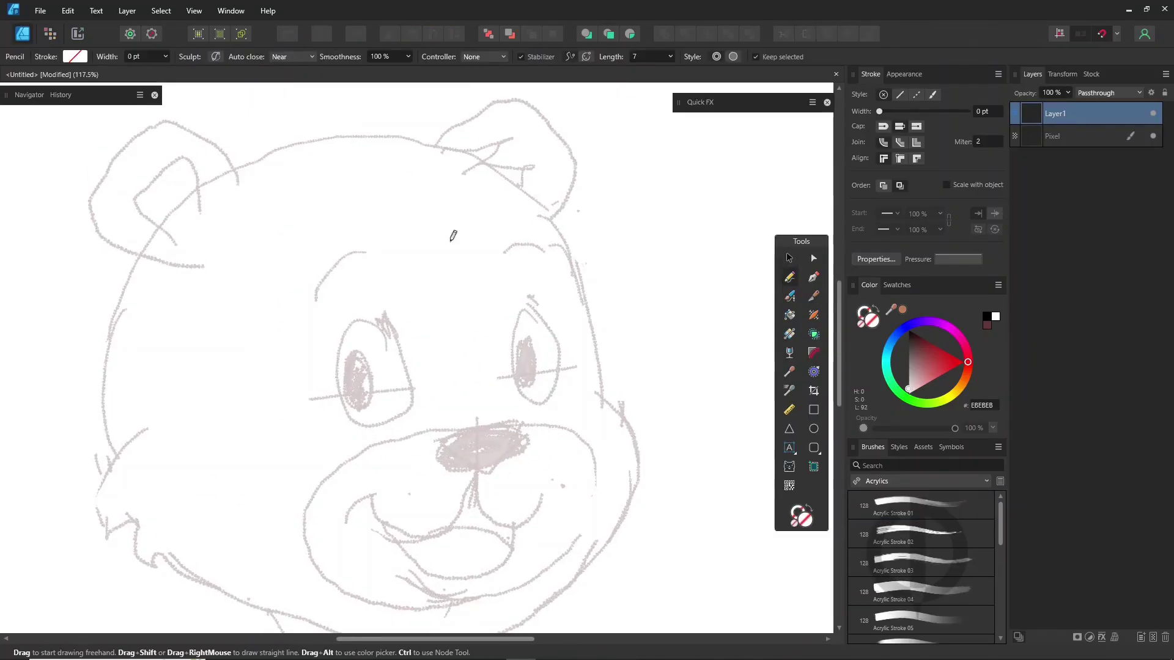
Trace the top of the head with the Pencil, using a stabilizer length of 21.2 and a 5.5 pt stroke
{"action": "scroll", "coordinate": [451, 241], "scroll_direction": "down", "scroll_amount": 1}
{"action": "left_click", "coordinate": [671, 57]}
{"action": "left_click_drag", "start_coordinate": [671, 70], "coordinate": [686, 70]}
{"action": "mouse_move", "coordinate": [162, 430]}
{"action": "left_mouse_down"}
{"action": "mouse_move", "coordinate": [555, 350]}
{"action": "mouse_move", "coordinate": [571, 386]}
{"action": "left_mouse_up"}
{"action": "left_click_drag", "start_coordinate": [880, 112], "coordinate": [908, 111]}
Trace the ears, cheeks, fur tuft, jaw and neck over the sketch with the Pencil
{"action": "left_click_drag", "start_coordinate": [184, 260], "coordinate": [249, 200]}
{"action": "mouse_move", "coordinate": [216, 247]}
{"action": "left_mouse_down"}
{"action": "mouse_move", "coordinate": [201, 181]}
{"action": "mouse_move", "coordinate": [238, 223]}
{"action": "left_mouse_up"}
{"action": "left_click_drag", "start_coordinate": [441, 172], "coordinate": [526, 218]}
{"action": "left_click_drag", "start_coordinate": [342, 379], "coordinate": [374, 291]}
{"action": "mouse_move", "coordinate": [231, 309]}
{"action": "left_mouse_down"}
{"action": "mouse_move", "coordinate": [277, 455]}
{"action": "mouse_move", "coordinate": [459, 493]}
{"action": "left_mouse_up"}
{"action": "mouse_move", "coordinate": [596, 286]}
{"action": "left_mouse_down"}
{"action": "mouse_move", "coordinate": [571, 452]}
{"action": "mouse_move", "coordinate": [501, 497]}
{"action": "left_mouse_up"}
{"action": "left_click_drag", "start_coordinate": [501, 497], "coordinate": [453, 494]}
{"action": "left_click", "coordinate": [428, 497], "text": "ctrl"}
{"action": "left_click_drag", "start_coordinate": [327, 476], "coordinate": [499, 496]}
{"action": "left_click_drag", "start_coordinate": [366, 487], "coordinate": [370, 503]}
Draw both eyebrows and give the stroke a pressure profile that tapers to nothing at both ends
{"action": "left_click_drag", "start_coordinate": [365, 211], "coordinate": [398, 178]}
{"action": "left_click", "coordinate": [958, 260]}
{"action": "left_click", "coordinate": [1016, 275]}
{"action": "left_click_drag", "start_coordinate": [942, 274], "coordinate": [942, 332]}
{"action": "left_click_drag", "start_coordinate": [1089, 275], "coordinate": [1090, 333]}
{"action": "left_click_drag", "start_coordinate": [523, 168], "coordinate": [566, 186]}
Draw an ellipse for one eye with a light grey EBEBEB fill and duplicate it onto the other eye
{"action": "left_click", "coordinate": [814, 428]}
{"action": "left_click_drag", "start_coordinate": [380, 222], "coordinate": [445, 321]}
{"action": "key", "text": "v"}
{"action": "left_click_drag", "start_coordinate": [448, 219], "coordinate": [443, 216]}
{"action": "left_click_drag", "start_coordinate": [427, 288], "coordinate": [549, 275]}
Draw the nose and the mouth line beside it without a fill, tapering the stroke pressure towards its end
{"action": "key", "text": "n"}
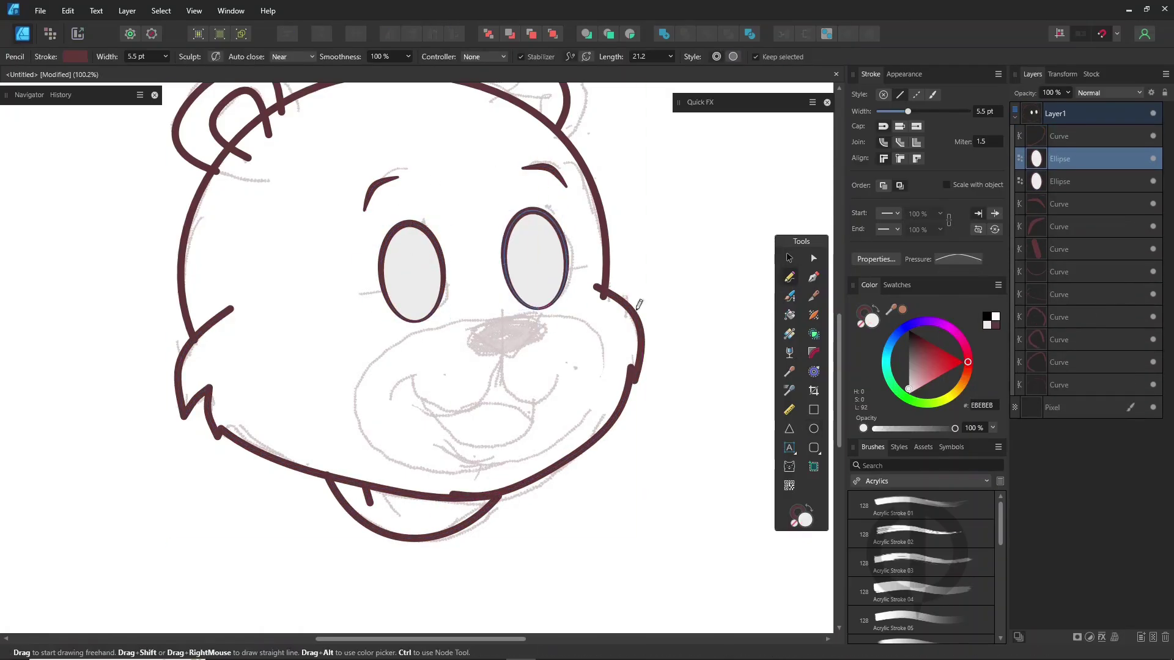
{"action": "left_click", "coordinate": [861, 324]}
{"action": "mouse_move", "coordinate": [468, 329]}
{"action": "left_mouse_down"}
{"action": "mouse_move", "coordinate": [499, 364]}
{"action": "mouse_move", "coordinate": [563, 376]}
{"action": "left_mouse_up"}
{"action": "left_click", "coordinate": [958, 260]}
{"action": "left_click", "coordinate": [1078, 377]}
{"action": "left_click", "coordinate": [959, 260]}
{"action": "left_click_drag", "start_coordinate": [1090, 274], "coordinate": [1090, 334]}
Draw the remaining mouth curve, the chin crease and the smile corner, adjusting the stroke's pressure taper
{"action": "mouse_move", "coordinate": [505, 362]}
{"action": "left_mouse_down"}
{"action": "mouse_move", "coordinate": [413, 386]}
{"action": "mouse_move", "coordinate": [535, 401]}
{"action": "left_mouse_up"}
{"action": "left_click", "coordinate": [958, 259]}
{"action": "left_click_drag", "start_coordinate": [1015, 304], "coordinate": [1016, 277]}
{"action": "left_click_drag", "start_coordinate": [942, 275], "coordinate": [942, 334]}
{"action": "left_click", "coordinate": [704, 367]}
{"action": "left_click_drag", "start_coordinate": [436, 445], "coordinate": [498, 455]}
{"action": "left_click", "coordinate": [814, 429]}
{"action": "key", "text": "n"}
{"action": "left_click_drag", "start_coordinate": [404, 396], "coordinate": [430, 384]}
{"action": "left_click_drag", "start_coordinate": [595, 367], "coordinate": [607, 430]}
Draw a dark brown pupil ellipse inside one eye, then copy and paste it into the other eye
{"action": "left_click", "coordinate": [423, 335], "text": "ctrl"}
{"action": "left_click", "coordinate": [630, 34]}
{"action": "left_click", "coordinate": [814, 429]}
{"action": "key", "text": "shift+x"}
{"action": "mouse_move", "coordinate": [404, 324]}
{"action": "left_mouse_down"}
{"action": "mouse_move", "coordinate": [431, 372]}
{"action": "mouse_move", "coordinate": [435, 322]}
{"action": "mouse_move", "coordinate": [536, 334]}
{"action": "left_mouse_up"}
{"action": "key", "text": "v"}
{"action": "left_click", "coordinate": [68, 11]}
{"action": "left_click", "coordinate": [87, 64]}
{"action": "left_click", "coordinate": [546, 327]}
{"action": "left_click", "coordinate": [67, 11]}
{"action": "left_click", "coordinate": [95, 125]}
Turn the nose's dark brown 603838 stroke colour into its fill
{"action": "left_click", "coordinate": [520, 382]}
{"action": "left_click", "coordinate": [809, 509]}
{"action": "left_click", "coordinate": [790, 277]}
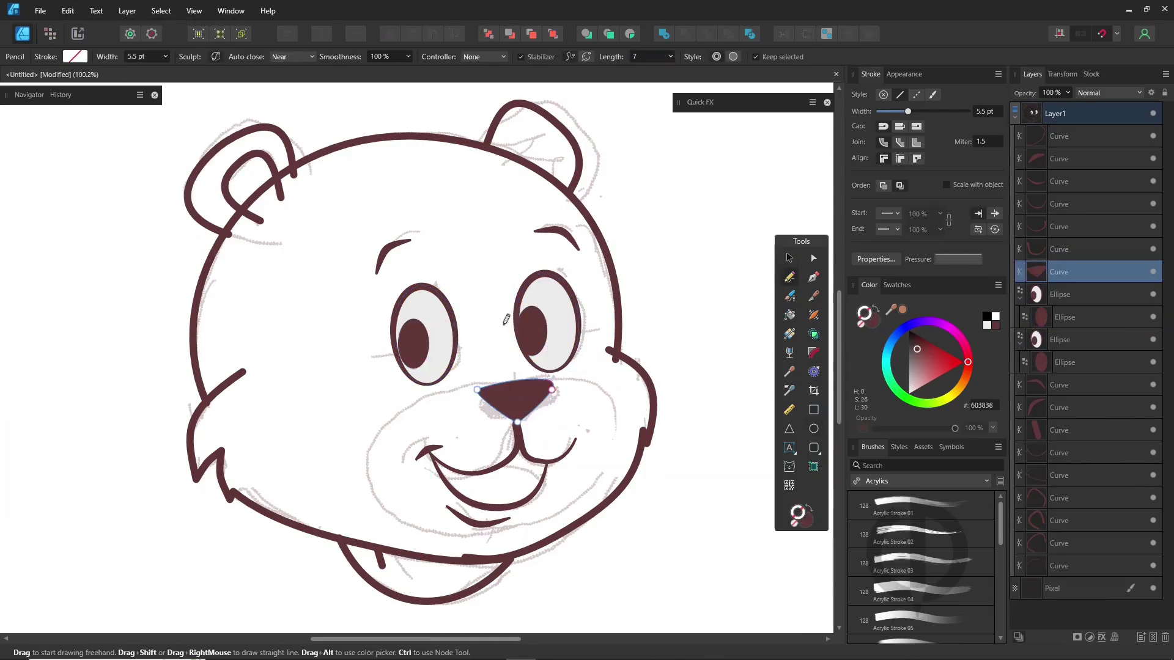
Draw the tongue line and the right ear's inner line, and hide the Pixel sketch layer
{"action": "left_click_drag", "start_coordinate": [500, 468], "coordinate": [537, 487]}
{"action": "left_click_drag", "start_coordinate": [573, 154], "coordinate": [558, 182]}
{"action": "left_click", "coordinate": [1015, 117]}
{"action": "left_click", "coordinate": [1056, 115]}
{"action": "left_click", "coordinate": [1153, 136]}
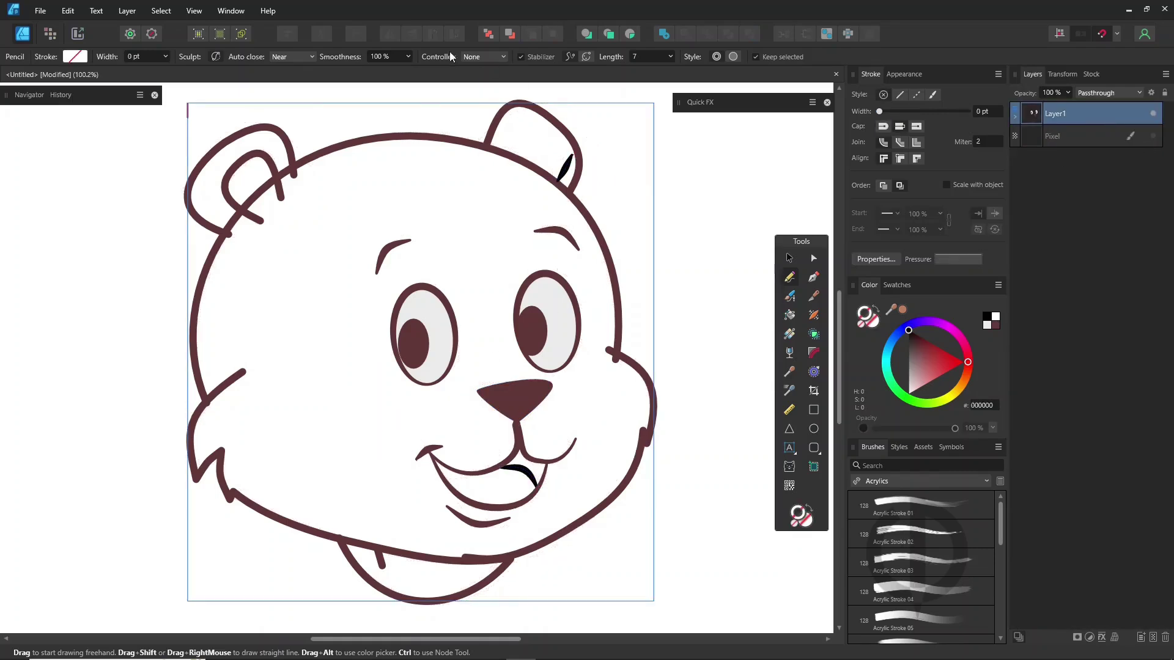
Flip Layer1 horizontally and select the small inner line of the ear
{"action": "key", "text": "v"}
{"action": "left_click", "coordinate": [389, 35]}
{"action": "key", "text": "a"}
{"action": "left_click", "coordinate": [326, 441]}
{"action": "left_click", "coordinate": [290, 462]}
{"action": "left_click", "coordinate": [276, 170]}
{"action": "scroll", "coordinate": [696, 348], "scroll_direction": "down", "scroll_amount": 1}
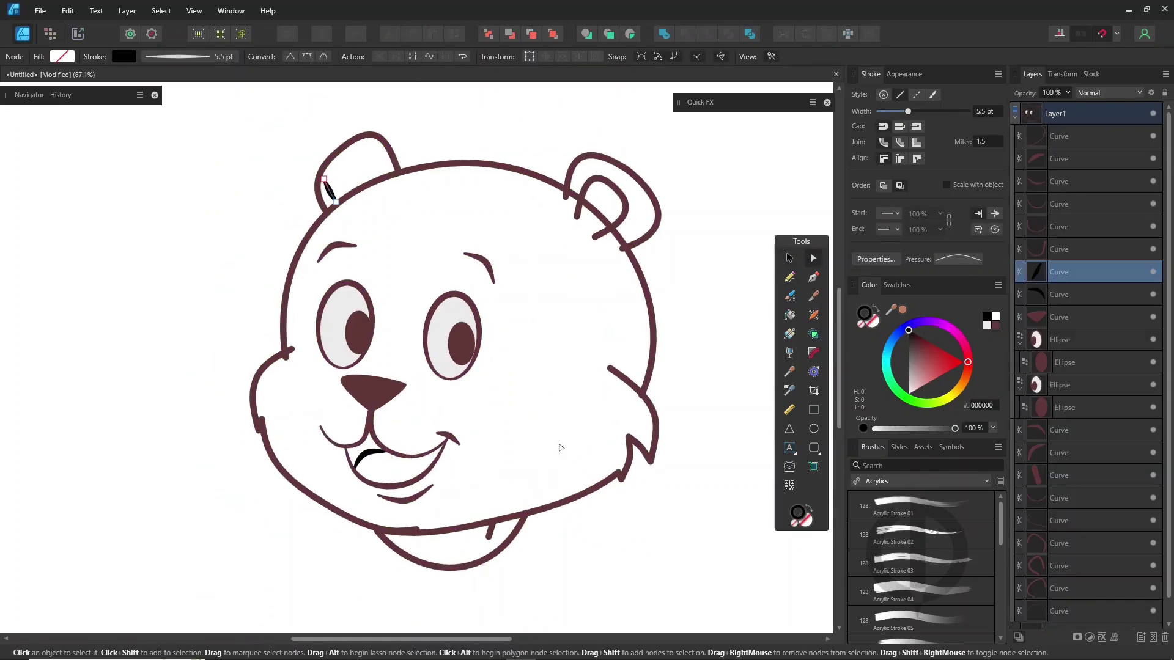
Select all the line work, expand the strokes into shapes and group them
{"action": "key", "text": "v"}
{"action": "key", "text": "ctrl+a"}
{"action": "left_click", "coordinate": [128, 10]}
{"action": "left_click", "coordinate": [160, 26]}
Remove the head outline segment crossing the ear with the Shape Builder's subtract action, and bring the group to the front
{"action": "left_click", "coordinate": [814, 334]}
{"action": "left_click", "coordinate": [114, 57]}
{"action": "left_click", "coordinate": [597, 212]}
{"action": "left_click", "coordinate": [617, 234]}
{"action": "scroll", "coordinate": [612, 229], "scroll_direction": "up", "scroll_amount": 4}
{"action": "left_click", "coordinate": [545, 166]}
{"action": "scroll", "coordinate": [358, 398], "scroll_direction": "down", "scroll_amount": 3}
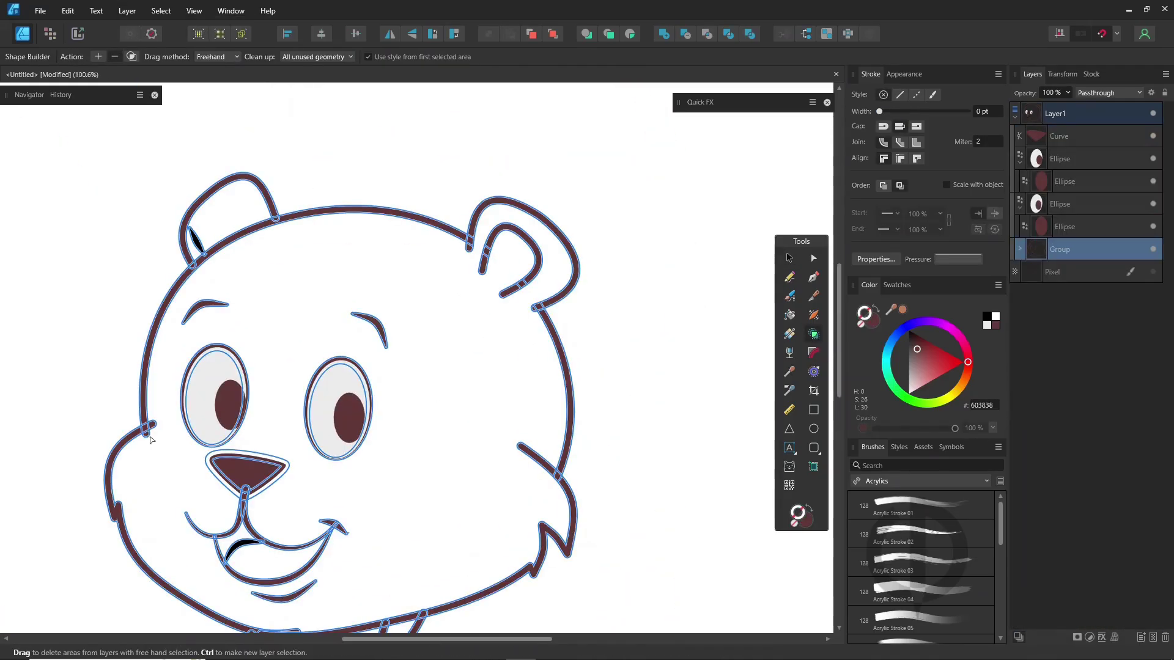
{"action": "left_click_drag", "start_coordinate": [310, 466], "coordinate": [390, 380]}
{"action": "left_click", "coordinate": [553, 33]}
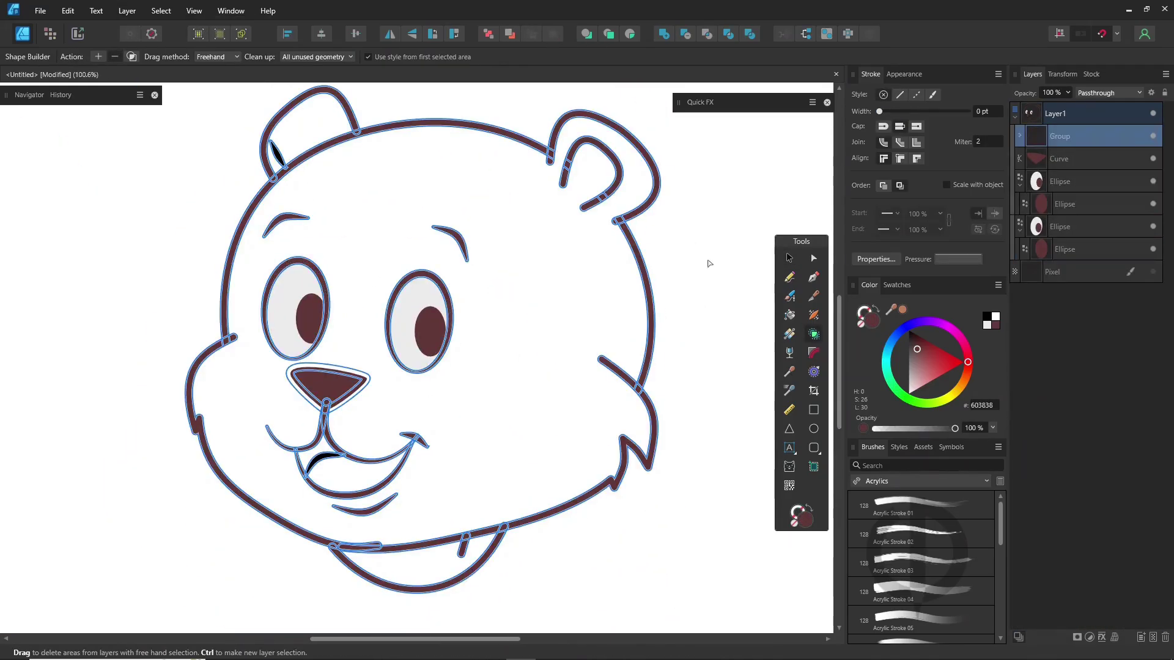
Recolour the black ear and tongue curves in the group to dark brown 603838
{"action": "left_click", "coordinate": [1020, 135]}
{"action": "left_click", "coordinate": [1084, 318]}
{"action": "left_click", "coordinate": [1084, 339], "text": "shift"}
{"action": "left_click", "coordinate": [996, 326]}
Select all shapes sharing the outline's fill colour and merge them into one shape with a Boolean Add
{"action": "left_click", "coordinate": [161, 11]}
{"action": "left_click", "coordinate": [789, 258]}
{"action": "double_click", "coordinate": [526, 141]}
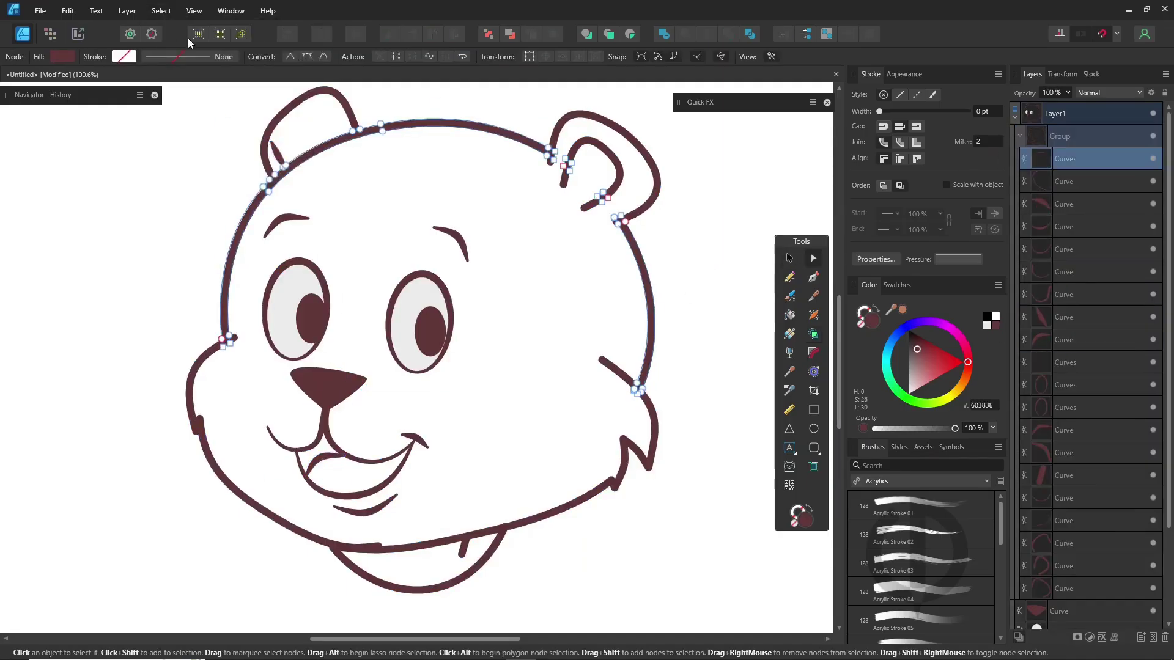
{"action": "left_click", "coordinate": [161, 11]}
{"action": "left_click", "coordinate": [361, 175]}
{"action": "left_click", "coordinate": [664, 34]}
Rearrange the merged outline in the layer stack and flip Layer1 back horizontally
{"action": "left_click", "coordinate": [790, 258]}
{"action": "left_click", "coordinate": [722, 257]}
{"action": "left_click_drag", "start_coordinate": [1078, 226], "coordinate": [1093, 165]}
{"action": "left_click", "coordinate": [1082, 114]}
{"action": "left_click", "coordinate": [390, 34]}
{"action": "left_click", "coordinate": [728, 263]}
Delete the leftover layer beside the merged outline
{"action": "left_click", "coordinate": [1088, 137]}
{"action": "left_click", "coordinate": [1095, 182]}
{"action": "key", "text": "Delete"}
{"action": "left_click", "coordinate": [1073, 290]}
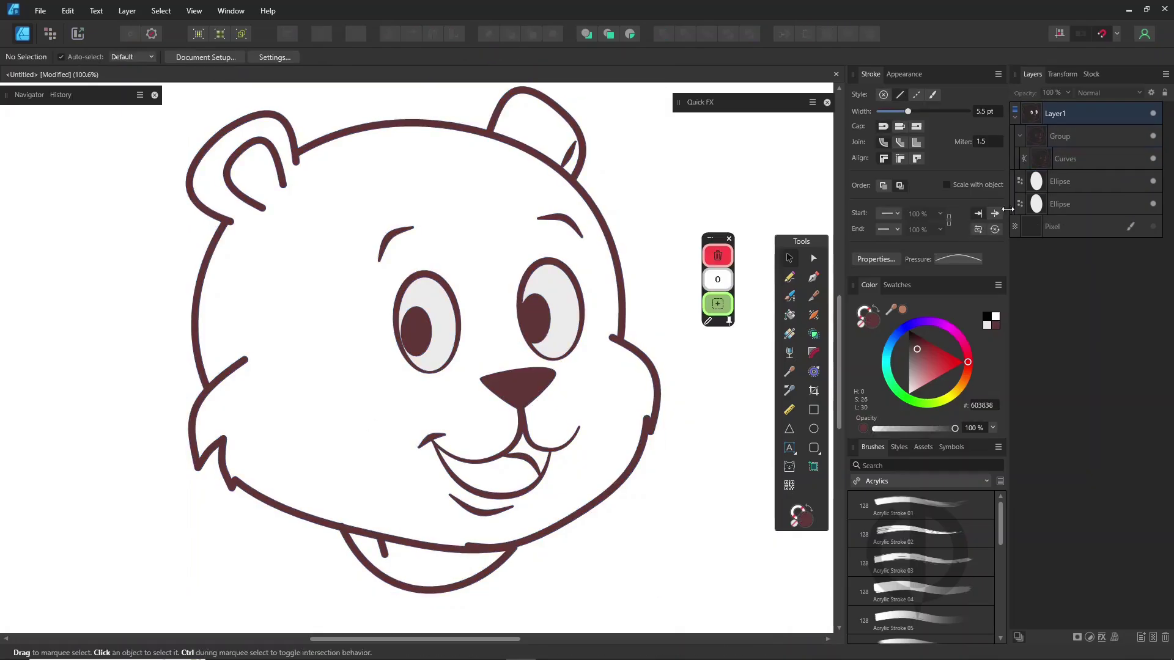
Move both eye ellipses into the outline's group, below the merged curves
{"action": "left_click_drag", "start_coordinate": [709, 336], "coordinate": [684, 348]}
{"action": "left_click", "coordinate": [1083, 142]}
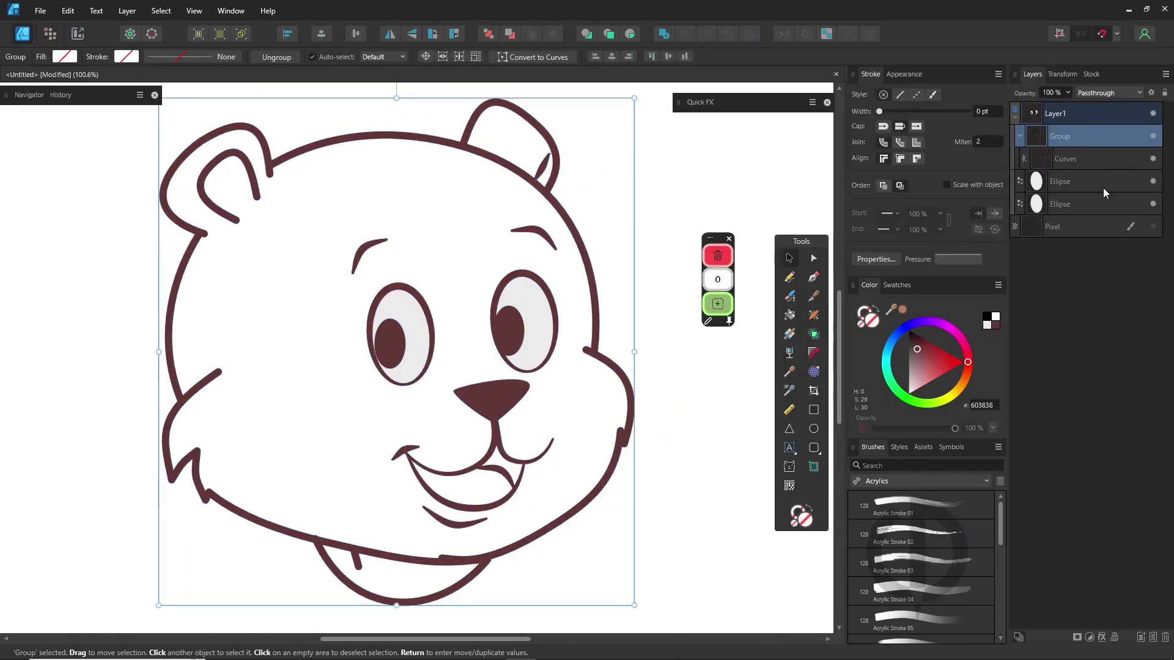
{"action": "left_click", "coordinate": [1021, 136]}
{"action": "left_click", "coordinate": [1021, 136]}
{"action": "left_click", "coordinate": [1091, 186]}
{"action": "left_click", "coordinate": [1093, 204], "text": "shift"}
{"action": "left_click_drag", "start_coordinate": [1093, 204], "coordinate": [1092, 138]}
{"action": "left_click", "coordinate": [712, 395]}
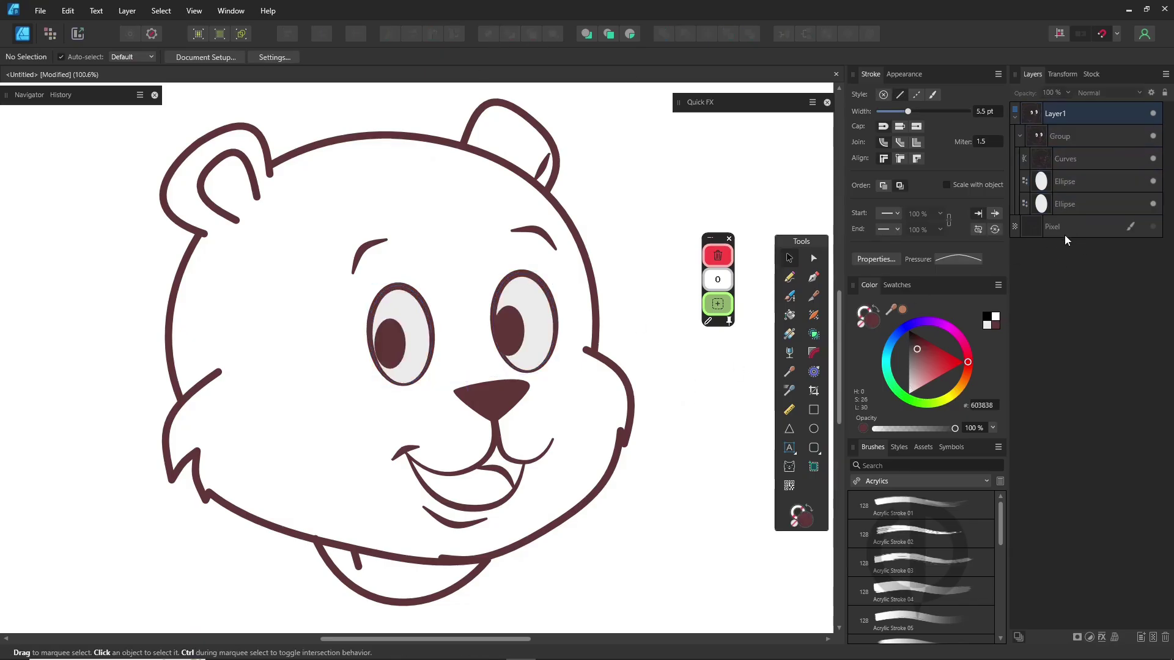
Fill the face, ears and neck of the group with brown 86604D using Vector Flood Fill
{"action": "left_click", "coordinate": [789, 318]}
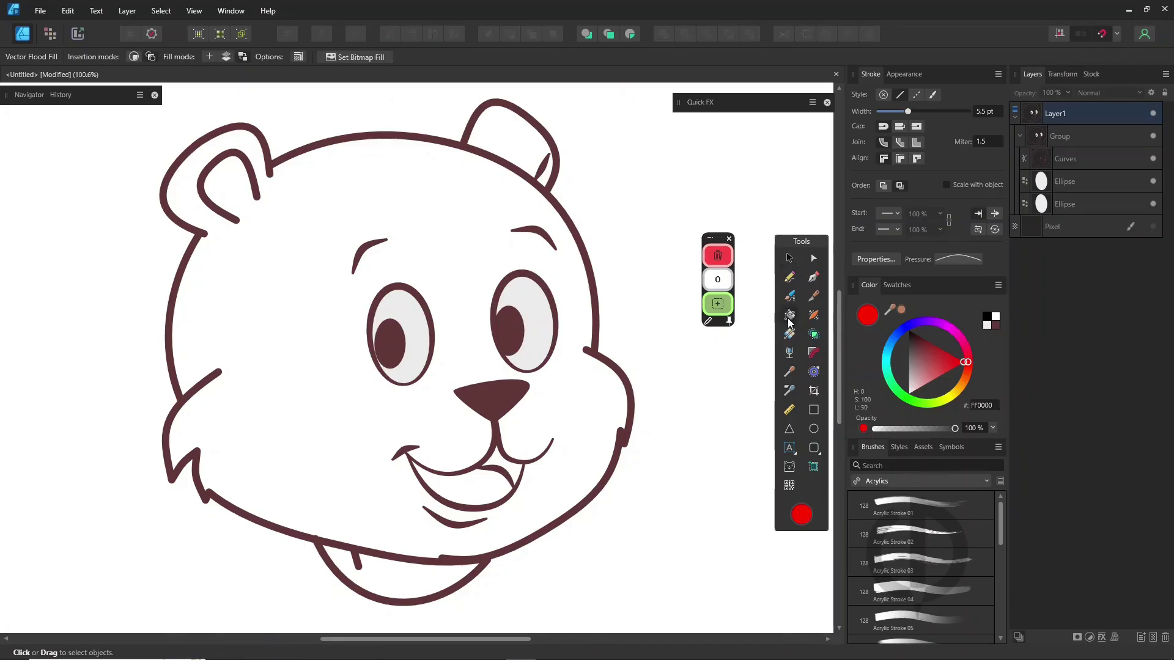
{"action": "left_click", "coordinate": [1095, 146]}
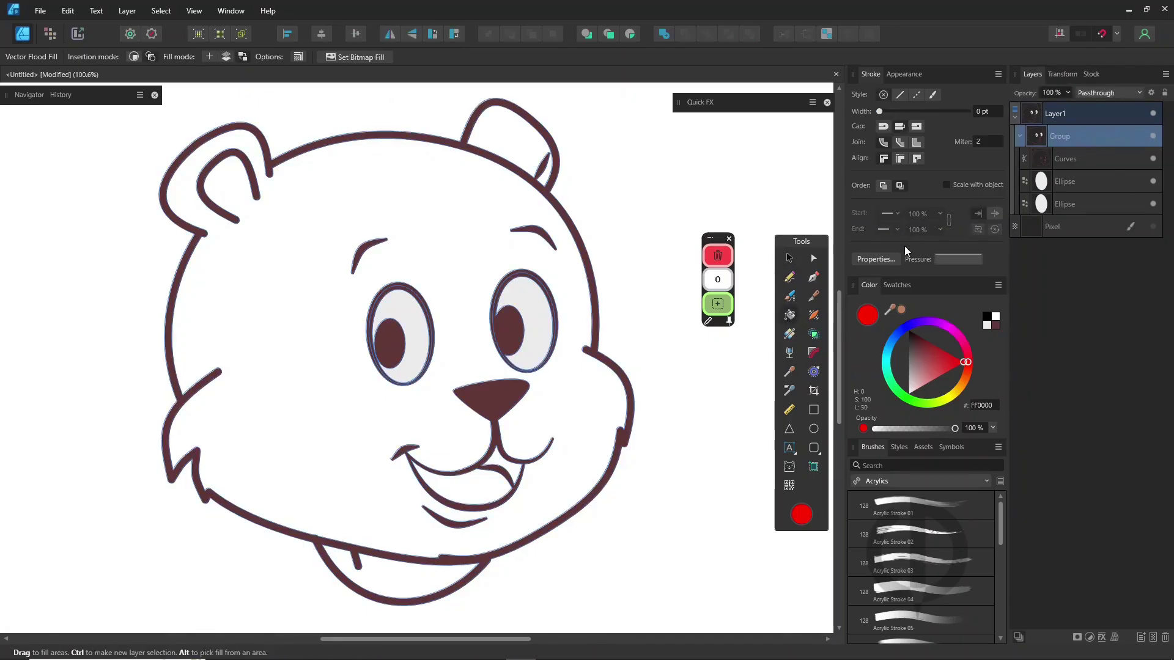
{"action": "left_click", "coordinate": [960, 380]}
{"action": "left_click_drag", "start_coordinate": [933, 367], "coordinate": [924, 354]}
{"action": "mouse_move", "coordinate": [320, 226]}
{"action": "left_mouse_down"}
{"action": "mouse_move", "coordinate": [327, 216]}
{"action": "mouse_move", "coordinate": [393, 538]}
{"action": "left_mouse_up"}
Flood-fill the mouth interior with a very dark tone and the tongue with pink C460AE
{"action": "left_click", "coordinate": [915, 341]}
{"action": "left_click", "coordinate": [509, 467]}
{"action": "left_click", "coordinate": [951, 329]}
{"action": "left_click", "coordinate": [942, 365]}
{"action": "left_click", "coordinate": [462, 483]}
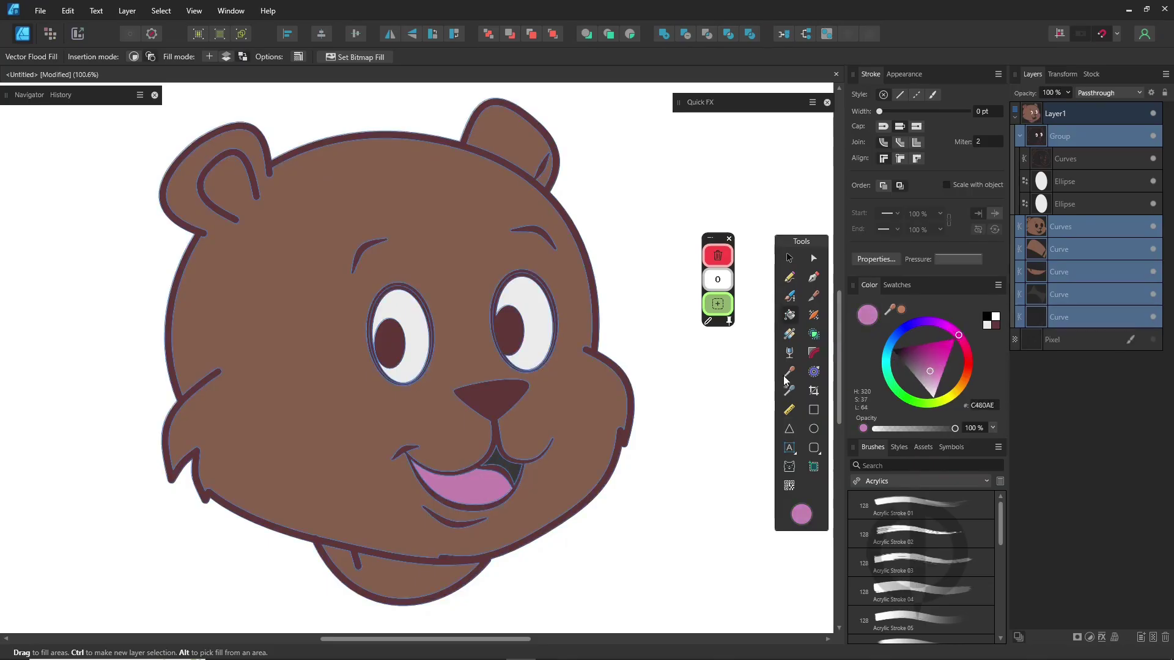
Shift the tongue's fill colour to the warmer pink C4608D
{"action": "key", "text": "v"}
{"action": "left_click", "coordinate": [742, 388]}
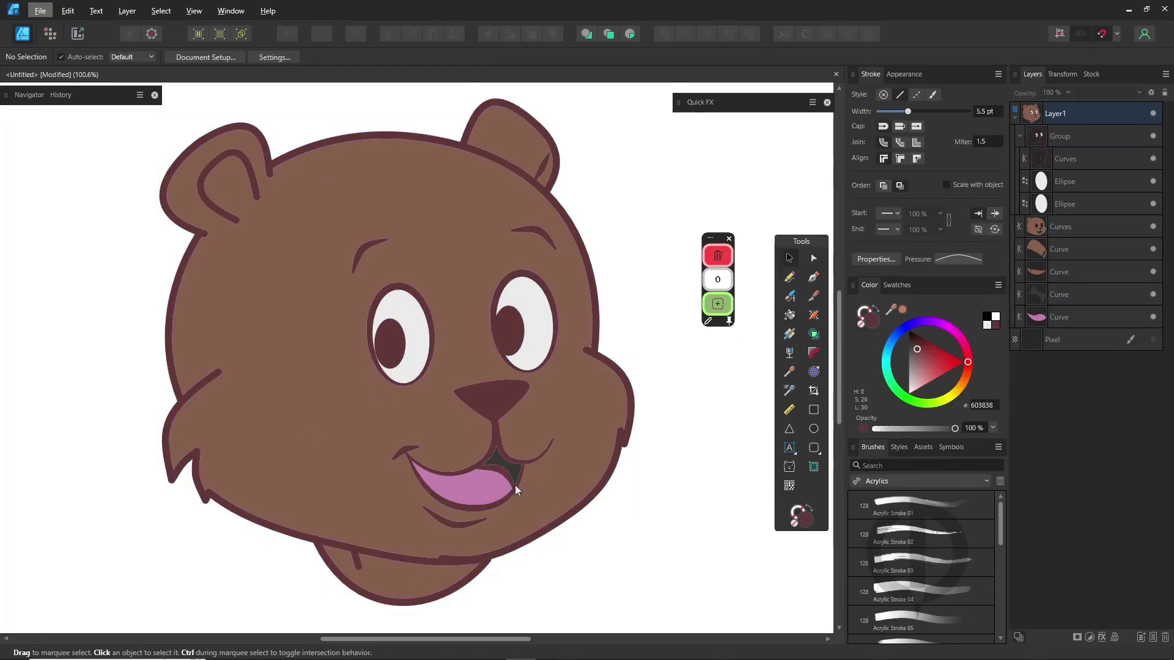
{"action": "left_click", "coordinate": [485, 493]}
{"action": "left_click", "coordinate": [967, 350]}
Move the Pixel sketch layer above Layer1, show it and nudge it slightly left over the muzzle
{"action": "left_click", "coordinate": [316, 263]}
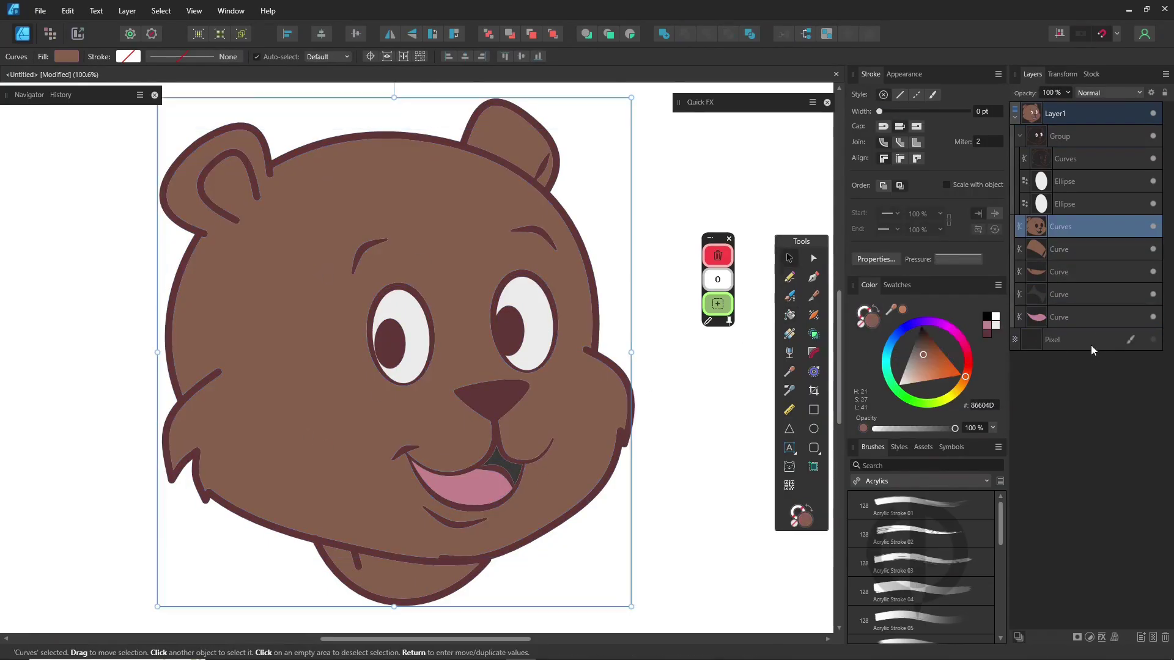
{"action": "left_click_drag", "start_coordinate": [1088, 346], "coordinate": [1149, 123]}
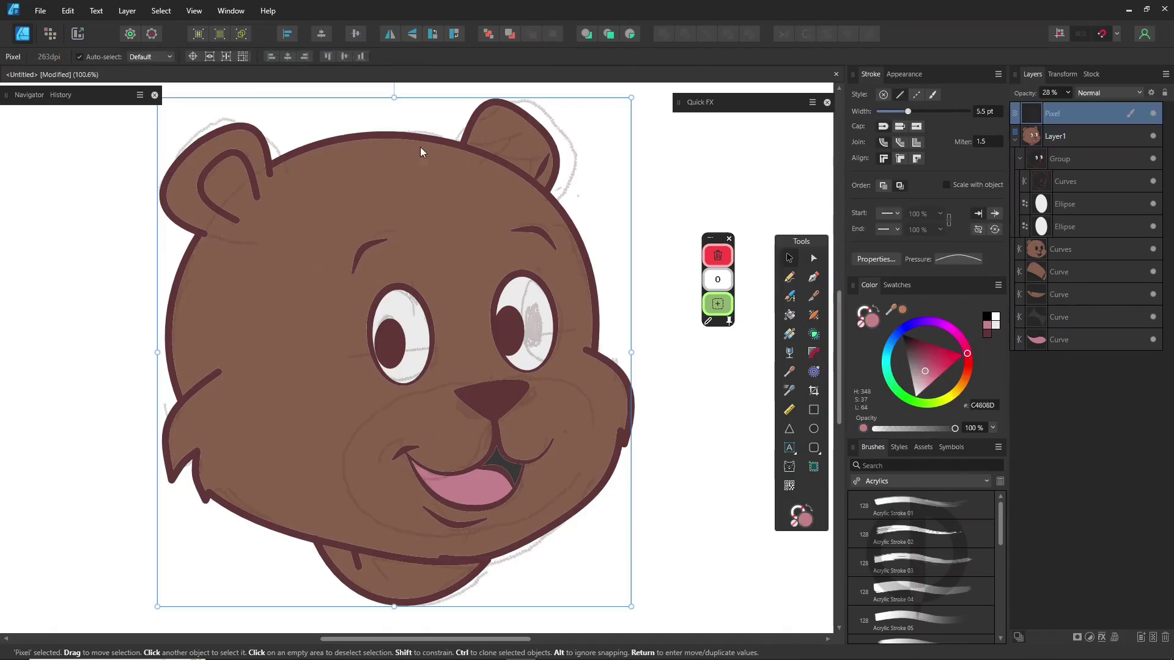
{"action": "left_click_drag", "start_coordinate": [490, 356], "coordinate": [480, 356]}
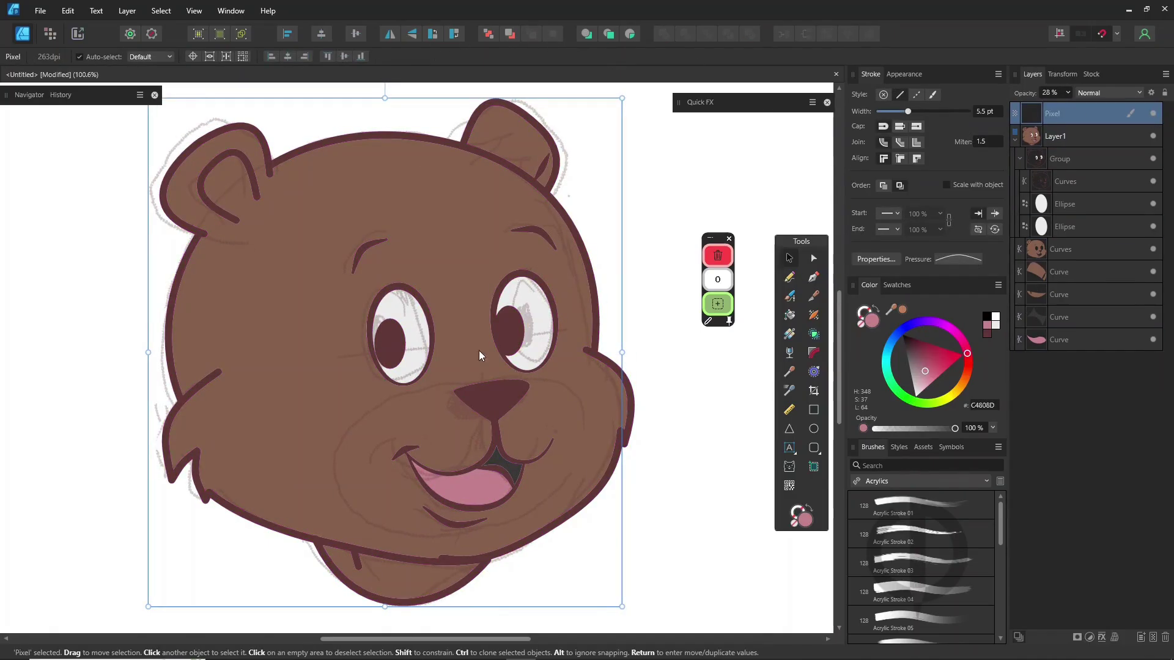
Draw a closed muzzle shape with the Pencil inside the brown face shape, following the sketch
{"action": "left_click", "coordinate": [455, 242]}
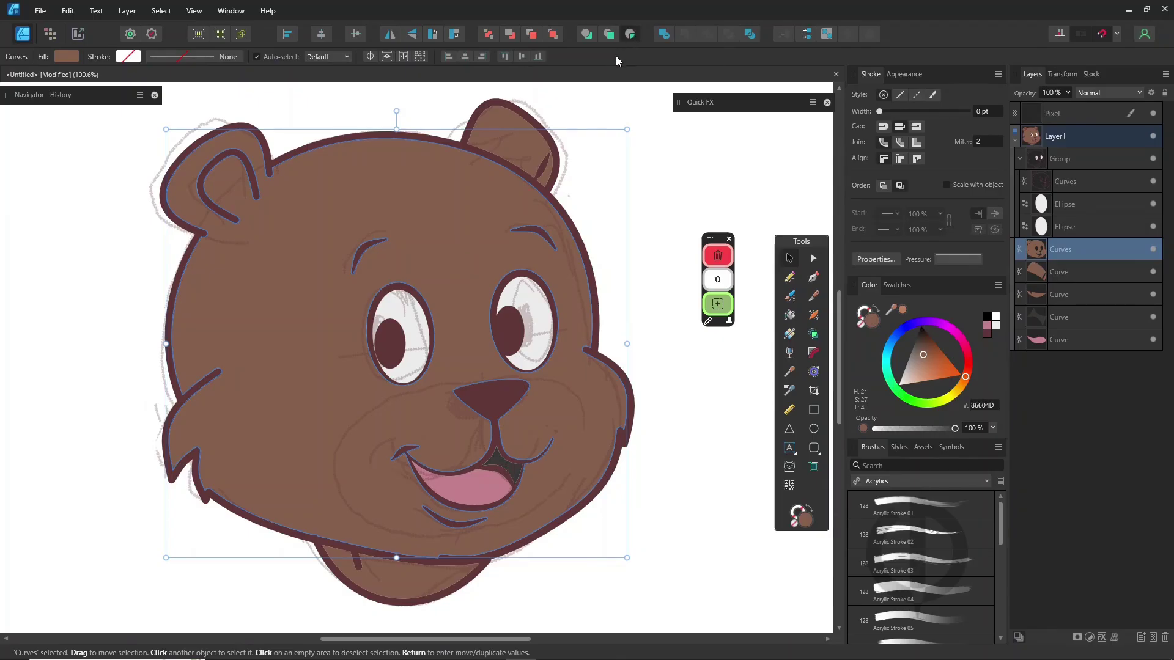
{"action": "key", "text": "n"}
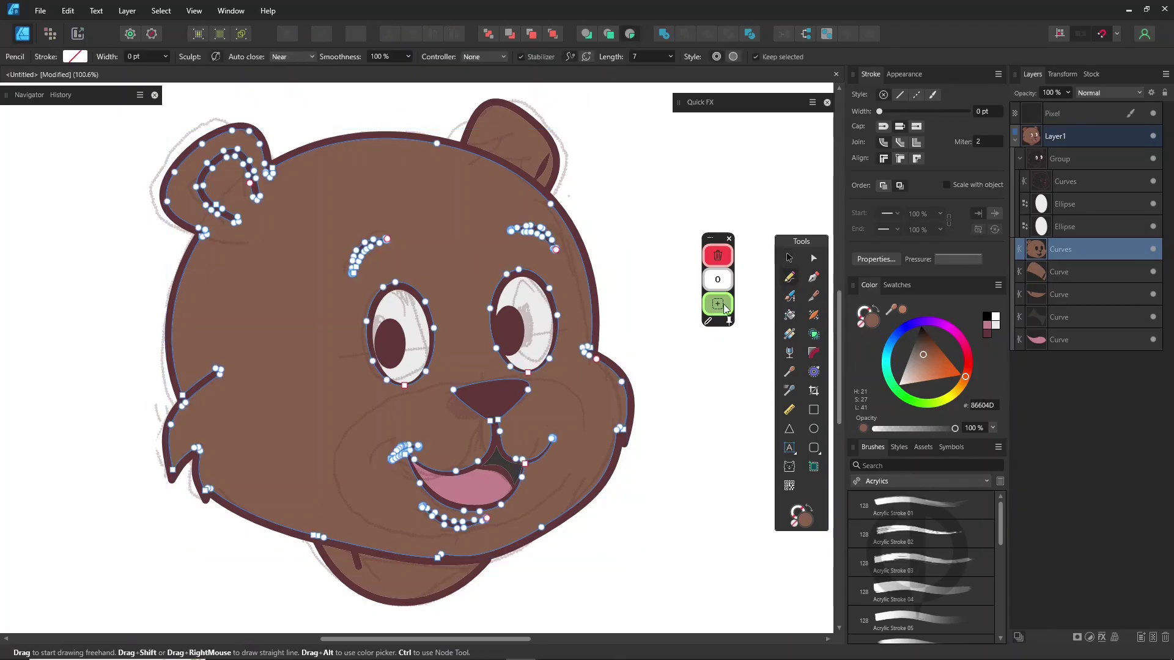
{"action": "mouse_move", "coordinate": [336, 459]}
{"action": "left_mouse_down"}
{"action": "mouse_move", "coordinate": [347, 433]}
{"action": "mouse_move", "coordinate": [422, 390]}
{"action": "mouse_move", "coordinate": [549, 378]}
{"action": "mouse_move", "coordinate": [577, 465]}
{"action": "mouse_move", "coordinate": [483, 535]}
{"action": "mouse_move", "coordinate": [369, 512]}
{"action": "left_mouse_up"}
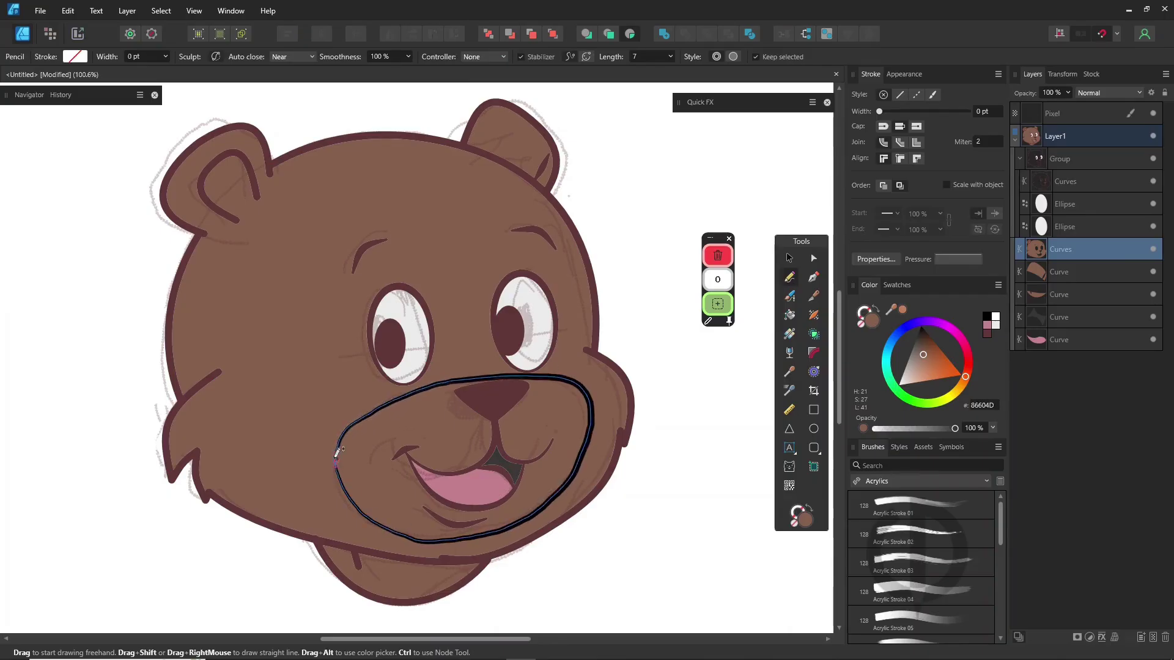
{"action": "left_click_drag", "start_coordinate": [337, 450], "coordinate": [336, 459]}
Remove the muzzle shape's stroke, fill it with a light tan and refine its upper edge
{"action": "left_click", "coordinate": [876, 317]}
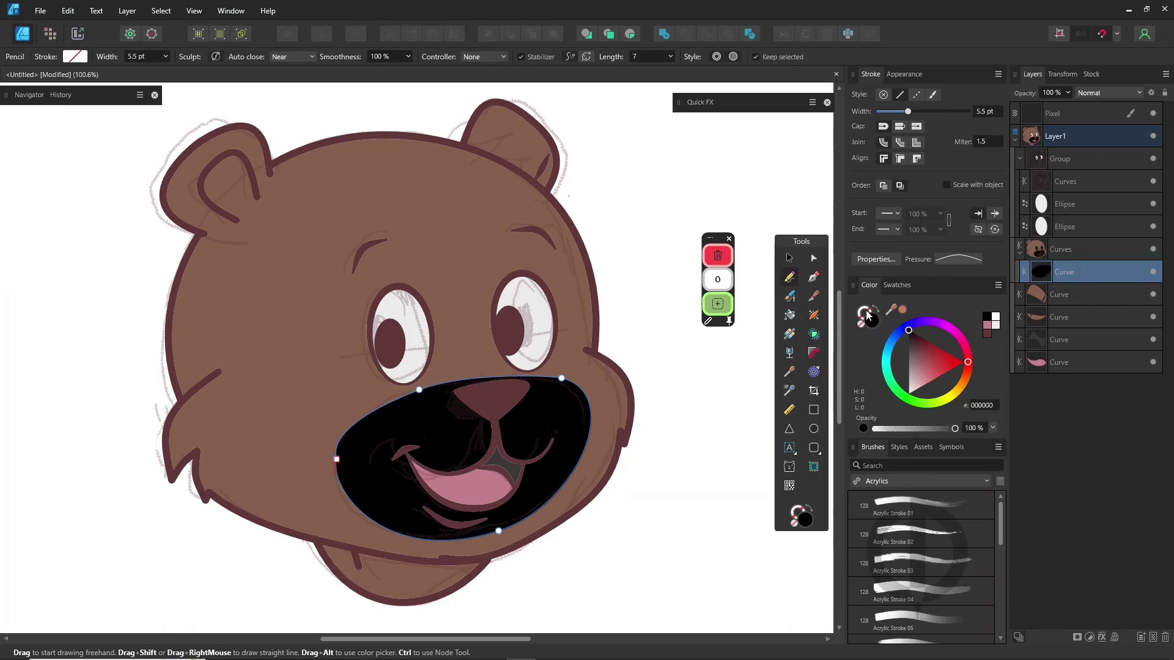
{"action": "left_click", "coordinate": [715, 59]}
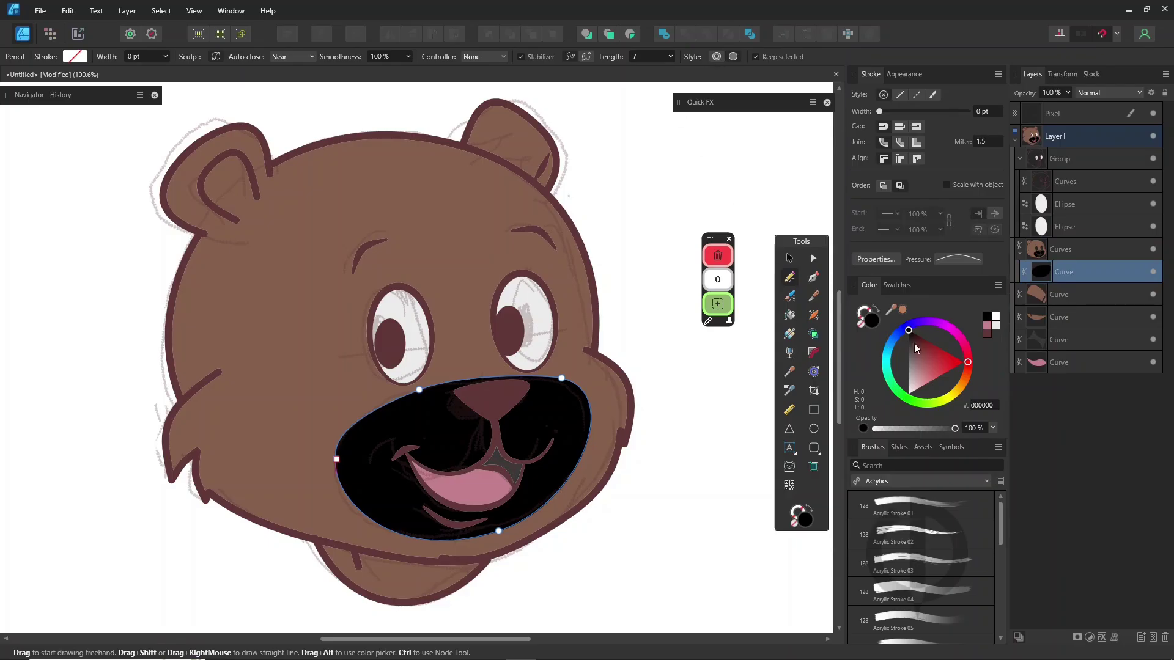
{"action": "left_click", "coordinate": [958, 390]}
{"action": "left_click", "coordinate": [949, 387]}
{"action": "left_click_drag", "start_coordinate": [923, 361], "coordinate": [916, 368]}
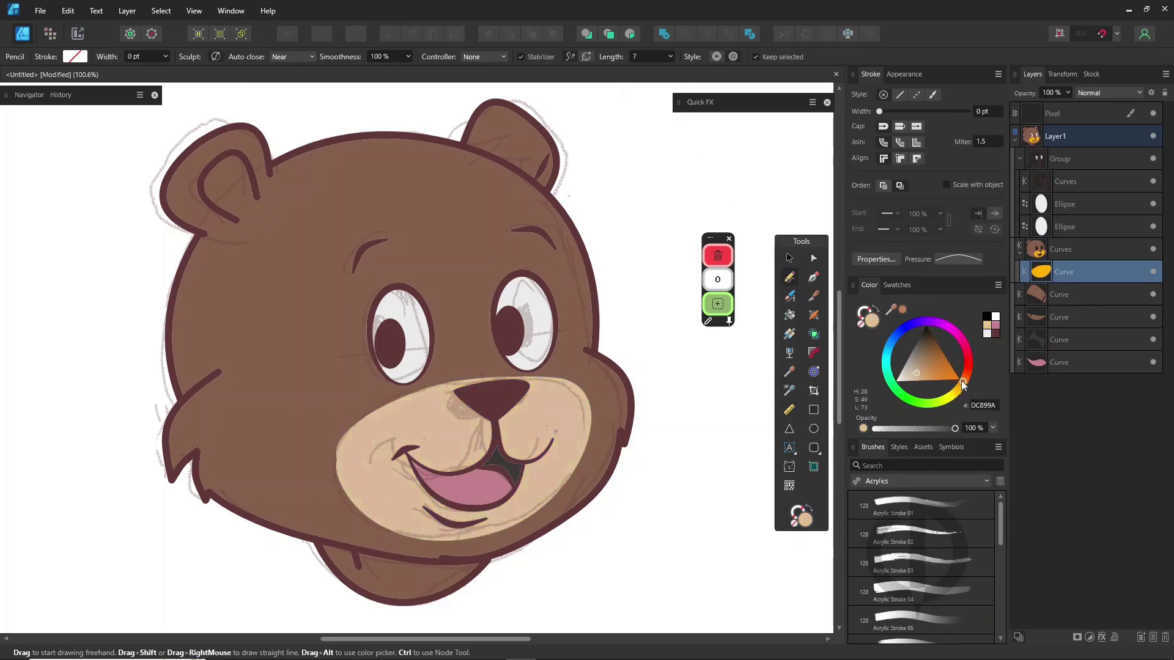
{"action": "left_click_drag", "start_coordinate": [397, 398], "coordinate": [565, 382]}
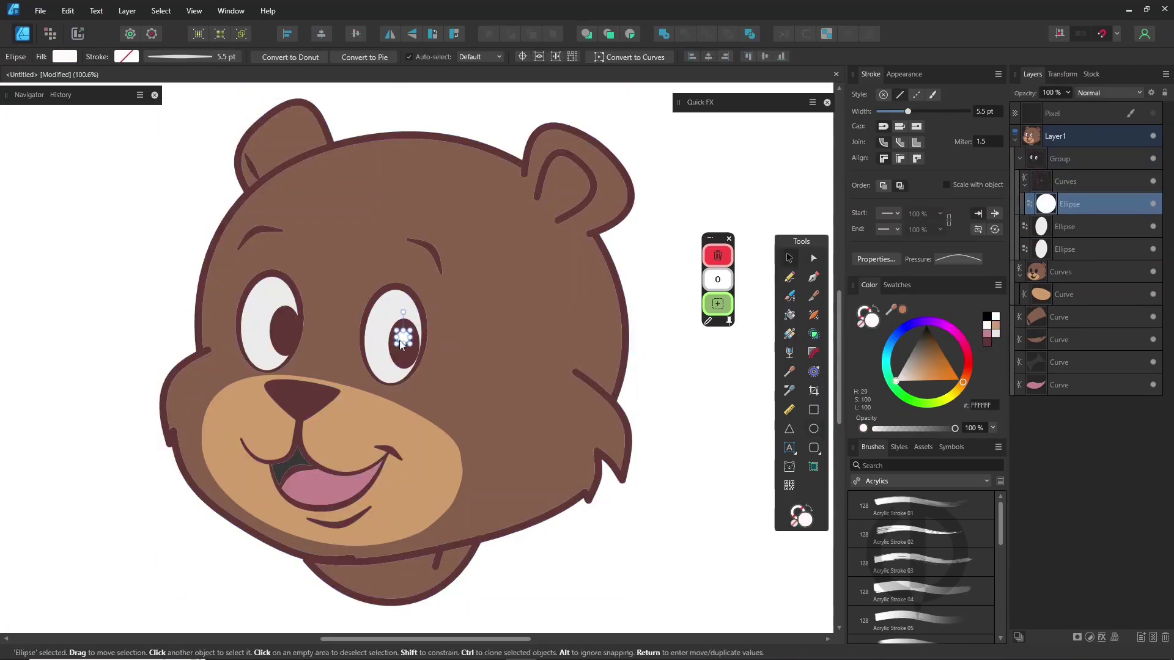
Place a second white highlight ellipse on the other pupil
{"action": "left_click", "coordinate": [291, 311]}
{"action": "key", "text": "ctrl+a"}
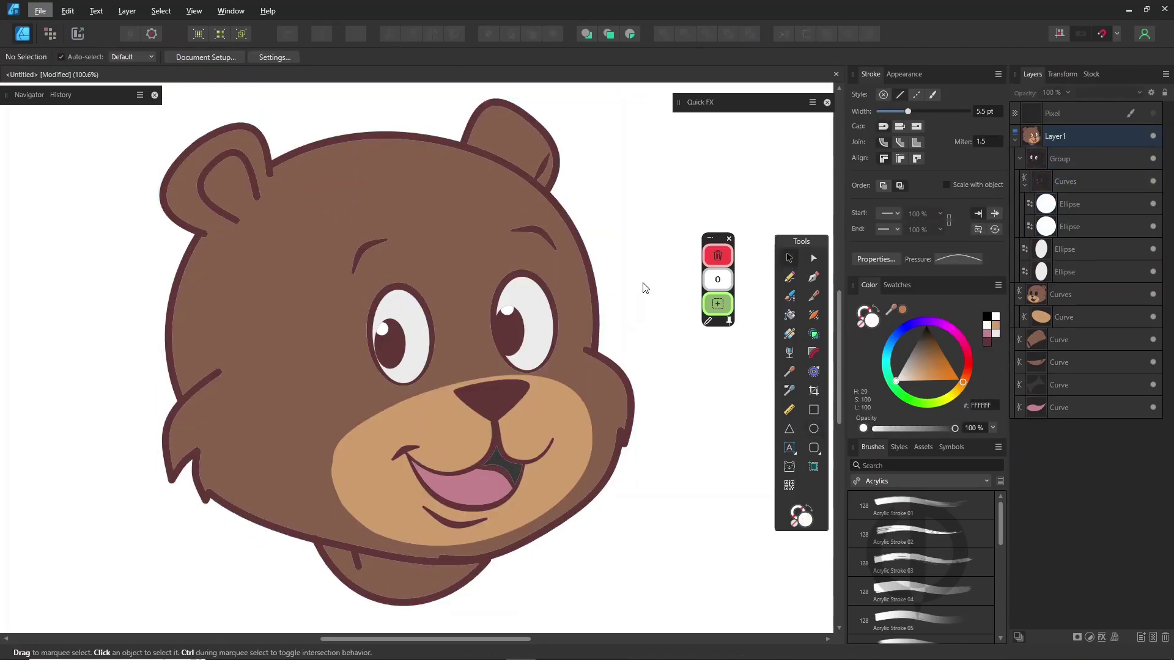
Draw a closed shading shape with the Pencil along the left and lower edges inside the brown face shape
{"action": "left_click", "coordinate": [573, 229]}
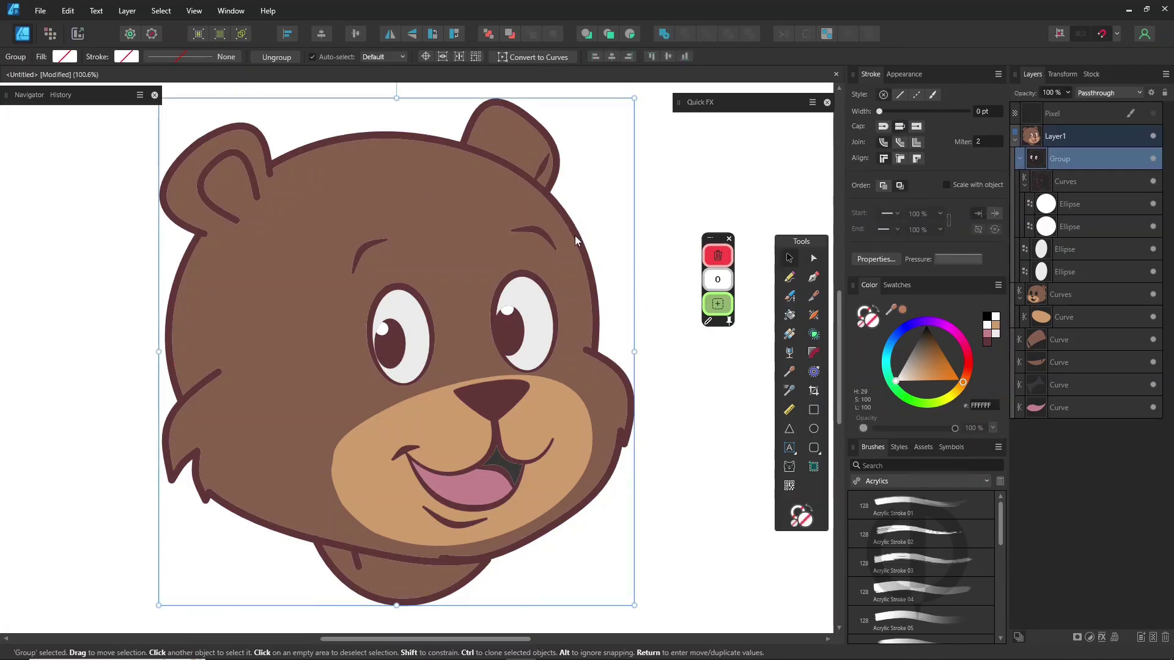
{"action": "double_click", "coordinate": [283, 347]}
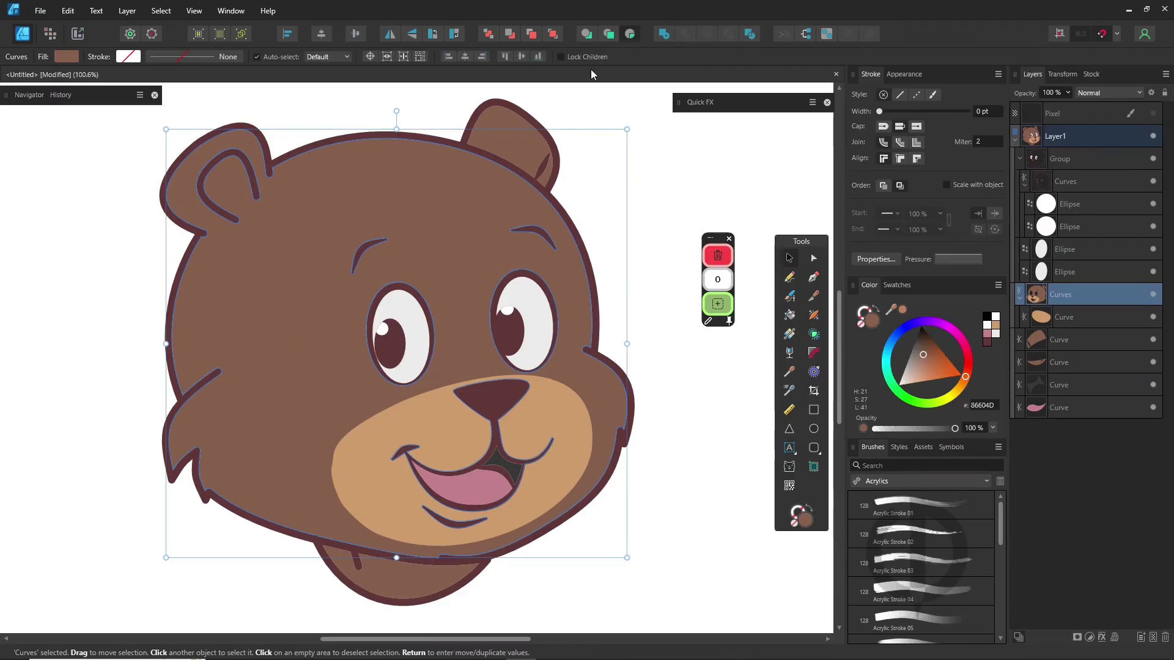
{"action": "left_click", "coordinate": [790, 280]}
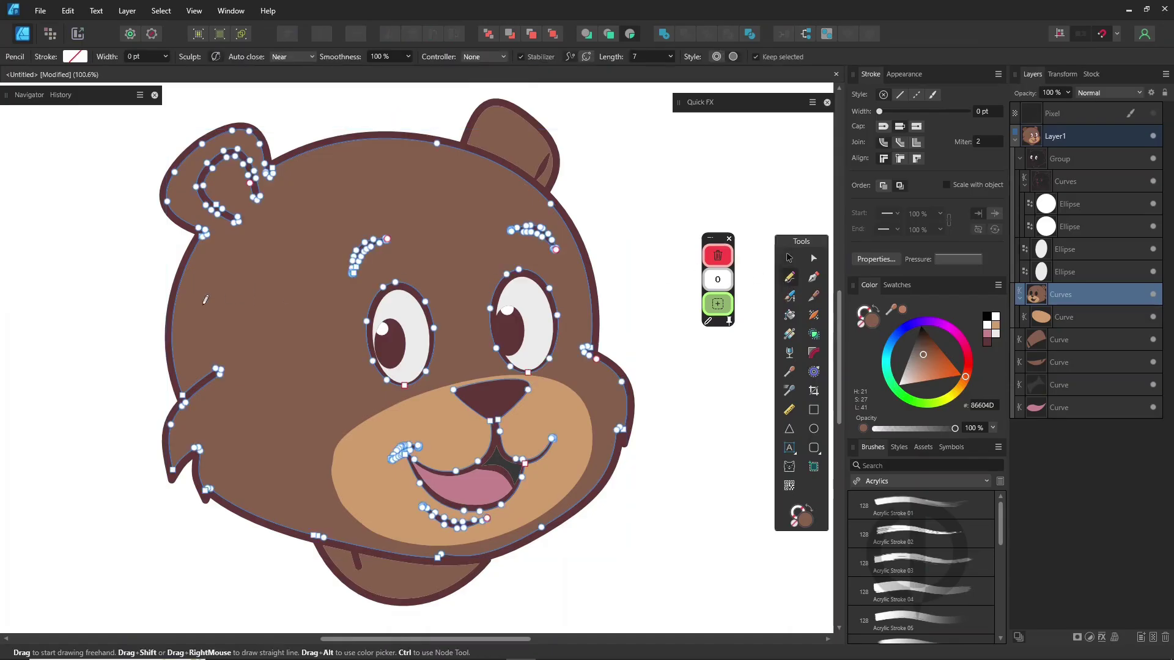
{"action": "mouse_move", "coordinate": [188, 227]}
{"action": "left_mouse_down"}
{"action": "mouse_move", "coordinate": [205, 230]}
{"action": "mouse_move", "coordinate": [202, 306]}
{"action": "mouse_move", "coordinate": [226, 404]}
{"action": "mouse_move", "coordinate": [284, 483]}
{"action": "mouse_move", "coordinate": [428, 525]}
{"action": "mouse_move", "coordinate": [398, 563]}
{"action": "mouse_move", "coordinate": [61, 342]}
{"action": "left_mouse_up"}
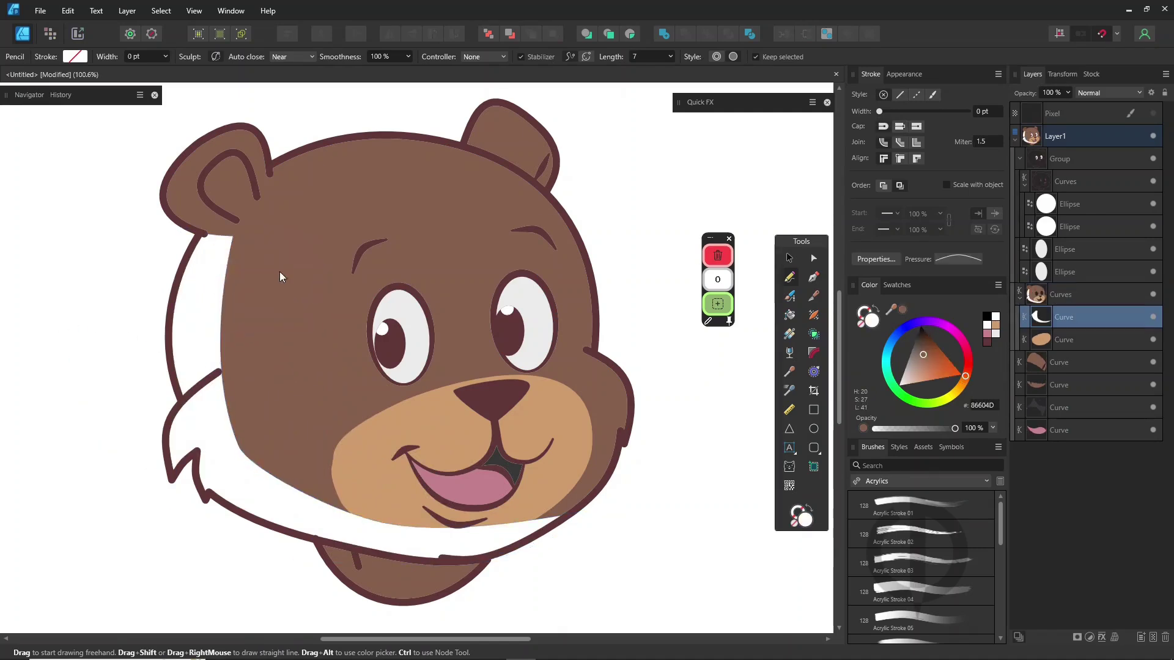
Fill the face shading shape with dark brown #694C3E, stack the muzzle above it and curve its inner edge closer to the jaw
{"action": "left_click", "coordinate": [282, 288], "text": "alt"}
{"action": "left_click_drag", "start_coordinate": [924, 355], "coordinate": [922, 348]}
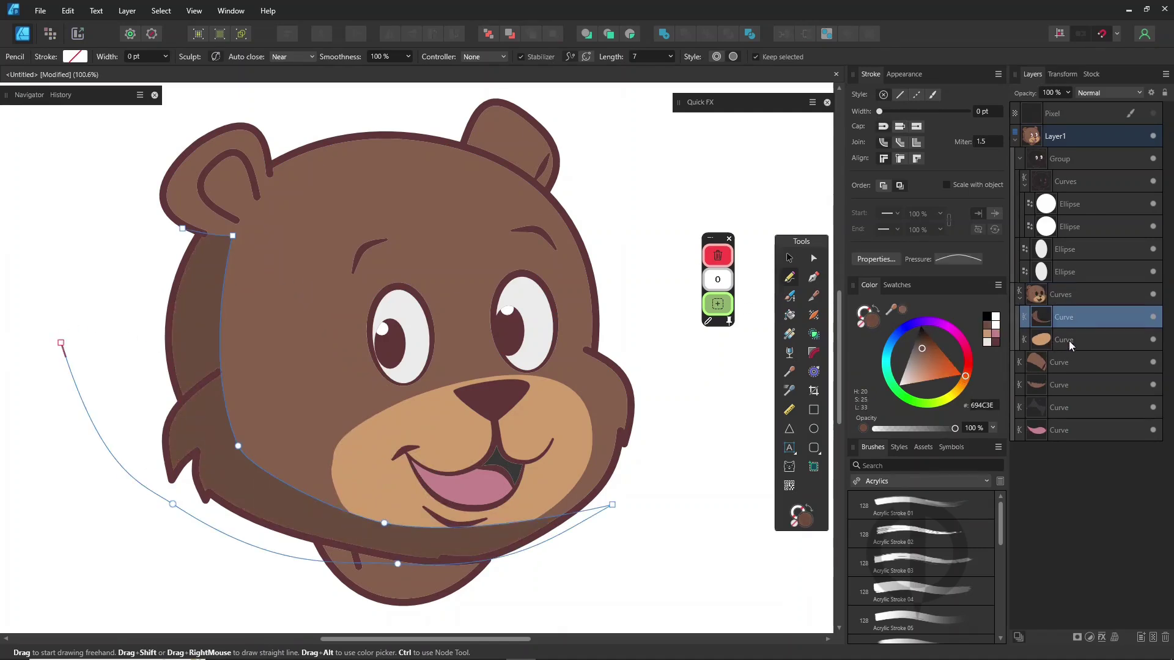
{"action": "left_click_drag", "start_coordinate": [1070, 345], "coordinate": [1064, 308]}
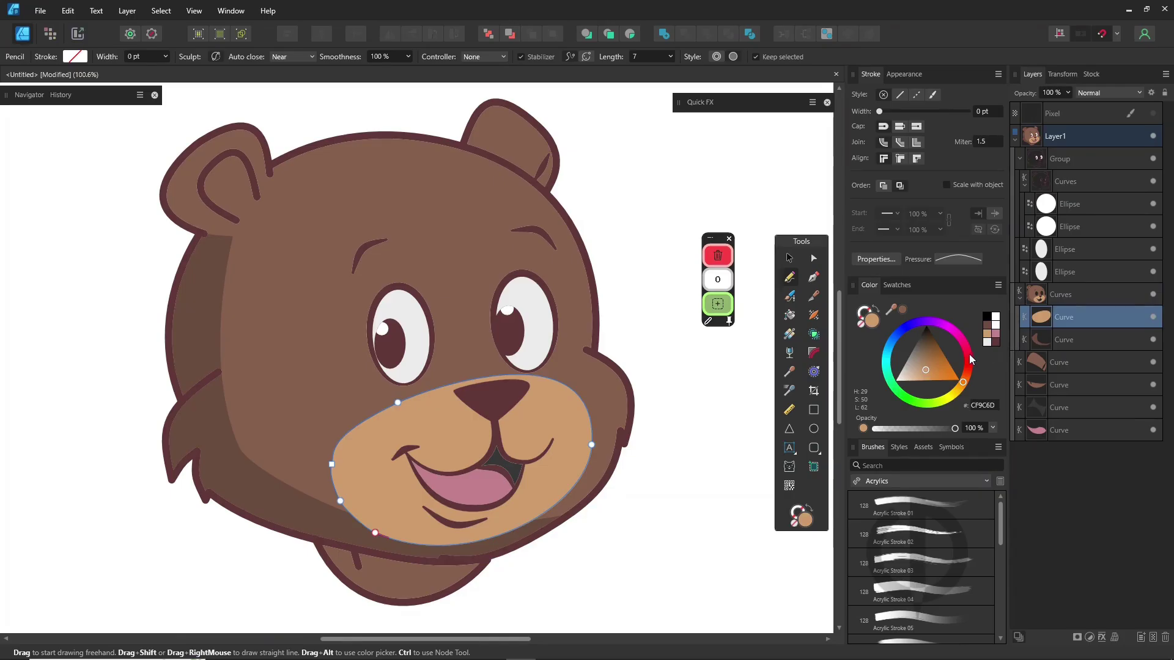
{"action": "left_click", "coordinate": [215, 341], "text": "ctrl"}
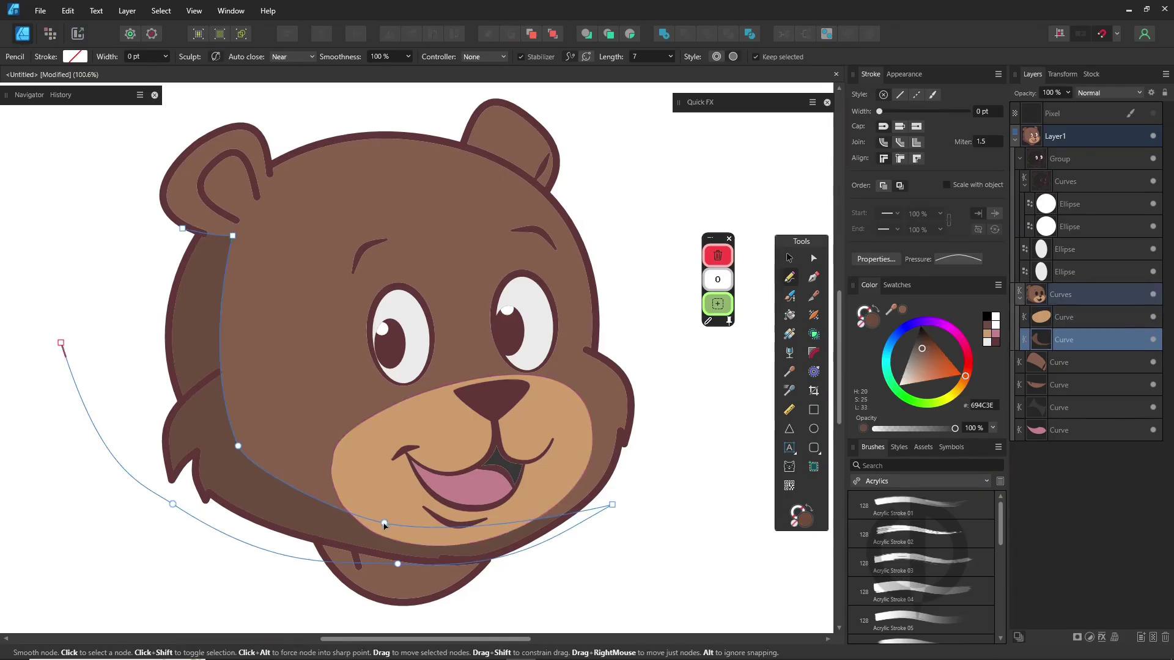
{"action": "left_click_drag", "start_coordinate": [224, 386], "coordinate": [313, 510]}
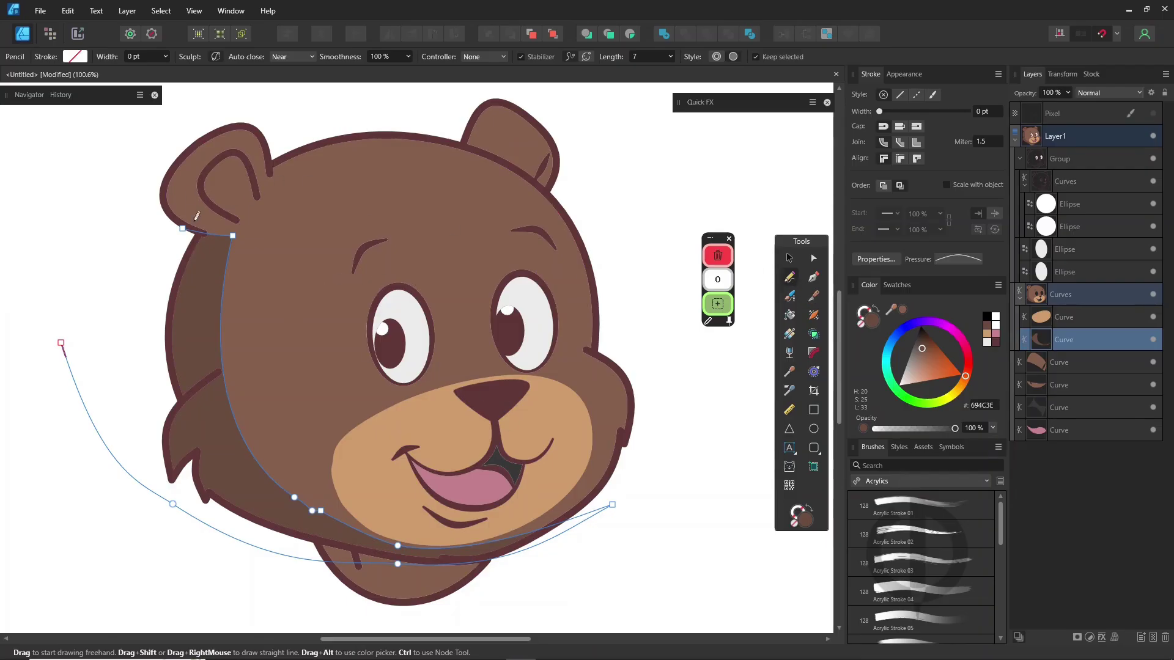
Add Pencil shading shapes to both ears and recolour the neck shape beneath the chin with the same dark brown #694C3E
{"action": "mouse_move", "coordinate": [202, 193]}
{"action": "left_mouse_down"}
{"action": "mouse_move", "coordinate": [232, 172]}
{"action": "mouse_move", "coordinate": [224, 213]}
{"action": "left_mouse_up"}
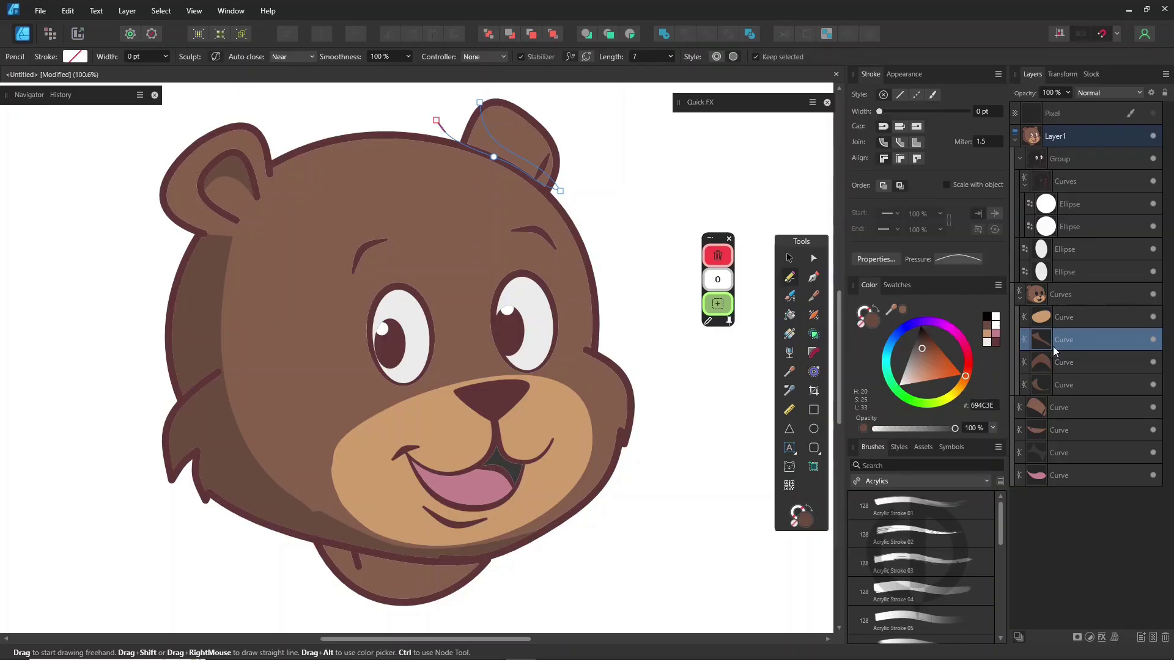
{"action": "left_click_drag", "start_coordinate": [1078, 344], "coordinate": [1039, 407]}
{"action": "left_click", "coordinate": [341, 556], "text": "ctrl"}
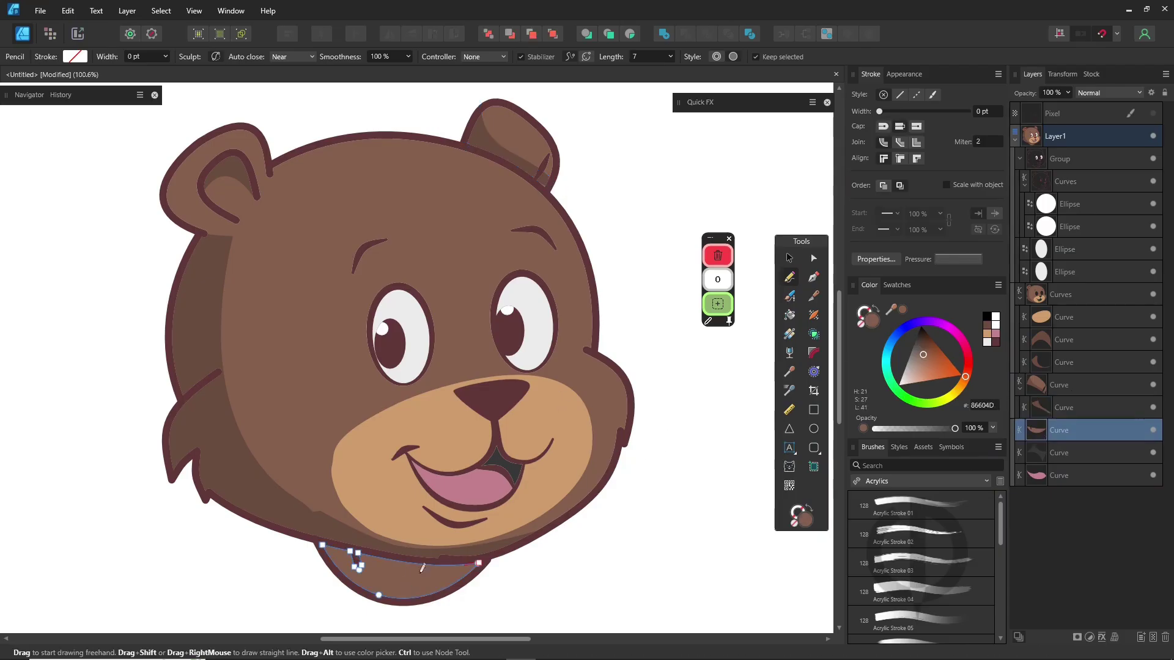
{"action": "key", "text": "ctrl+d"}
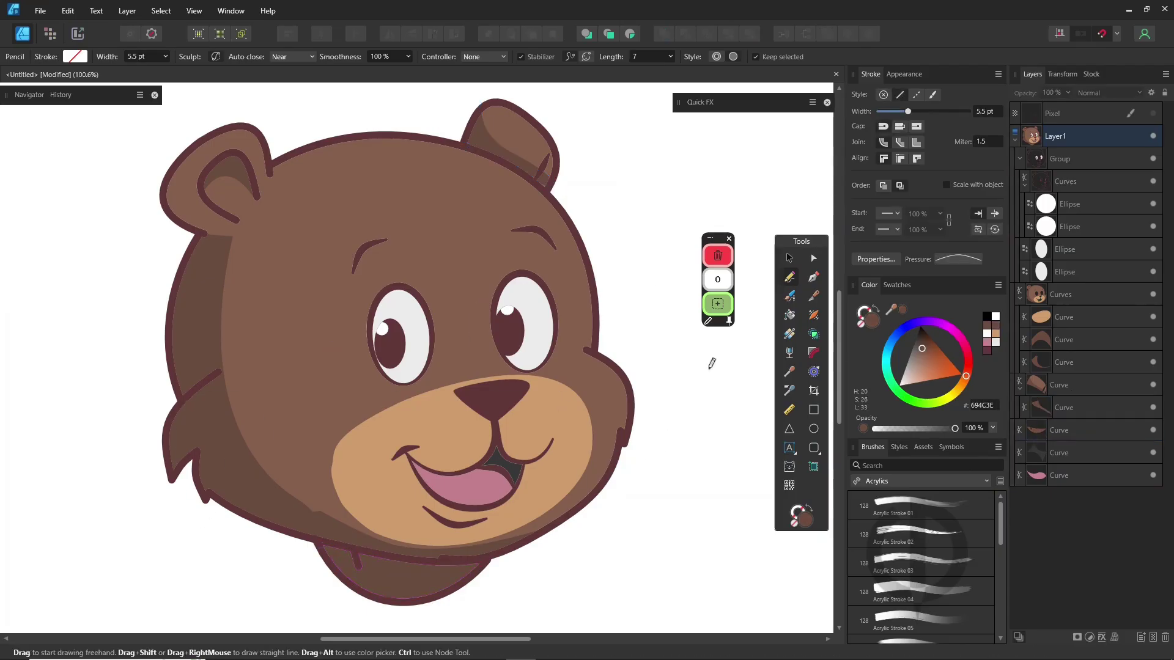
Delete the shading shapes on the face and the left ear, keeping the right ear's shading
{"action": "left_click", "coordinate": [1067, 348]}
{"action": "left_click", "coordinate": [1064, 367], "text": "shift"}
{"action": "left_click", "coordinate": [718, 257]}
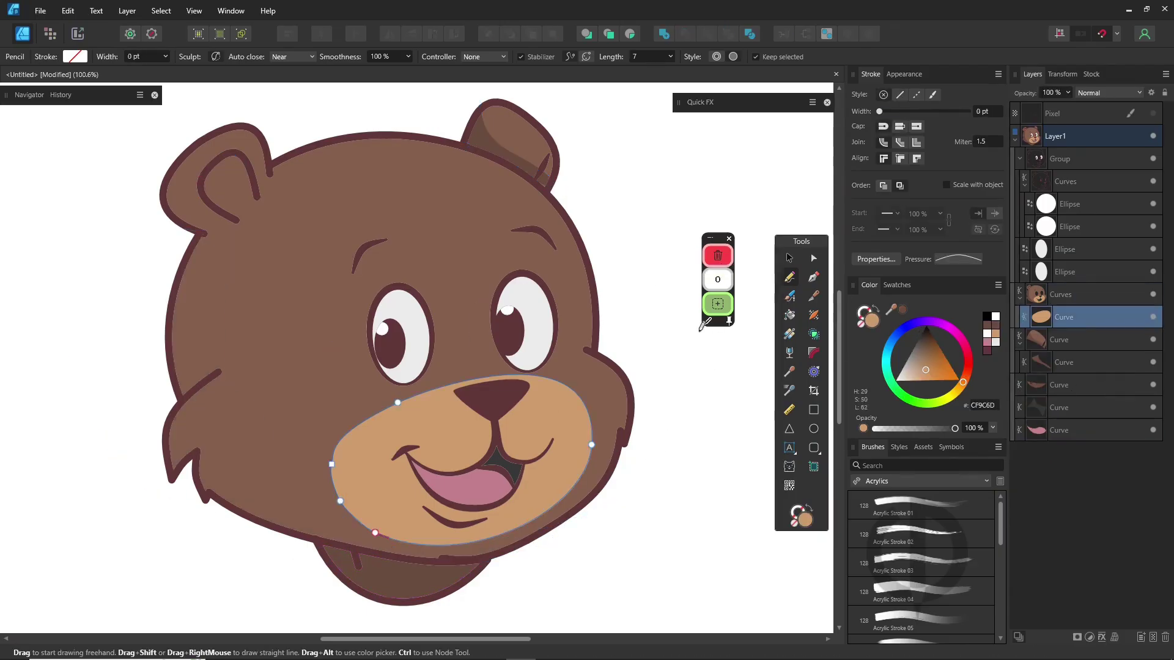
{"action": "left_click", "coordinate": [1063, 363]}
{"action": "key", "text": "ctrl+d"}
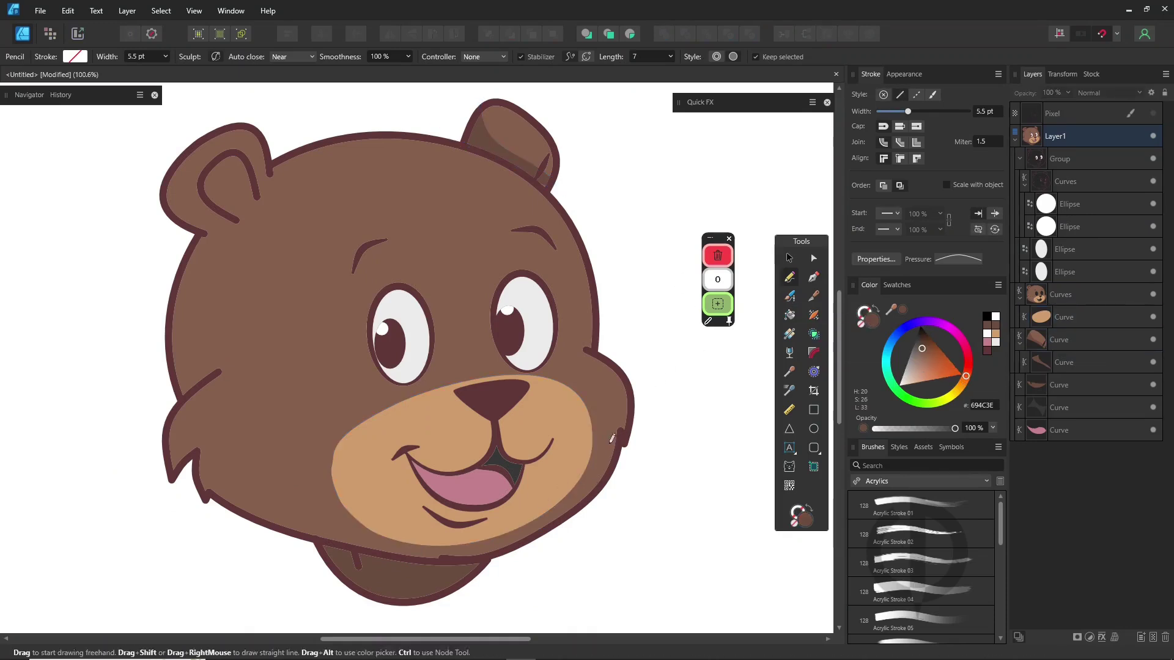
Set up the Vector Brush with Acrylic Stroke 01 from the Acrylics category and dark brown #694C3E as its colour
{"action": "left_click", "coordinate": [789, 297]}
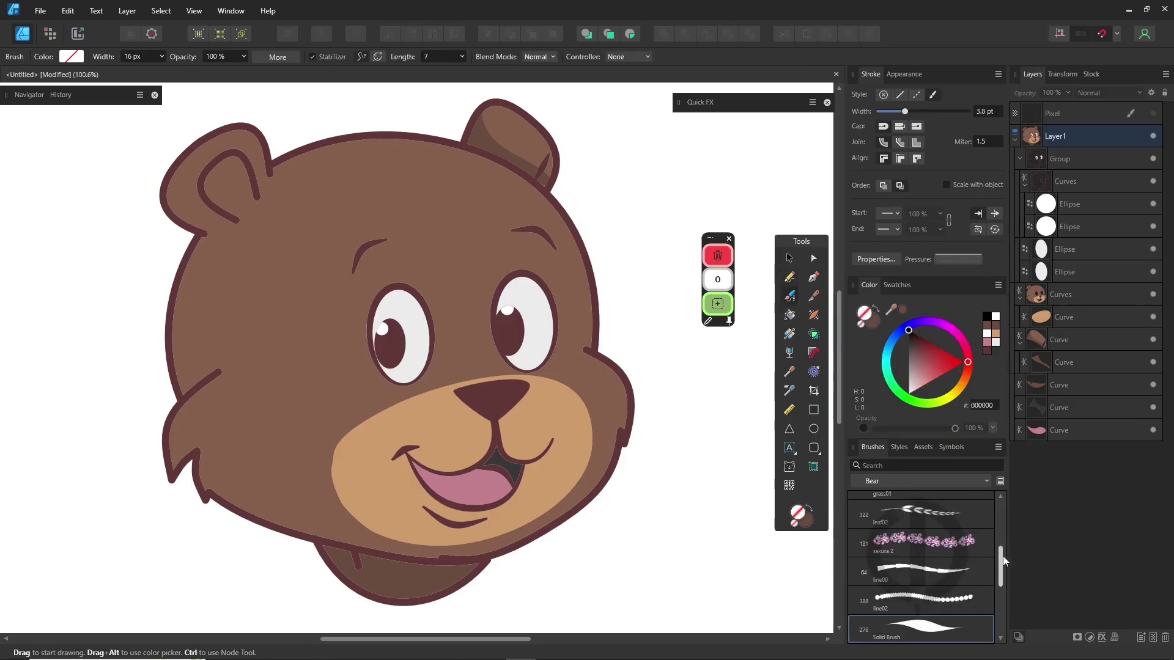
{"action": "scroll", "coordinate": [1004, 563], "scroll_direction": "up", "scroll_amount": 3}
{"action": "left_click", "coordinate": [987, 481]}
{"action": "scroll", "coordinate": [986, 361], "scroll_direction": "up", "scroll_amount": 1}
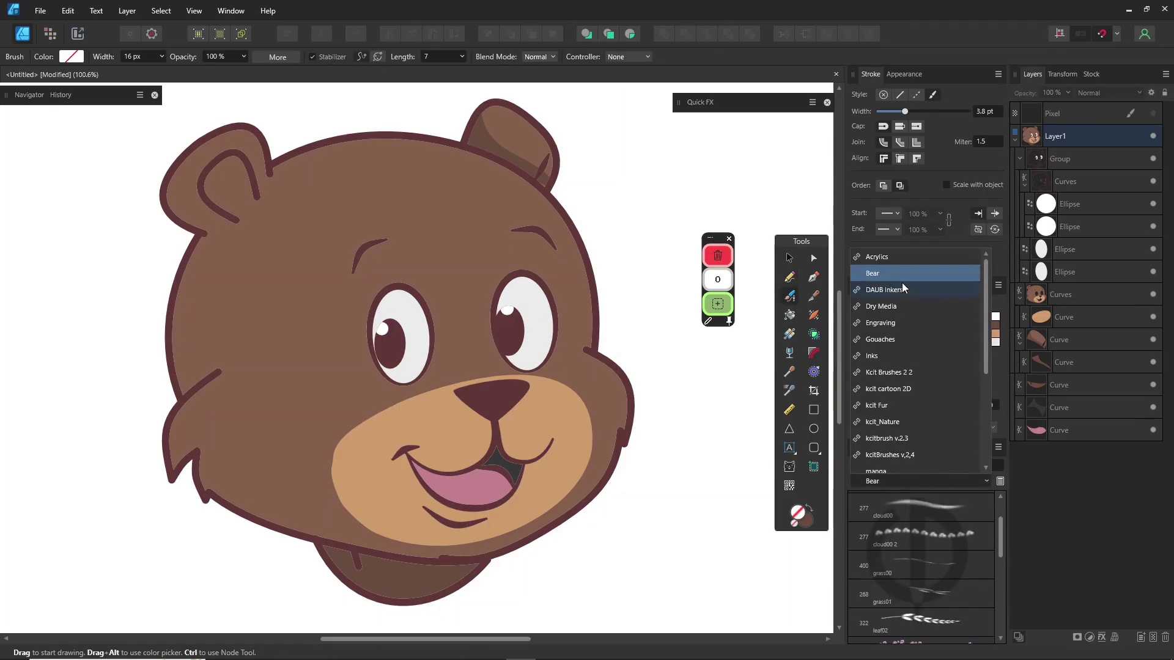
{"action": "left_click", "coordinate": [904, 258]}
{"action": "scroll", "coordinate": [985, 603], "scroll_direction": "down", "scroll_amount": 10}
{"action": "scroll", "coordinate": [984, 562], "scroll_direction": "up", "scroll_amount": 10}
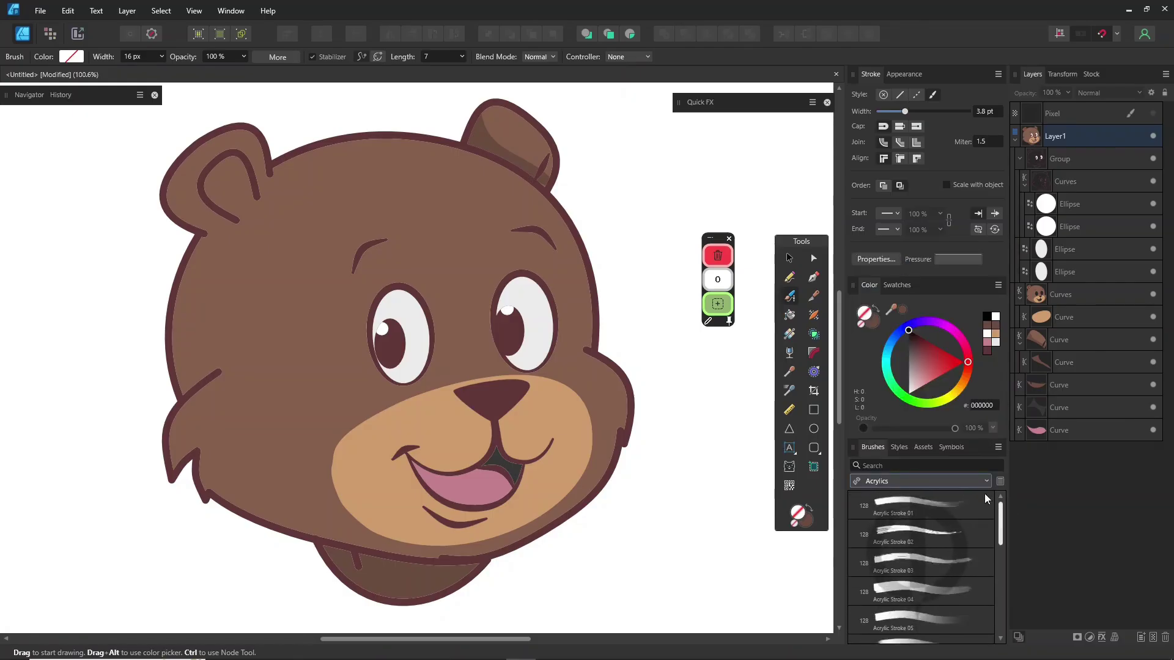
{"action": "left_click", "coordinate": [913, 511]}
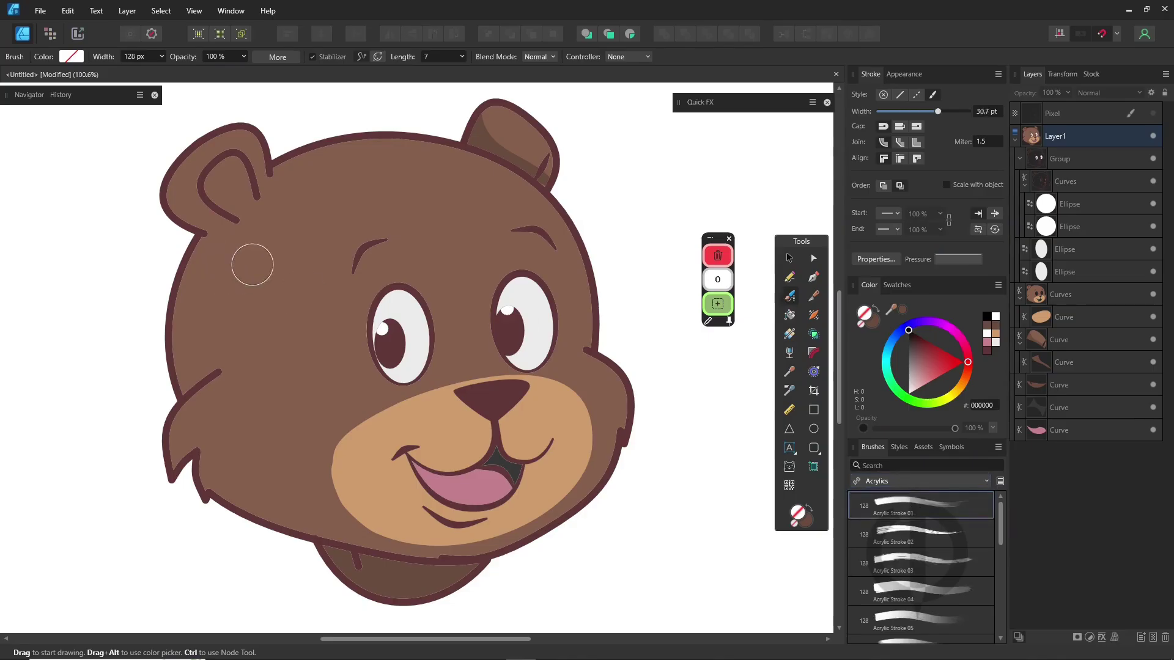
{"action": "left_click", "coordinate": [877, 326]}
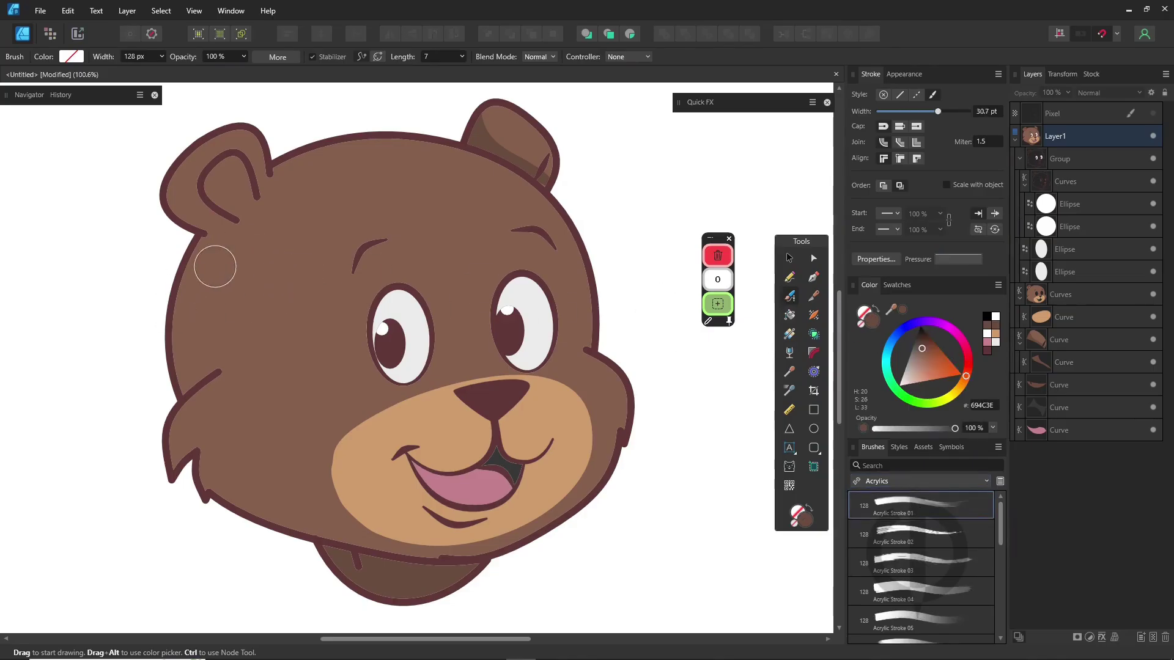
Paint dark brown acrylic fur strokes over the face's left side, cheek and forehead, clipped inside the brown face shape
{"action": "mouse_move", "coordinate": [216, 265]}
{"action": "left_mouse_down"}
{"action": "mouse_move", "coordinate": [188, 341]}
{"action": "mouse_move", "coordinate": [241, 231]}
{"action": "mouse_move", "coordinate": [138, 392]}
{"action": "left_mouse_up"}
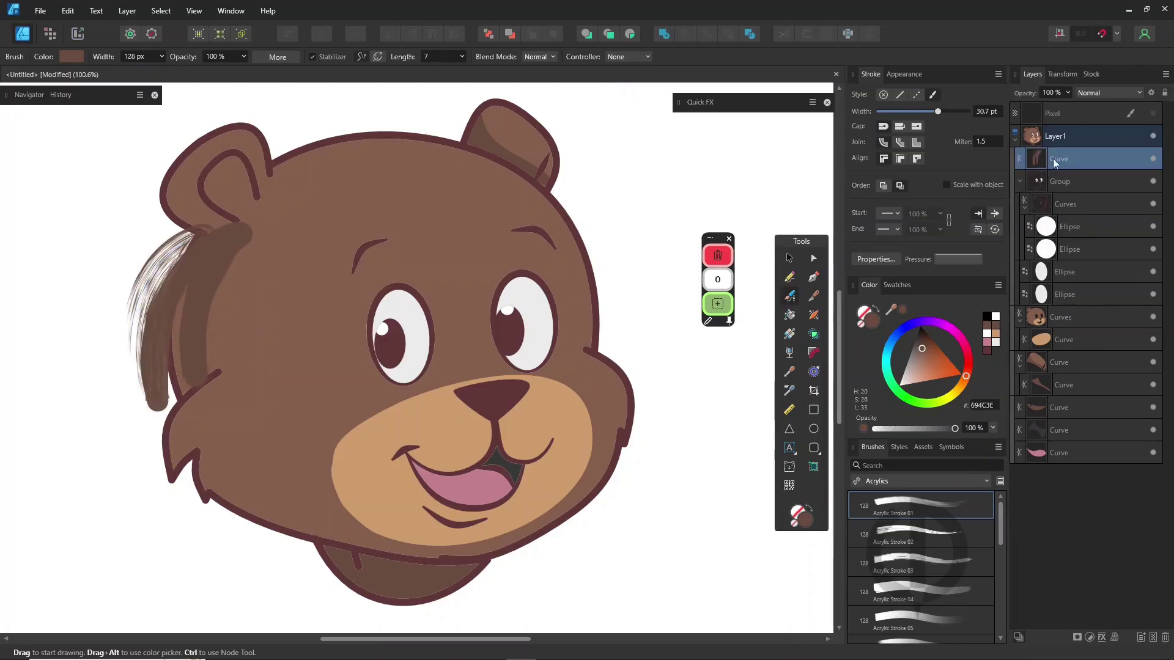
{"action": "left_click_drag", "start_coordinate": [1069, 167], "coordinate": [1072, 284]}
{"action": "left_click_drag", "start_coordinate": [1077, 295], "coordinate": [1085, 323]}
{"action": "left_click_drag", "start_coordinate": [226, 376], "coordinate": [173, 475]}
{"action": "left_click_drag", "start_coordinate": [208, 428], "coordinate": [292, 526]}
{"action": "mouse_move", "coordinate": [328, 313]}
{"action": "left_mouse_down"}
{"action": "mouse_move", "coordinate": [291, 223]}
{"action": "mouse_move", "coordinate": [275, 293]}
{"action": "mouse_move", "coordinate": [324, 428]}
{"action": "mouse_move", "coordinate": [299, 192]}
{"action": "mouse_move", "coordinate": [456, 225]}
{"action": "mouse_move", "coordinate": [416, 244]}
{"action": "left_mouse_up"}
{"action": "left_click_drag", "start_coordinate": [295, 235], "coordinate": [246, 214]}
{"action": "left_click_drag", "start_coordinate": [347, 177], "coordinate": [335, 160]}
Group the acrylic strokes inside the face shape and delete the group
{"action": "left_click_drag", "start_coordinate": [1168, 370], "coordinate": [1160, 497]}
{"action": "left_click", "coordinate": [1041, 443], "text": "shift"}
{"action": "left_click", "coordinate": [127, 10]}
{"action": "left_click", "coordinate": [147, 34]}
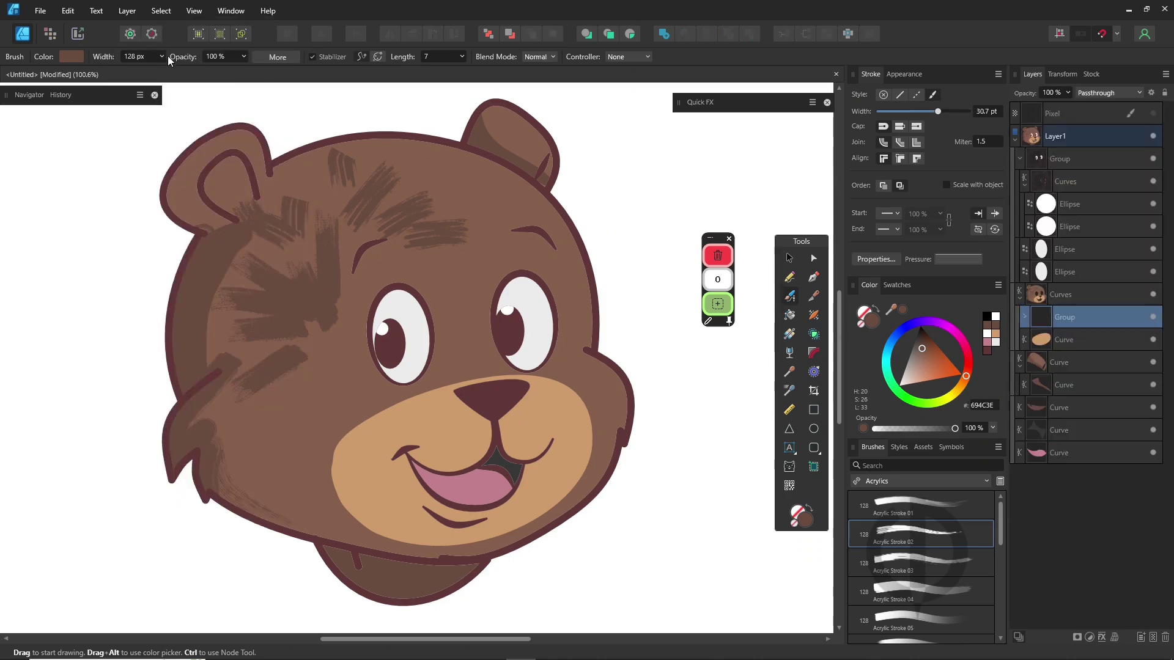
{"action": "left_click", "coordinate": [1151, 318]}
{"action": "left_click", "coordinate": [1165, 639]}
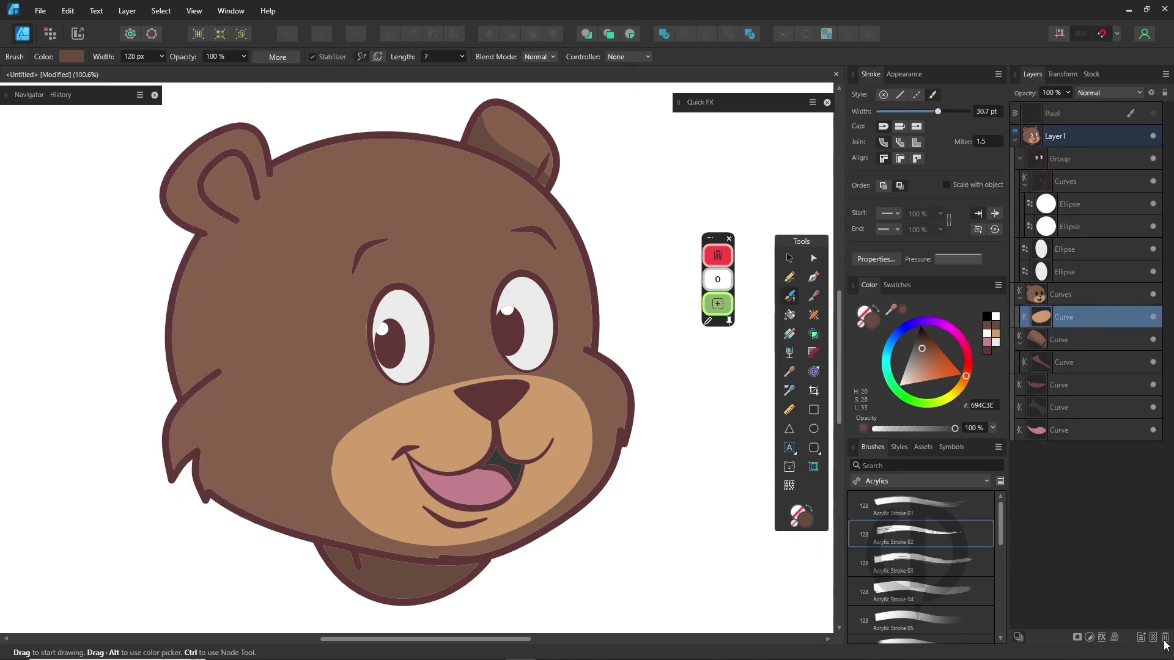
Scribble test lines above the left eyebrow with the Pencil, using an 8.5 pt stroke in the sampled dark brown #694C3E
{"action": "left_click", "coordinate": [790, 277]}
{"action": "key", "text": "ctrl+d"}
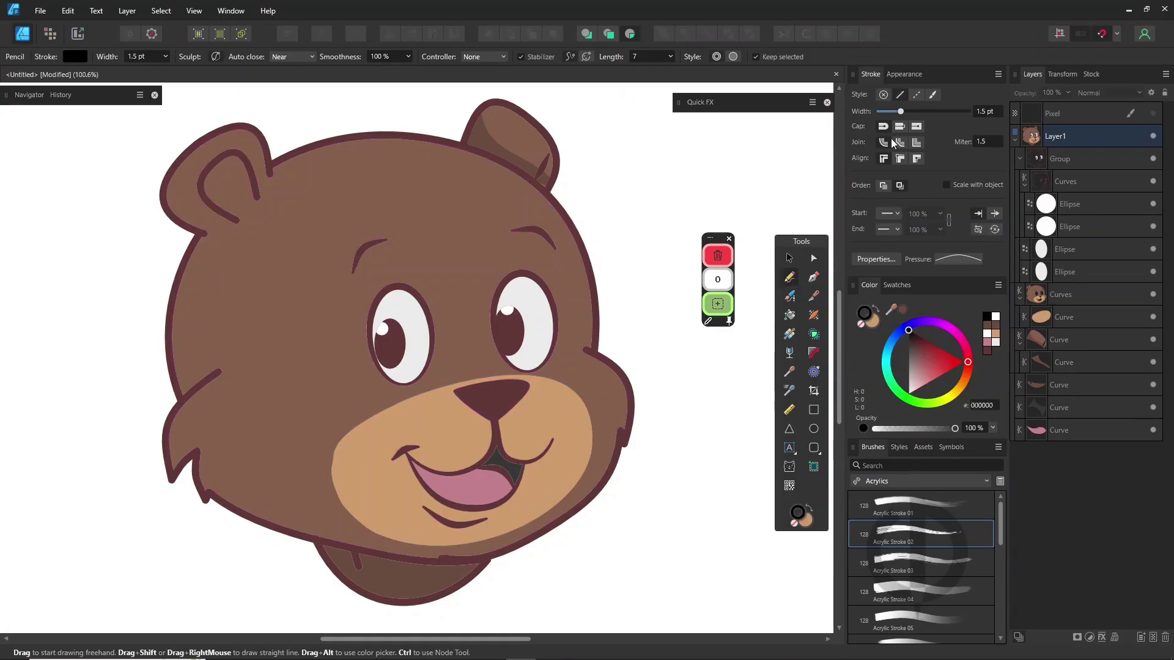
{"action": "left_click", "coordinate": [256, 276], "text": "alt"}
{"action": "left_click_drag", "start_coordinate": [207, 275], "coordinate": [287, 268]}
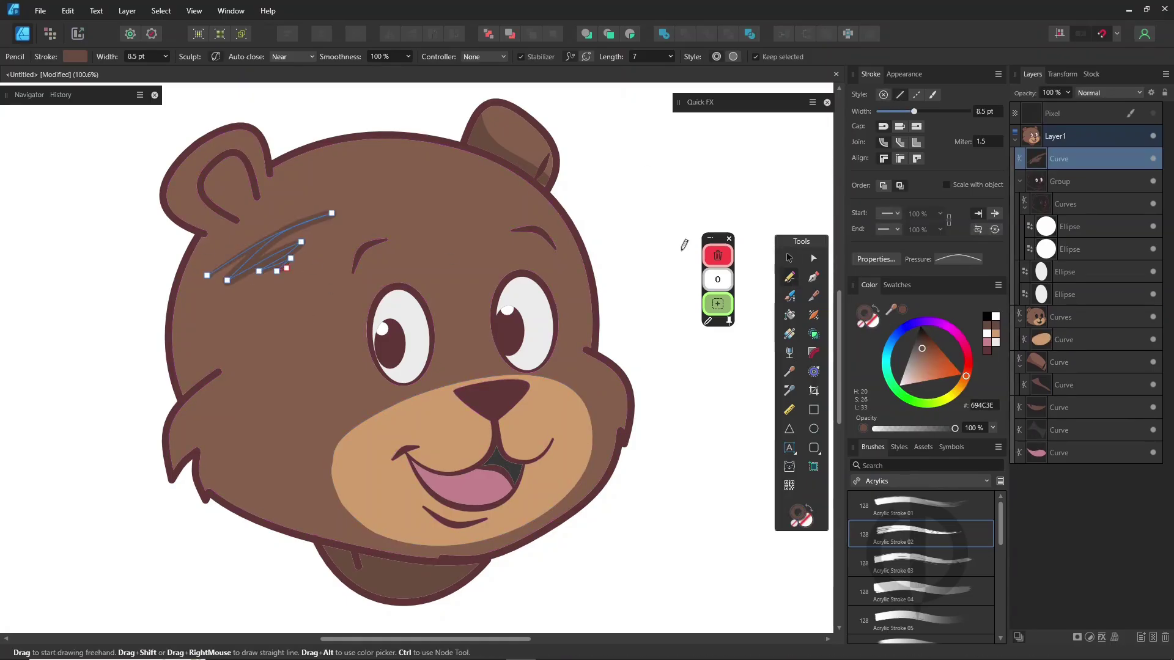
Give the Pencil stroke a uniform pressure profile and a width of 31.1 pt
{"action": "left_click", "coordinate": [963, 262]}
{"action": "left_click", "coordinate": [1078, 375]}
{"action": "left_click_drag", "start_coordinate": [914, 111], "coordinate": [938, 111]}
{"action": "left_click", "coordinate": [789, 277]}
Draw thick dark brown Pencil strokes along the face's left and lower edges, clipped inside the brown face shape
{"action": "mouse_move", "coordinate": [288, 192]}
{"action": "left_mouse_down"}
{"action": "mouse_move", "coordinate": [168, 326]}
{"action": "mouse_move", "coordinate": [173, 391]}
{"action": "left_mouse_up"}
{"action": "left_click", "coordinate": [1070, 183], "text": "shift"}
{"action": "left_click_drag", "start_coordinate": [1069, 184], "coordinate": [1096, 340]}
{"action": "key", "text": "Delete"}
{"action": "mouse_move", "coordinate": [212, 233]}
{"action": "left_mouse_down"}
{"action": "mouse_move", "coordinate": [194, 364]}
{"action": "mouse_move", "coordinate": [423, 537]}
{"action": "mouse_move", "coordinate": [199, 484]}
{"action": "mouse_move", "coordinate": [229, 447]}
{"action": "left_mouse_up"}
{"action": "left_click_drag", "start_coordinate": [215, 355], "coordinate": [215, 355]}
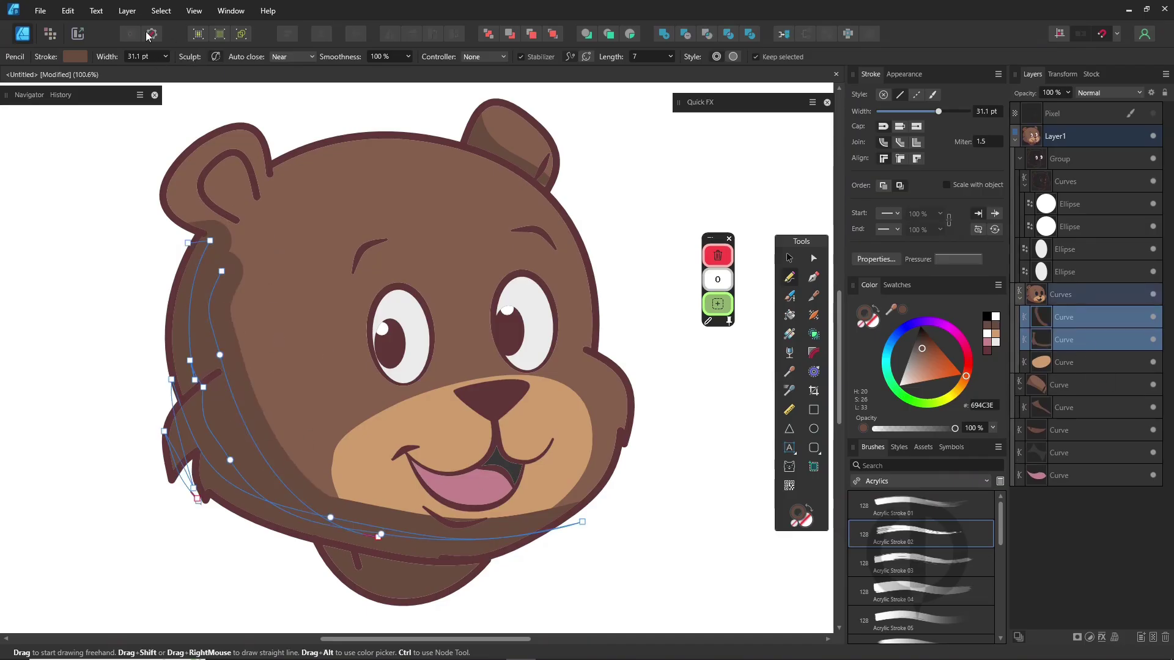
Expand the thick shading strokes into filled outlines and merge them into one shape
{"action": "left_click", "coordinate": [128, 11]}
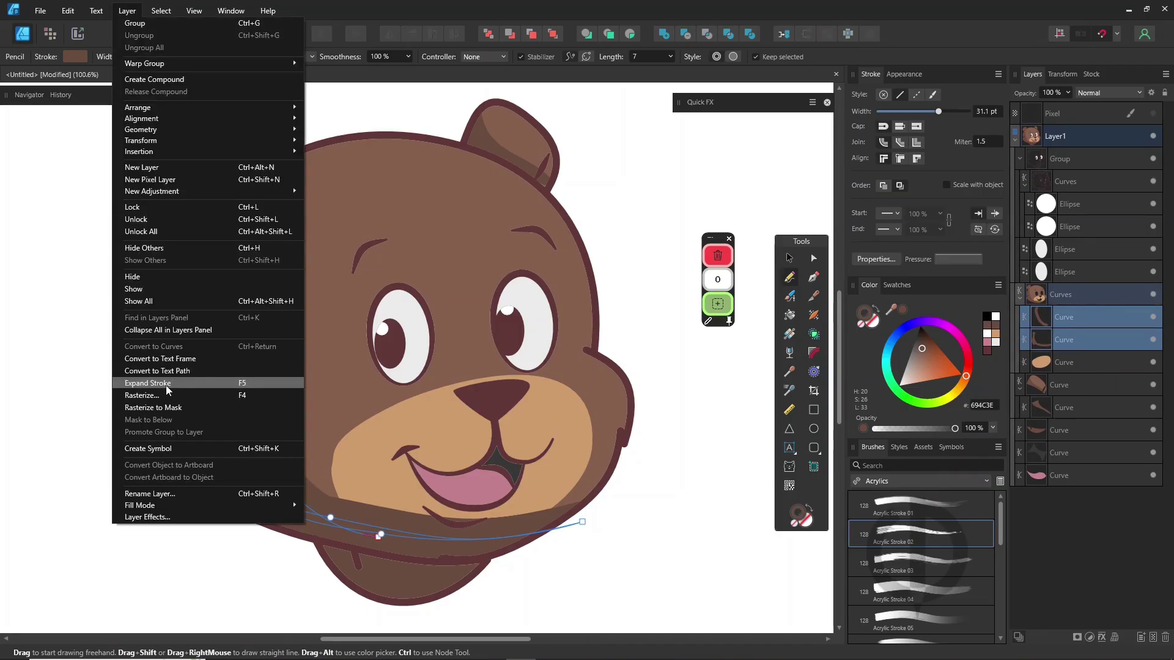
{"action": "key", "text": "ctrl+alt+Return"}
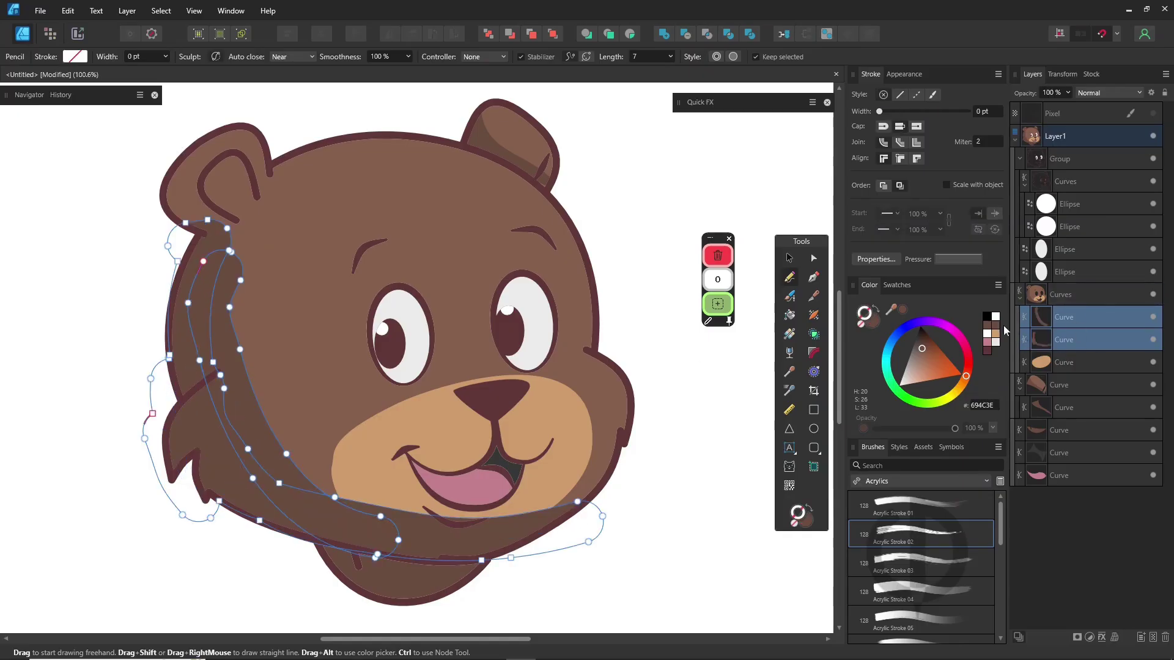
{"action": "left_click", "coordinate": [665, 33]}
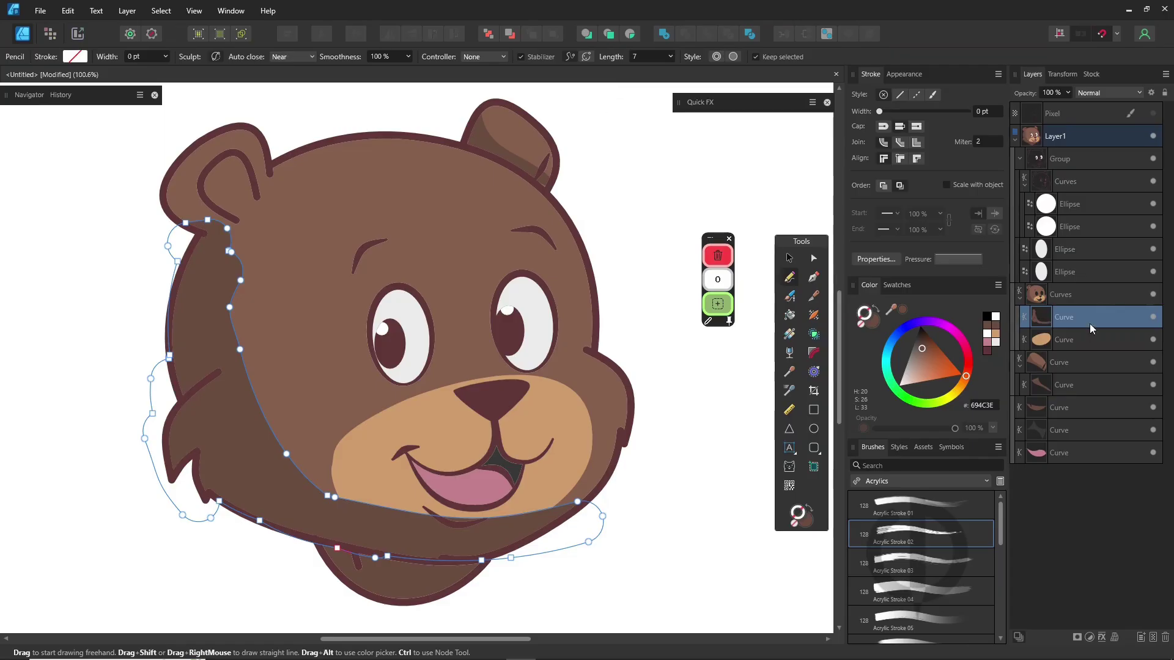
Remove the merged shading shape from the face and return to the Pencil tool
{"action": "left_click_drag", "start_coordinate": [1092, 331], "coordinate": [1035, 365]}
{"action": "key", "text": "v"}
{"action": "left_click", "coordinate": [639, 320]}
{"action": "left_click", "coordinate": [789, 276]}
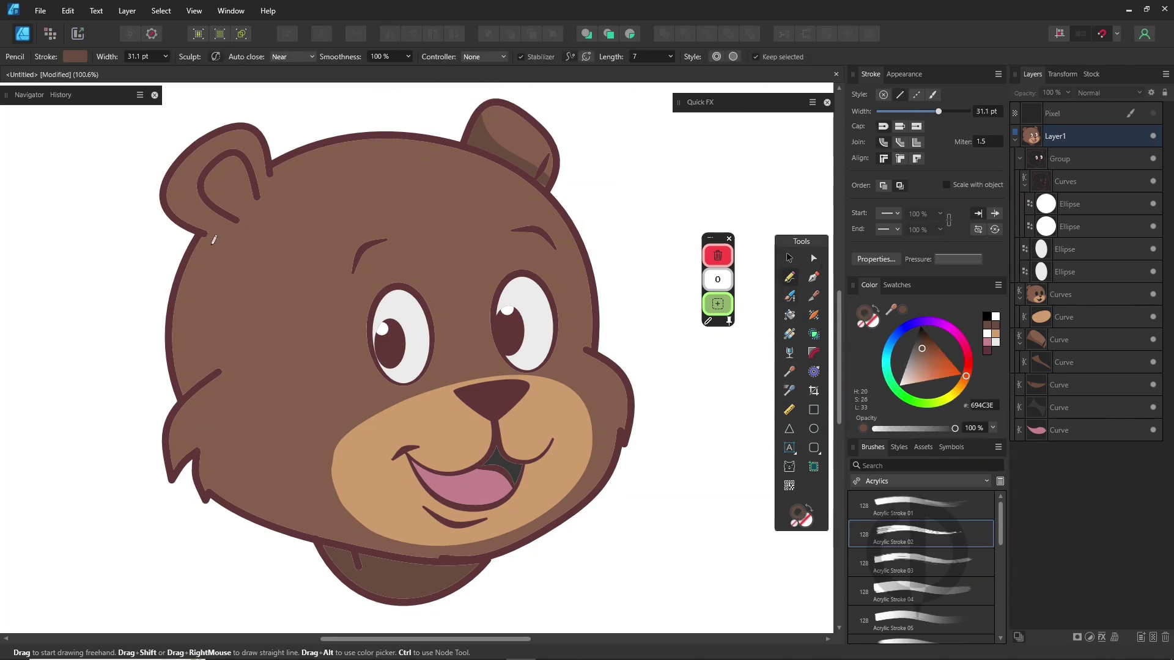
Draw a closed Pencil shading shape along the face's left and lower edges, clip it inside the face and fill it with #694C3E
{"action": "left_click_drag", "start_coordinate": [192, 229], "coordinate": [239, 233]}
{"action": "mouse_move", "coordinate": [521, 555]}
{"action": "left_mouse_down"}
{"action": "mouse_move", "coordinate": [355, 557]}
{"action": "mouse_move", "coordinate": [156, 497]}
{"action": "mouse_move", "coordinate": [190, 233]}
{"action": "left_mouse_up"}
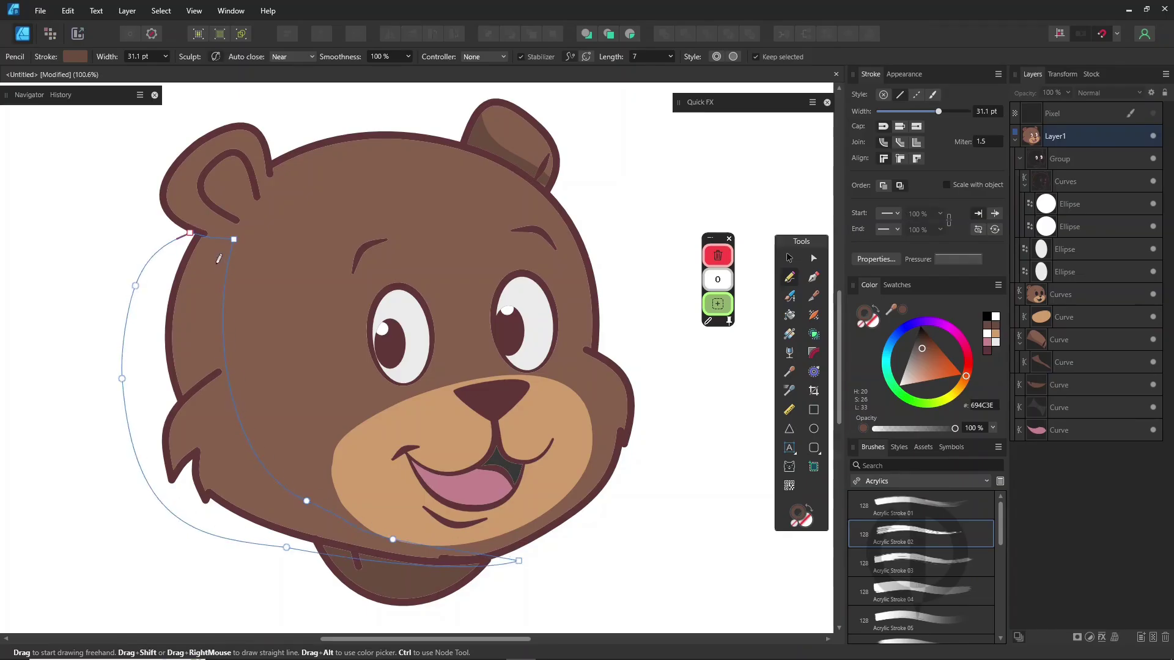
{"action": "left_click_drag", "start_coordinate": [1059, 178], "coordinate": [1081, 311]}
{"action": "left_click", "coordinate": [877, 309]}
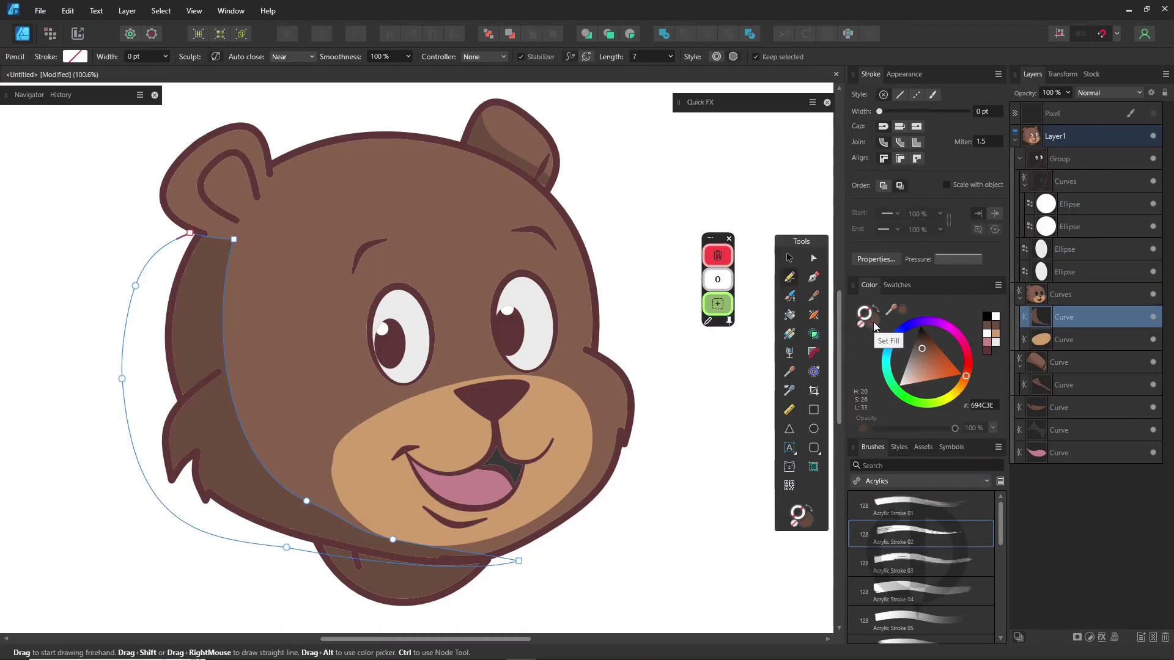
Set the face shading shape to the Multiply blend mode and lighten its fill to #DFBDAD
{"action": "left_click", "coordinate": [1136, 97]}
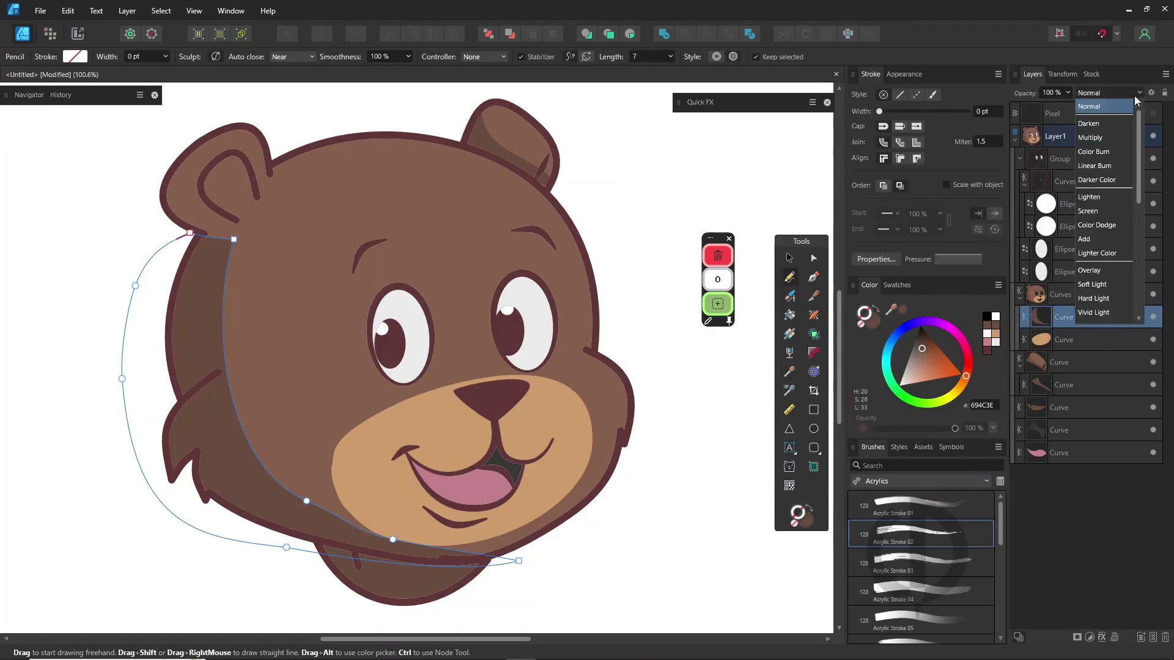
{"action": "left_click", "coordinate": [1103, 138]}
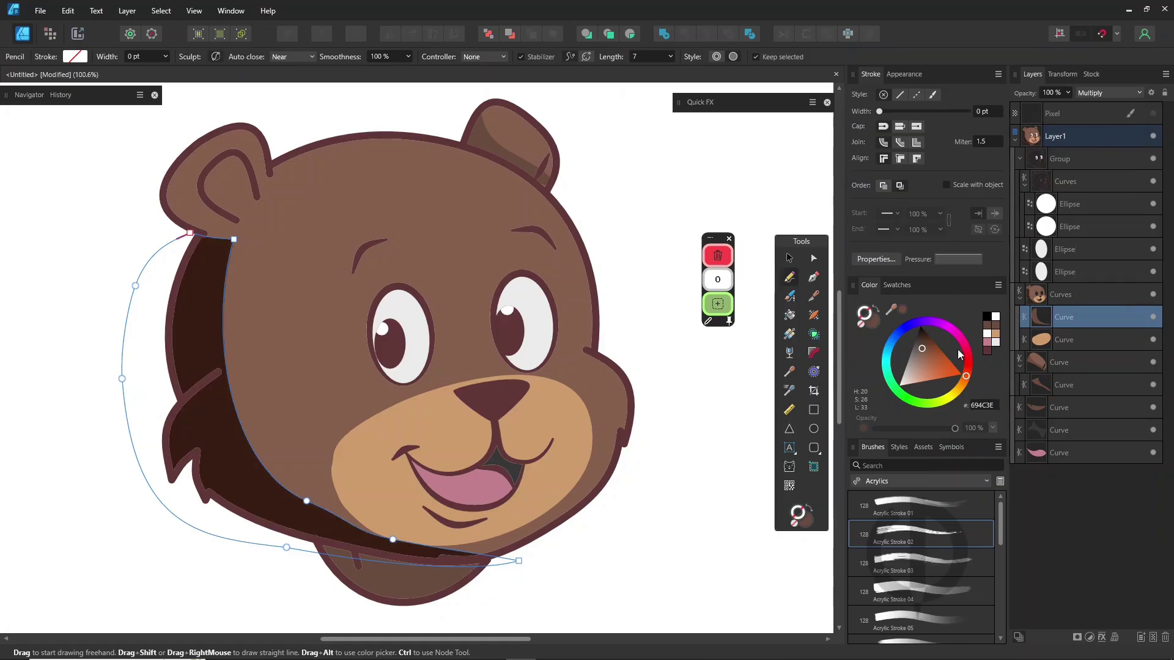
{"action": "mouse_move", "coordinate": [922, 350]}
{"action": "left_mouse_down"}
{"action": "mouse_move", "coordinate": [909, 389]}
{"action": "mouse_move", "coordinate": [921, 363]}
{"action": "mouse_move", "coordinate": [950, 366]}
{"action": "mouse_move", "coordinate": [942, 357]}
{"action": "mouse_move", "coordinate": [901, 382]}
{"action": "mouse_move", "coordinate": [913, 376]}
{"action": "left_mouse_up"}
{"action": "left_click", "coordinate": [861, 324]}
{"action": "left_click", "coordinate": [875, 322]}
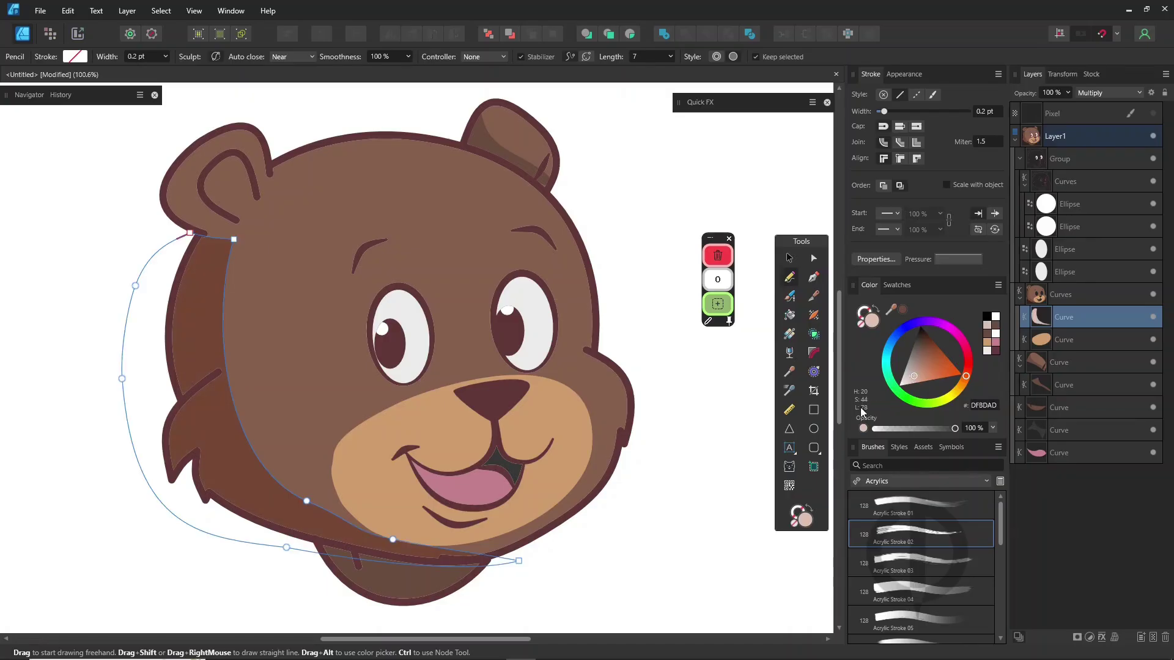
{"action": "left_click", "coordinate": [543, 329], "text": "ctrl"}
{"action": "left_click", "coordinate": [699, 361], "text": "ctrl"}
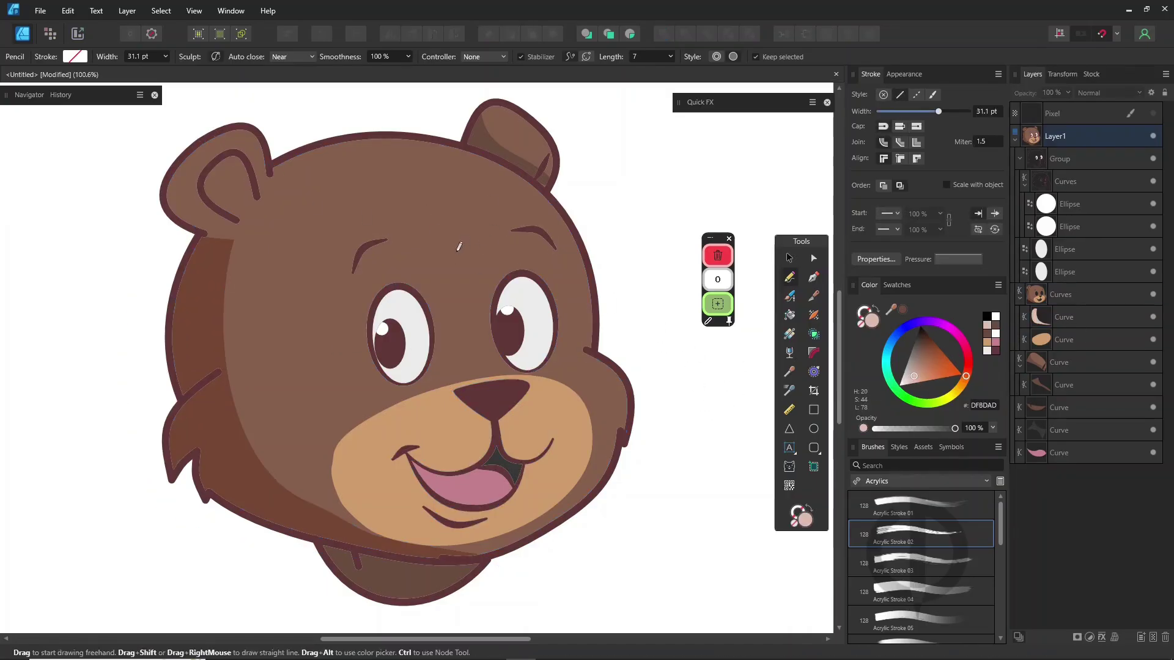
Draw a closed inner-ear shading shape with the Pencil on the left ear, using the face shading's #DFBDAD fill without a stroke
{"action": "key", "text": "ctrl+a"}
{"action": "key", "text": "ctrl+d"}
{"action": "left_click", "coordinate": [211, 337], "text": "ctrl"}
{"action": "mouse_move", "coordinate": [238, 210]}
{"action": "left_mouse_down"}
{"action": "mouse_move", "coordinate": [218, 173]}
{"action": "mouse_move", "coordinate": [236, 165]}
{"action": "mouse_move", "coordinate": [255, 196]}
{"action": "mouse_move", "coordinate": [238, 151]}
{"action": "mouse_move", "coordinate": [197, 177]}
{"action": "mouse_move", "coordinate": [201, 198]}
{"action": "mouse_move", "coordinate": [235, 218]}
{"action": "left_mouse_up"}
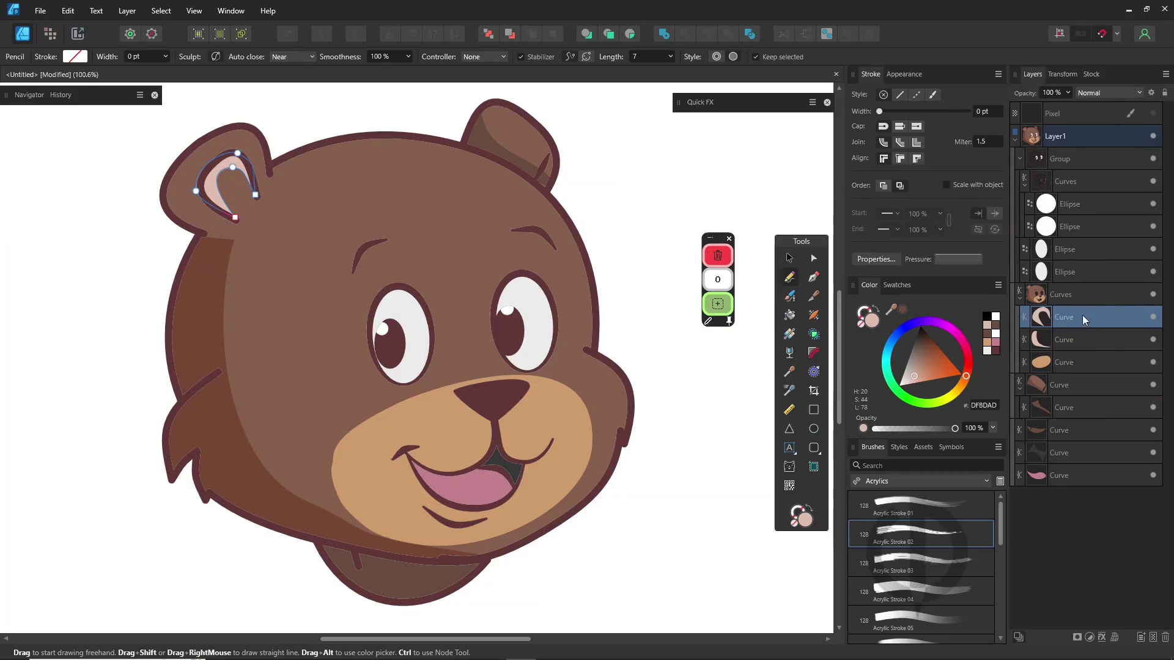
Group the face shading and left inner-ear shading shapes and set the group to the Multiply blend mode
{"action": "left_click", "coordinate": [1089, 340], "text": "shift"}
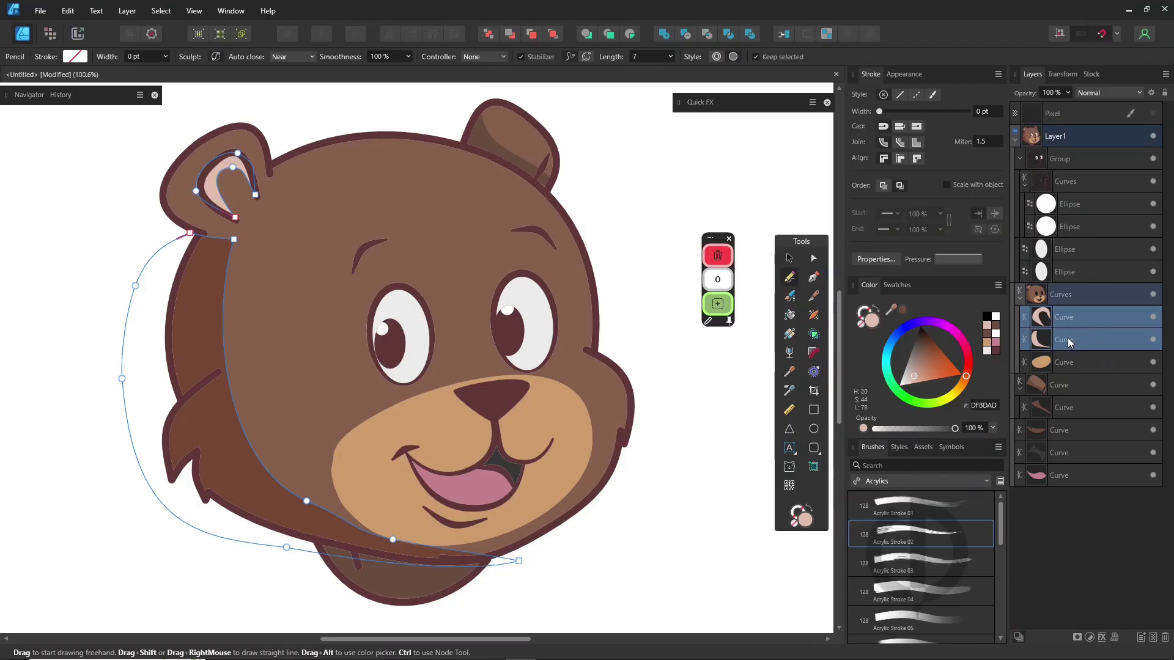
{"action": "left_click", "coordinate": [127, 10]}
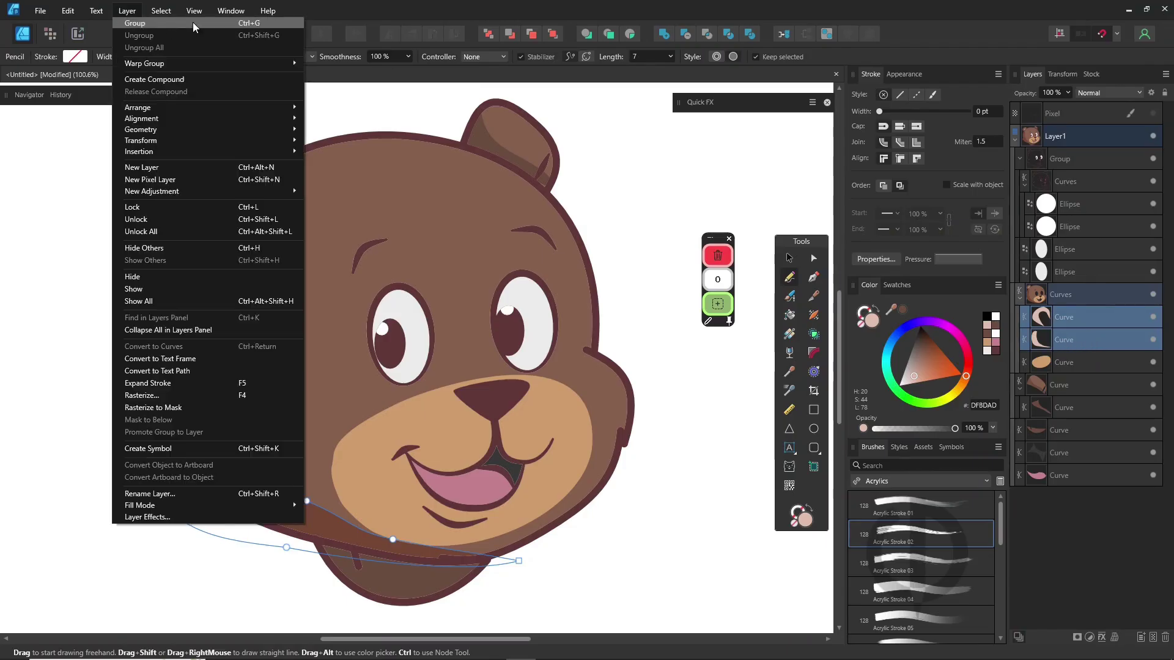
{"action": "left_click", "coordinate": [172, 28]}
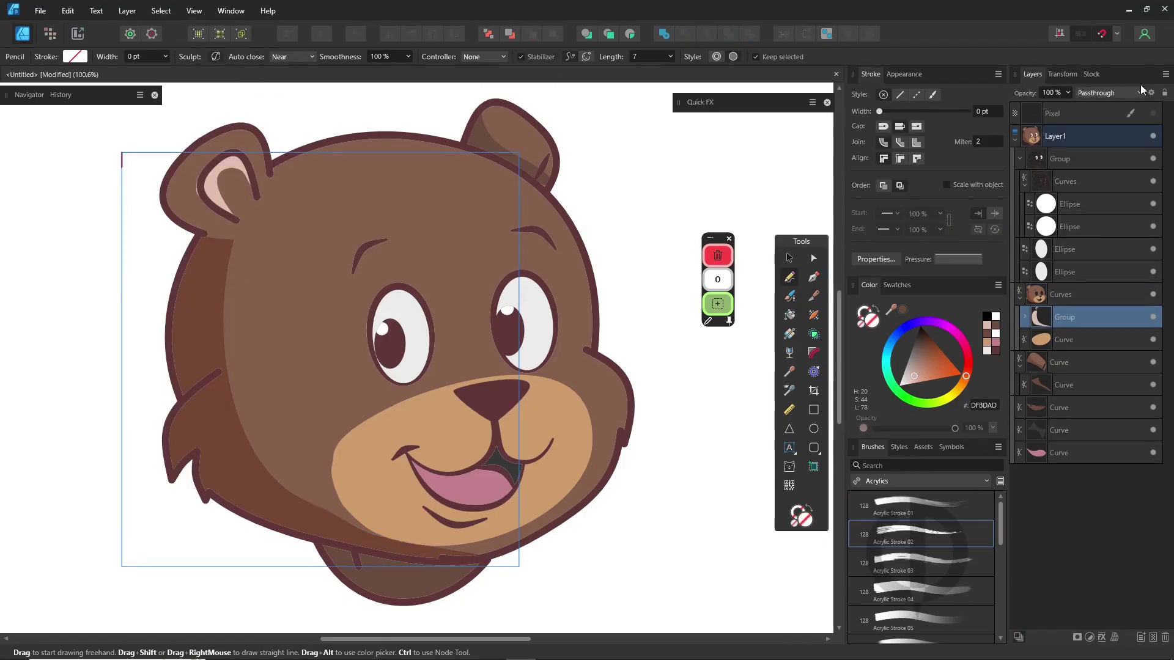
{"action": "left_click", "coordinate": [1108, 93]}
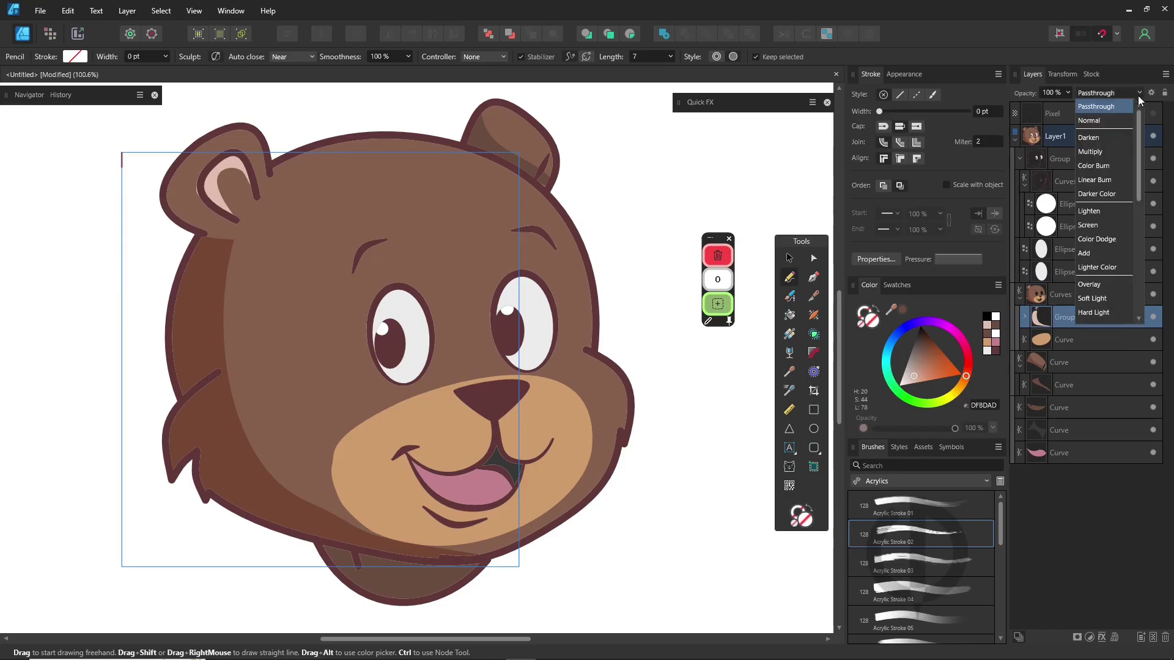
{"action": "left_click", "coordinate": [1093, 152]}
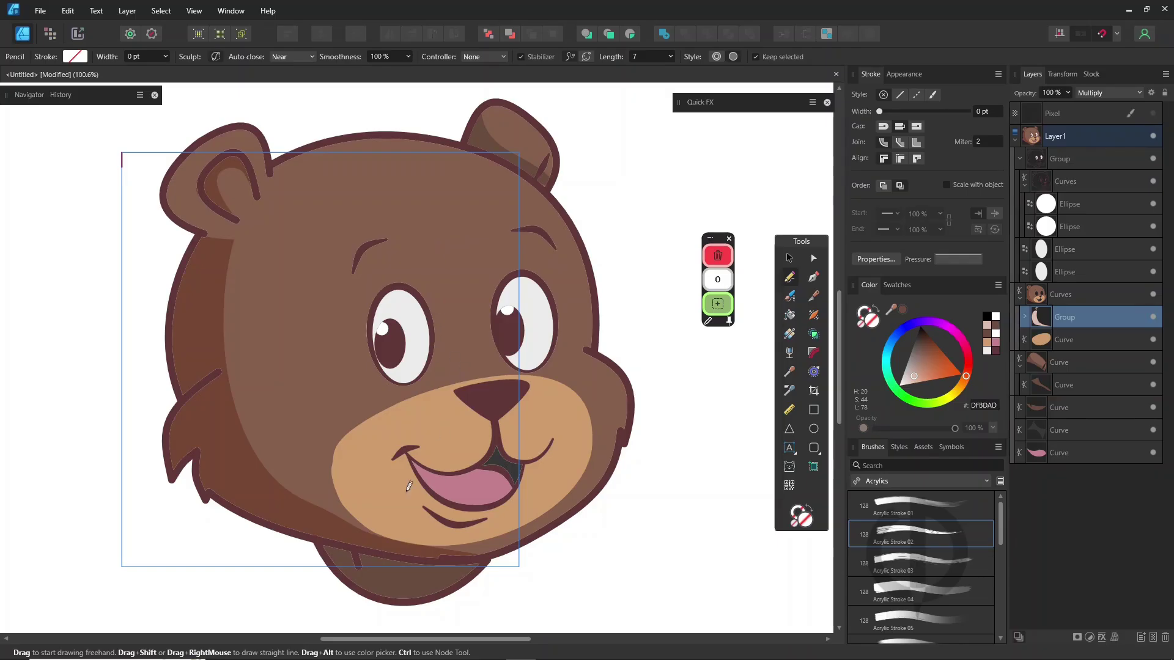
{"action": "left_click_drag", "start_coordinate": [403, 545], "coordinate": [392, 542]}
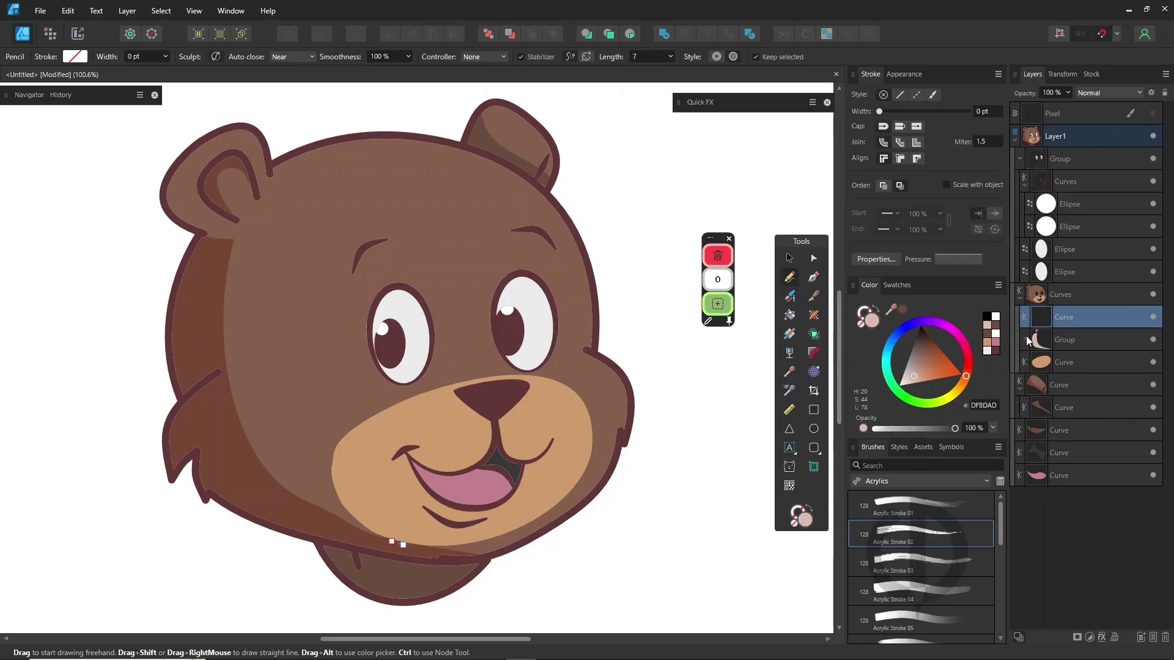
{"action": "key", "text": "ctrl+z"}
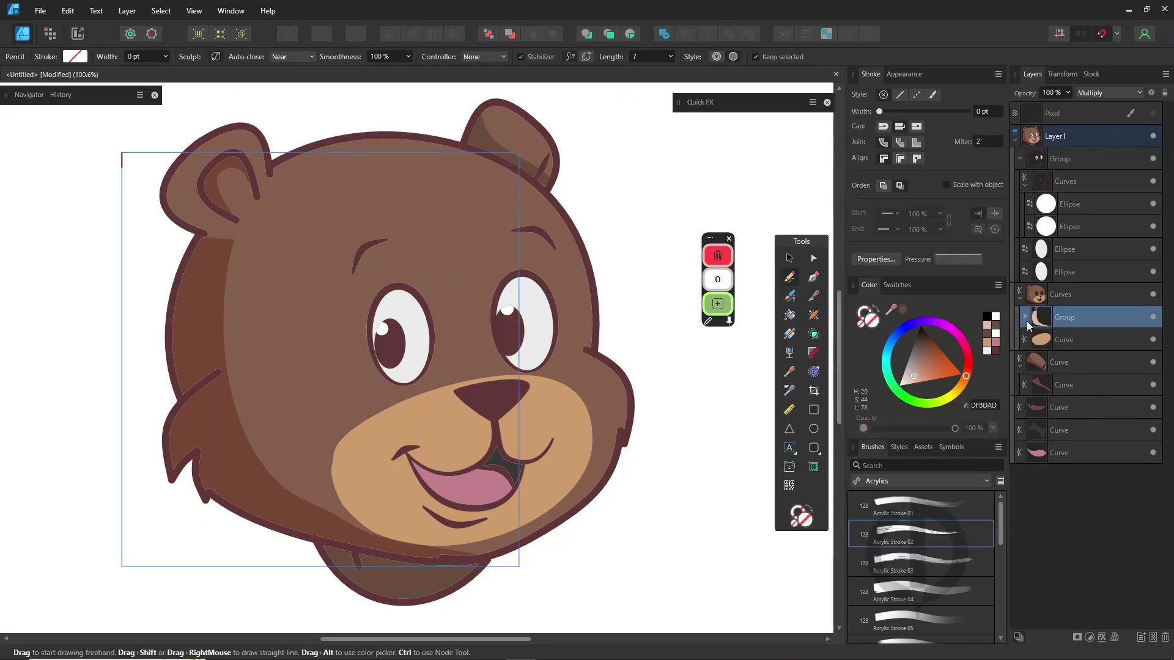
Delete the grouped face and left inner-ear shading together with the trial Pencil strokes
{"action": "left_click", "coordinate": [1026, 317]}
{"action": "left_click_drag", "start_coordinate": [580, 379], "coordinate": [614, 404]}
{"action": "left_click_drag", "start_coordinate": [1079, 317], "coordinate": [1079, 348]}
{"action": "left_click_drag", "start_coordinate": [361, 390], "coordinate": [369, 405]}
{"action": "mouse_move", "coordinate": [330, 244]}
{"action": "left_mouse_down"}
{"action": "mouse_move", "coordinate": [290, 296]}
{"action": "mouse_move", "coordinate": [330, 245]}
{"action": "left_mouse_up"}
{"action": "left_click_drag", "start_coordinate": [527, 225], "coordinate": [522, 231]}
{"action": "left_click", "coordinate": [1069, 453], "text": "shift"}
{"action": "key", "text": "Delete"}
{"action": "left_click", "coordinate": [1064, 318]}
{"action": "key", "text": "Delete"}
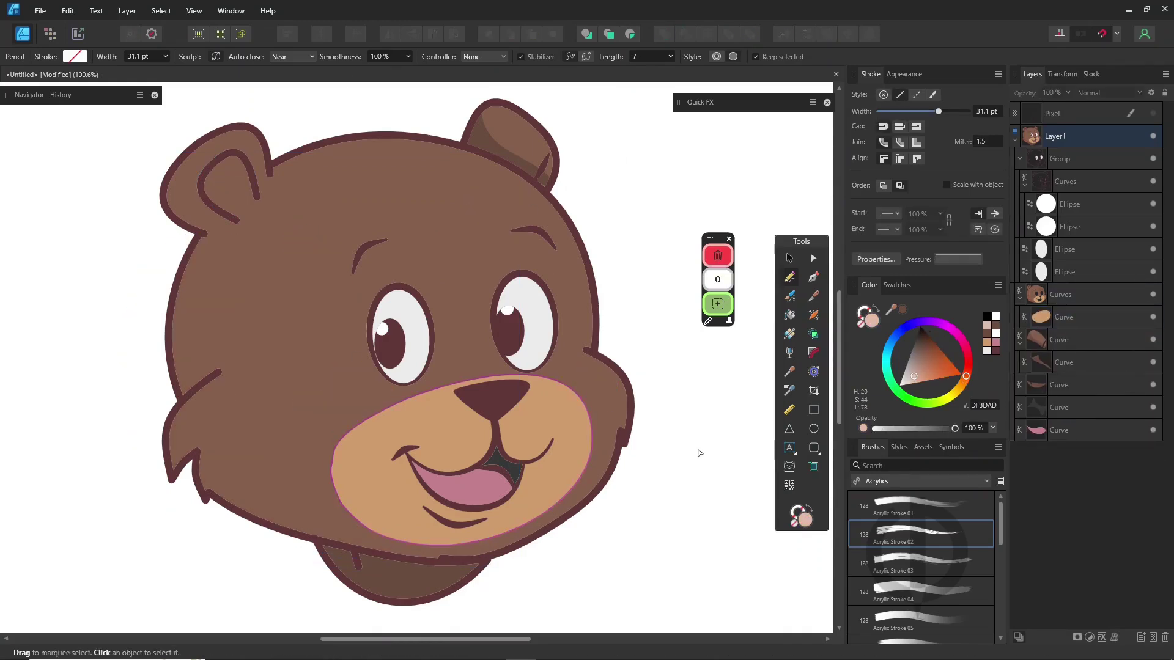
Draw closed #694C3E Pencil shading shapes clipped inside the face, along its left and lower edges and in the left inner ear
{"action": "left_click", "coordinate": [1061, 294]}
{"action": "mouse_move", "coordinate": [178, 226]}
{"action": "left_mouse_down"}
{"action": "mouse_move", "coordinate": [489, 545]}
{"action": "mouse_move", "coordinate": [46, 320]}
{"action": "left_mouse_up"}
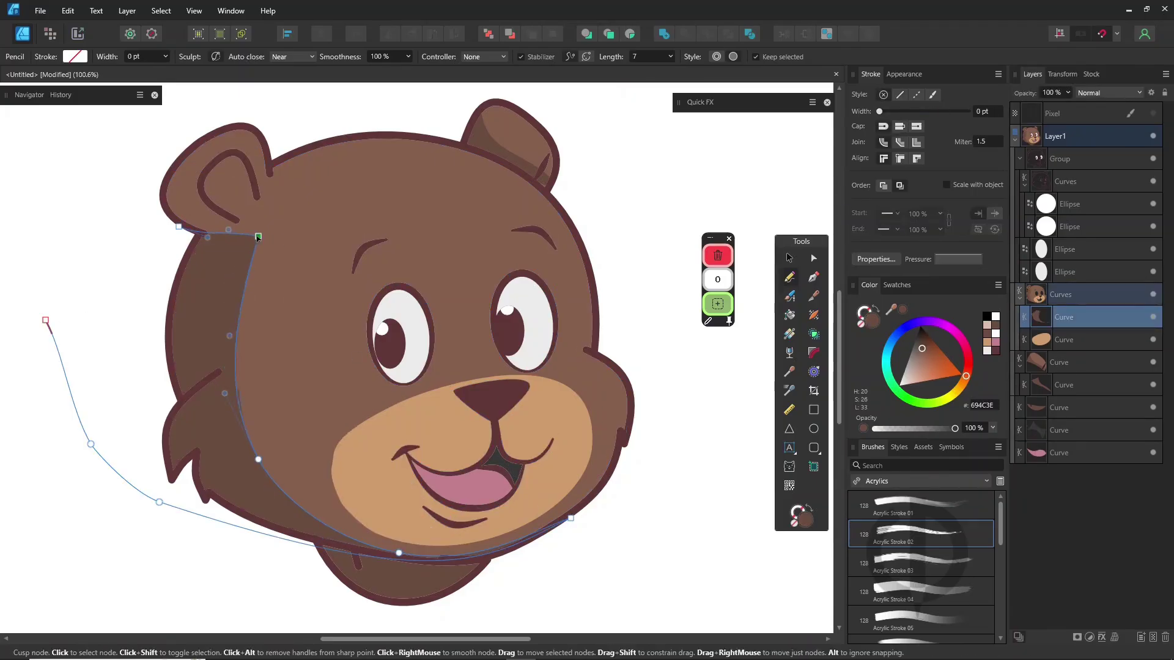
{"action": "left_click_drag", "start_coordinate": [250, 243], "coordinate": [247, 242]}
{"action": "mouse_move", "coordinate": [211, 194]}
{"action": "left_mouse_down"}
{"action": "mouse_move", "coordinate": [254, 184]}
{"action": "mouse_move", "coordinate": [212, 197]}
{"action": "left_mouse_up"}
{"action": "left_click", "coordinate": [409, 589], "text": "ctrl"}
Try a Gaussian Blur with a 45.5 px radius on the face shading shape and turn it off
{"action": "left_click", "coordinate": [212, 314], "text": "ctrl"}
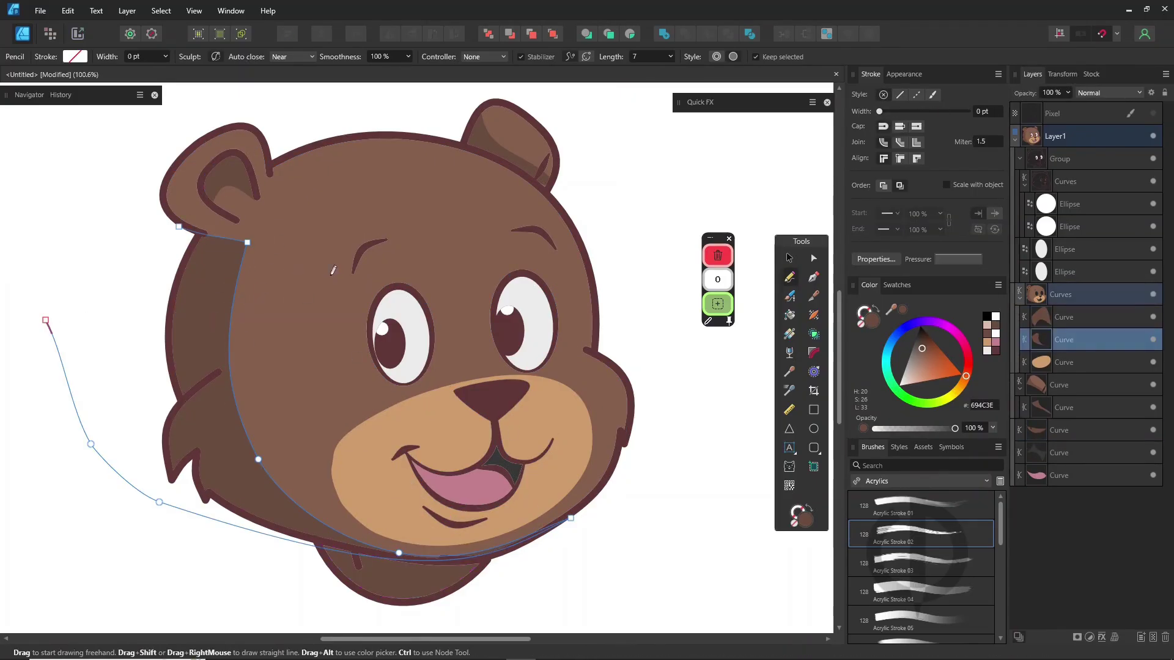
{"action": "double_click", "coordinate": [710, 108]}
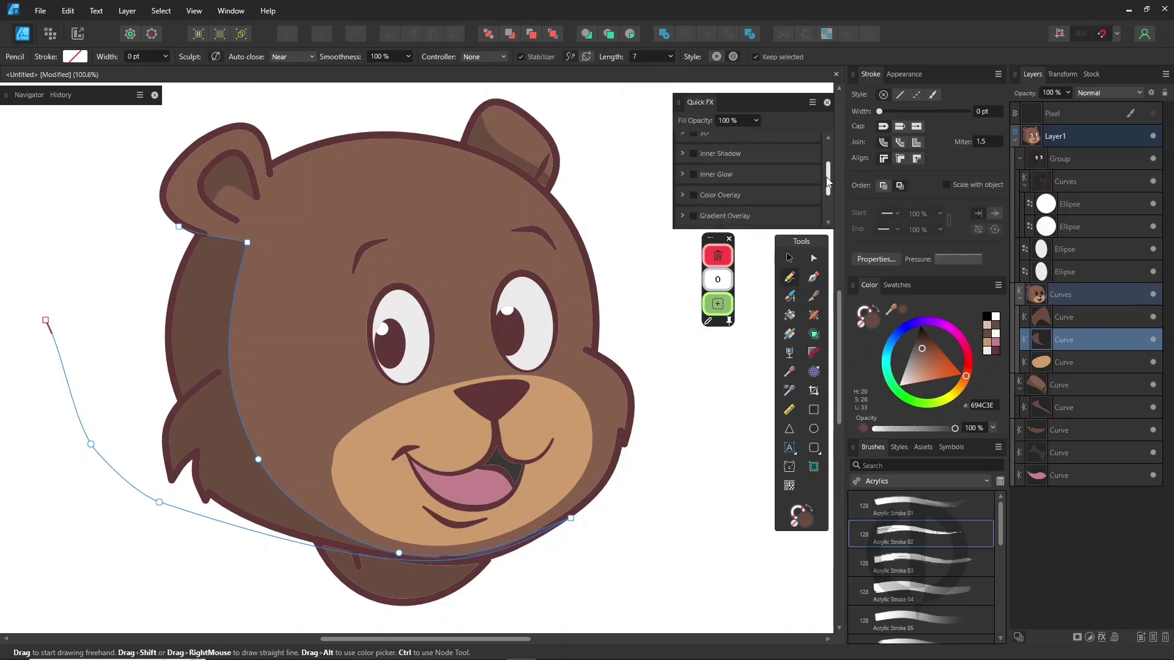
{"action": "left_click_drag", "start_coordinate": [828, 196], "coordinate": [828, 210]}
{"action": "left_click_drag", "start_coordinate": [721, 205], "coordinate": [754, 204]}
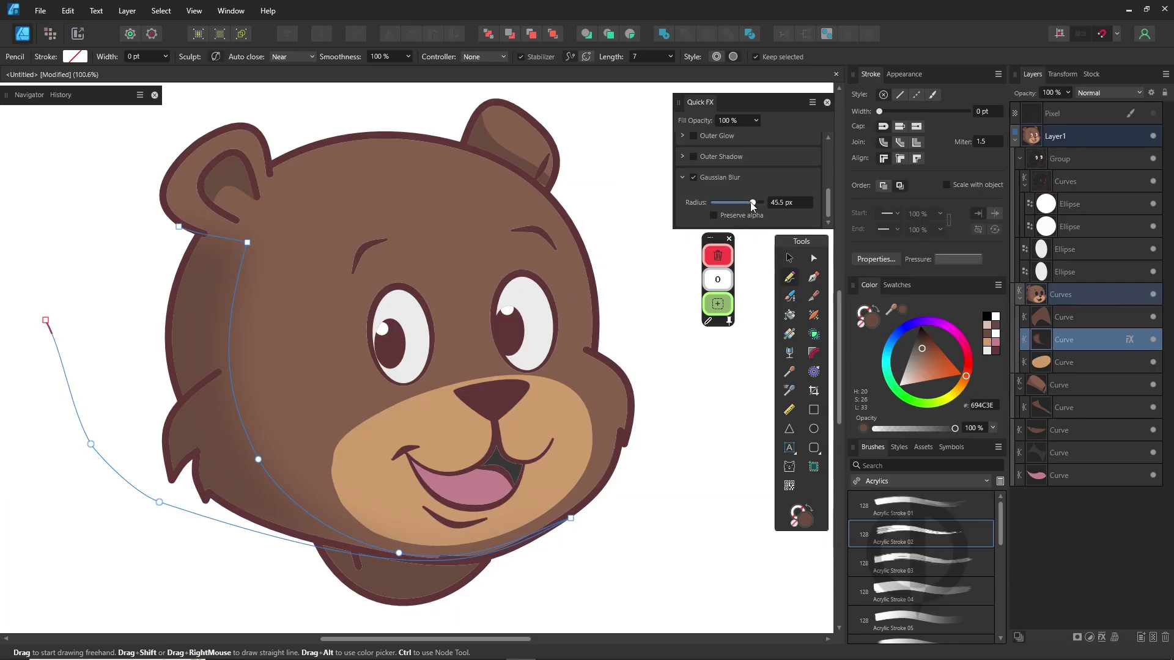
{"action": "left_click", "coordinate": [694, 178]}
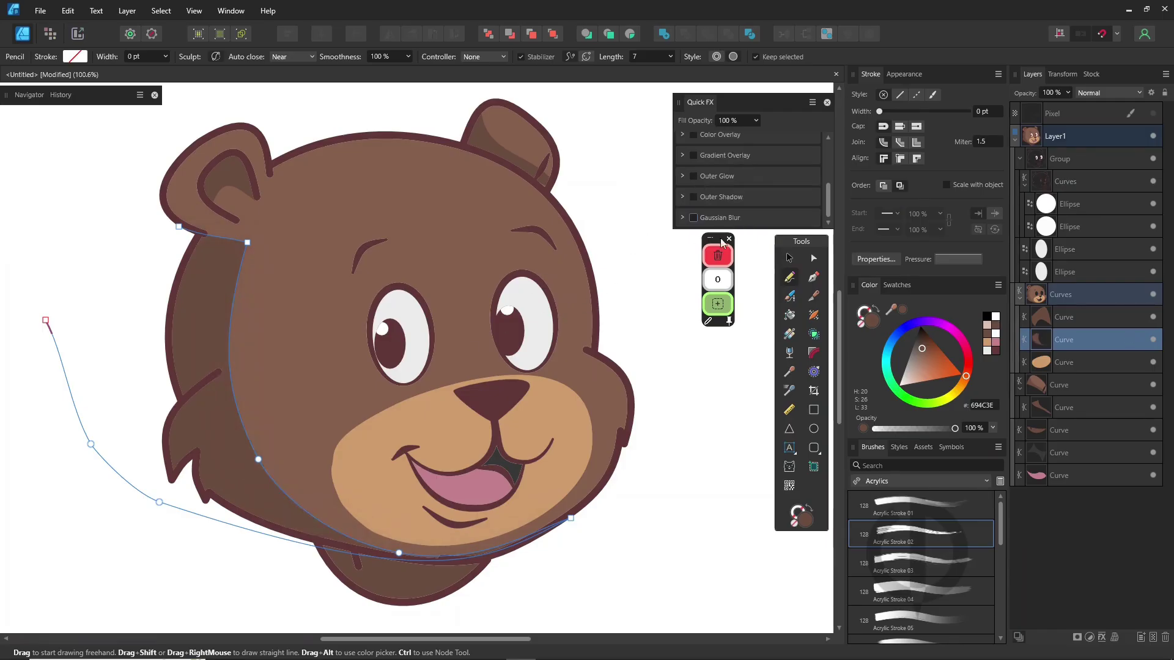
Set the face shading shape to the Multiply blend mode
{"action": "left_click", "coordinate": [1113, 92]}
{"action": "left_click", "coordinate": [1105, 142]}
Try the Multiply blend mode on the whole of Layer1 and set it back to Normal
{"action": "left_click", "coordinate": [1108, 130]}
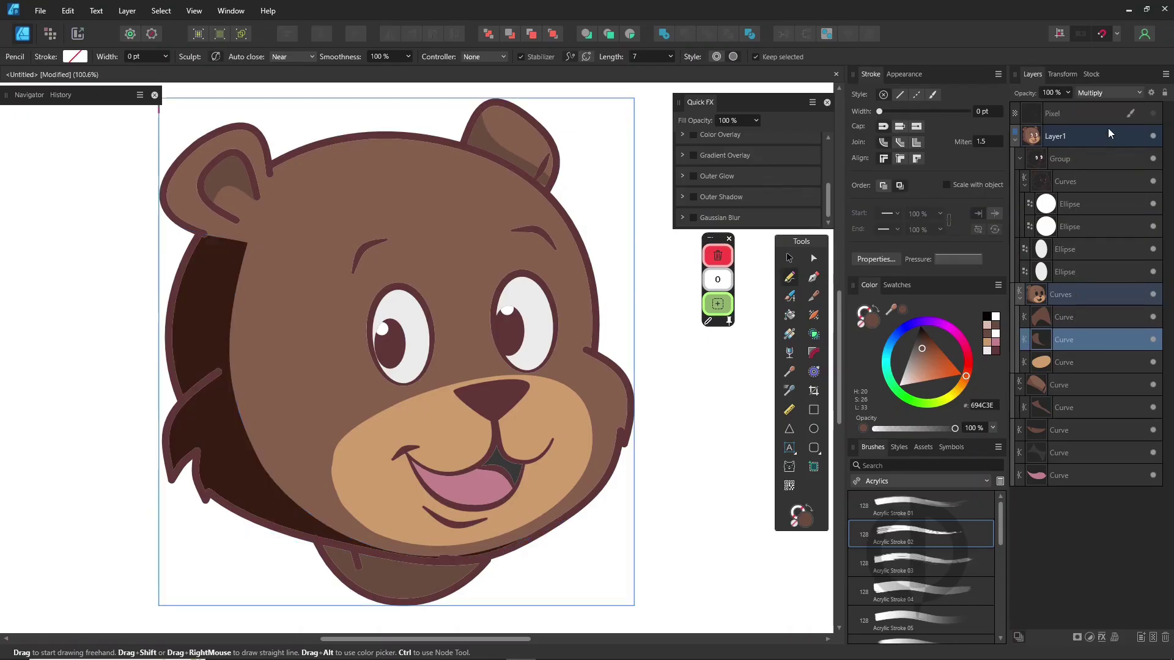
{"action": "left_click", "coordinate": [1122, 95]}
{"action": "left_click", "coordinate": [1104, 154]}
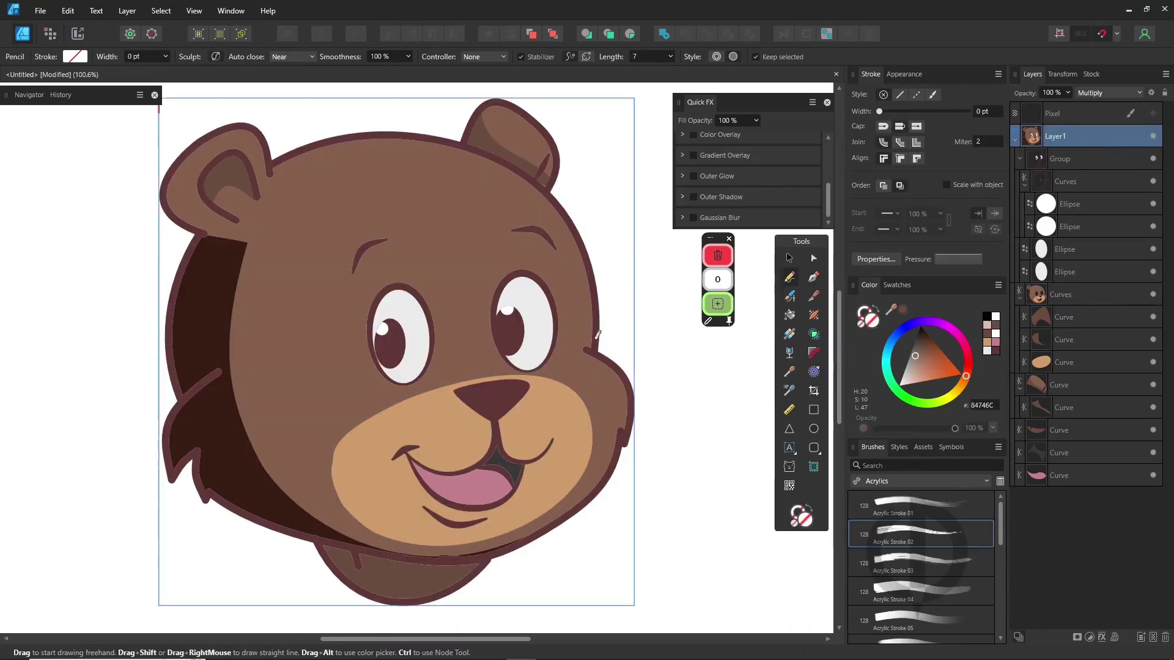
{"action": "left_click", "coordinate": [1108, 94]}
{"action": "left_click", "coordinate": [1101, 124]}
Lighten the face shading shape's fill to #DFAB91
{"action": "left_click", "coordinate": [226, 312], "text": "ctrl"}
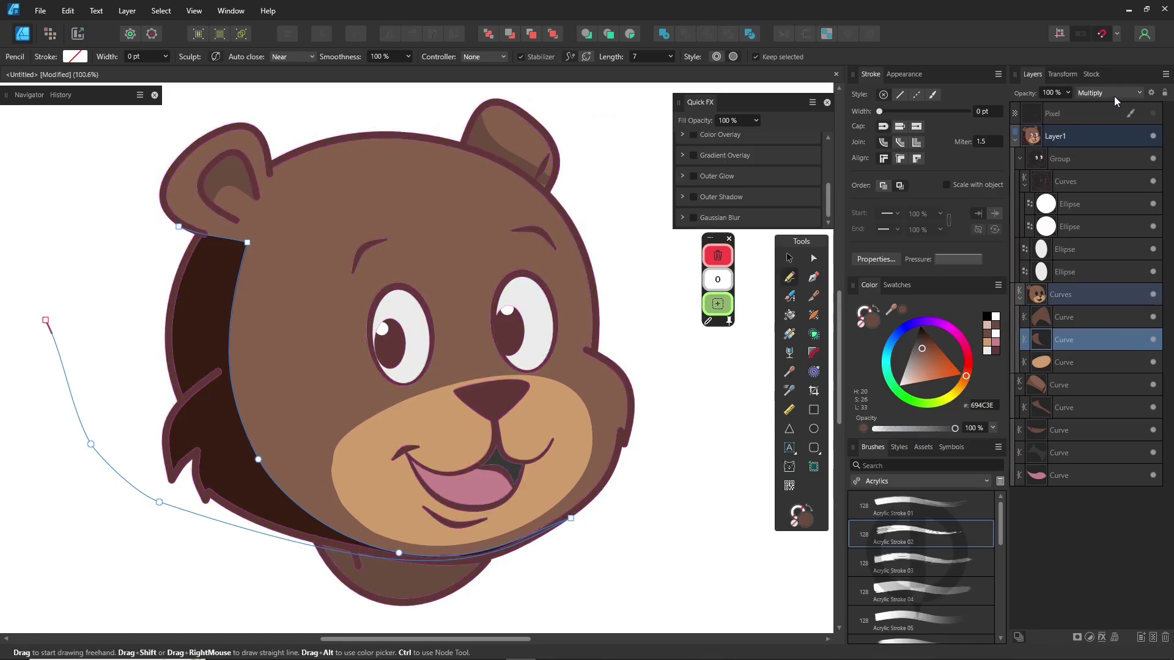
{"action": "mouse_move", "coordinate": [921, 348]}
{"action": "left_mouse_down"}
{"action": "mouse_move", "coordinate": [907, 372]}
{"action": "mouse_move", "coordinate": [921, 375]}
{"action": "left_mouse_up"}
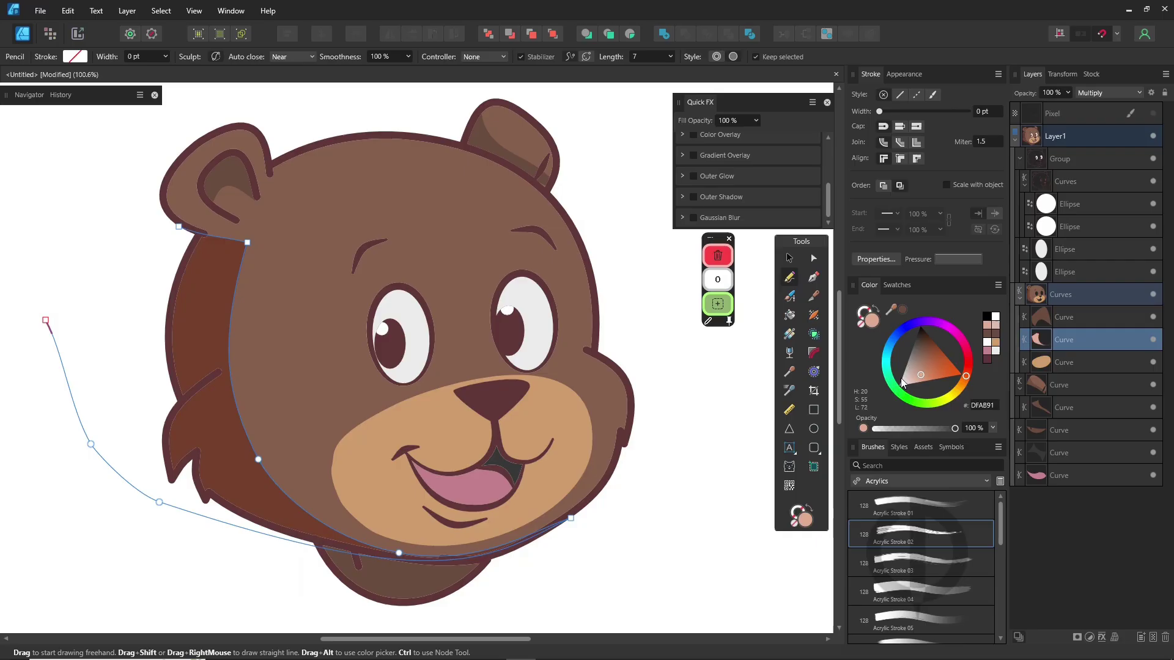
Copy the face shading's style onto the left inner-ear and right-ear shading shapes
{"action": "key", "text": "a"}
{"action": "left_click", "coordinate": [232, 181]}
{"action": "left_click", "coordinate": [219, 284]}
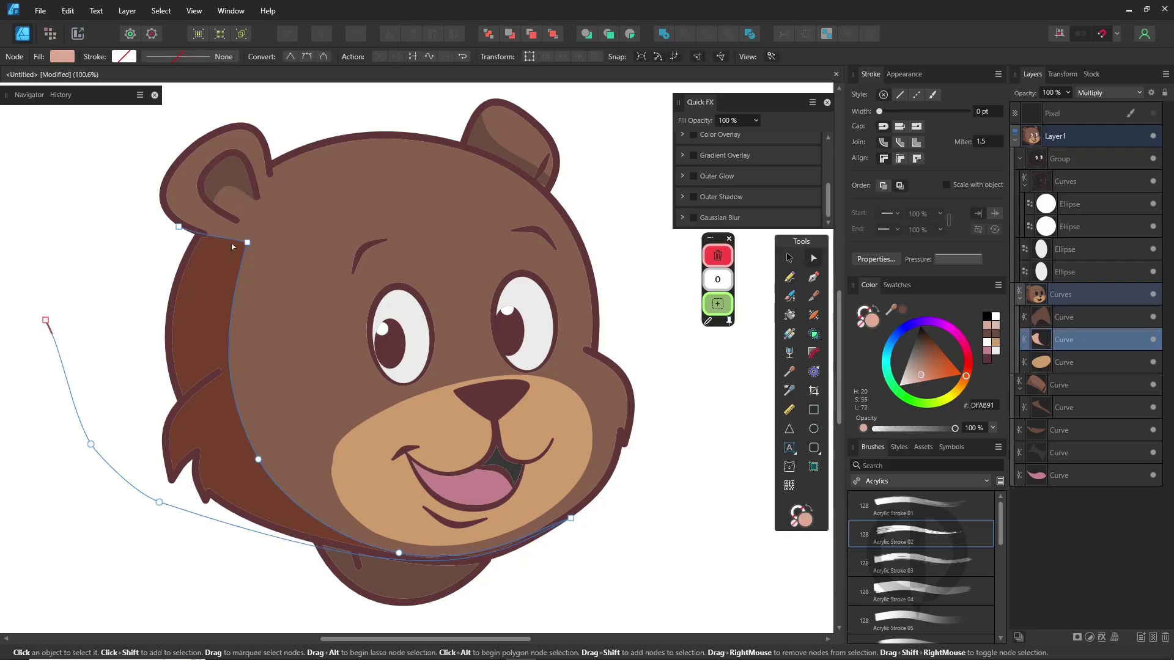
{"action": "left_click", "coordinate": [68, 10]}
{"action": "left_click", "coordinate": [80, 64]}
{"action": "left_click", "coordinate": [226, 181]}
{"action": "left_click", "coordinate": [69, 13]}
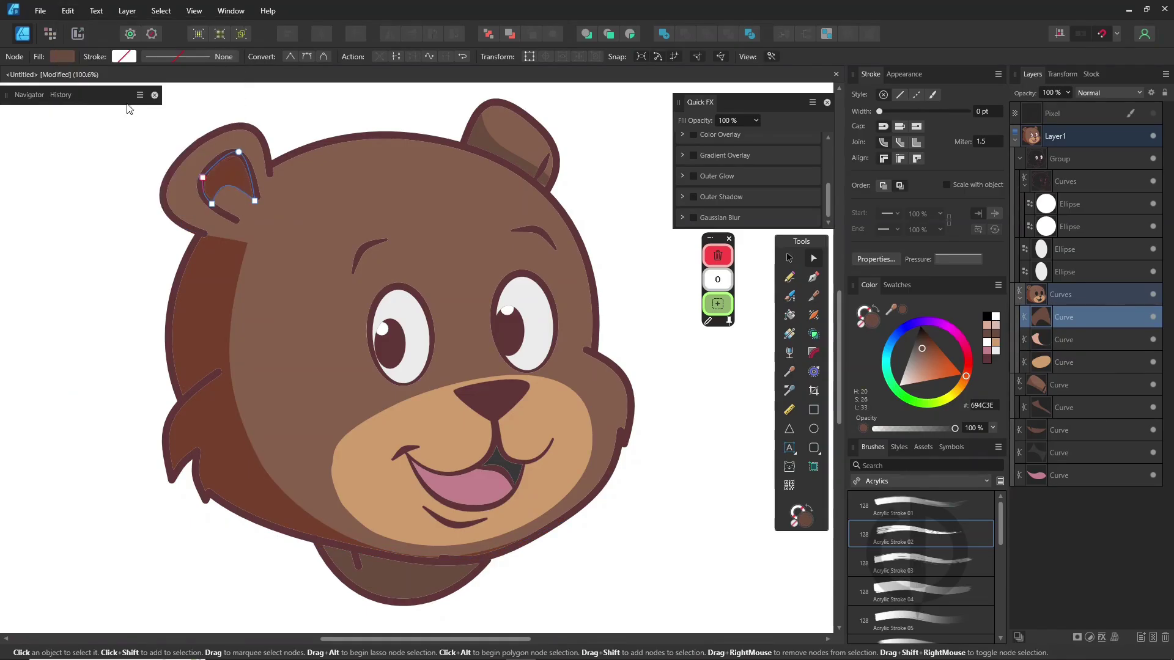
{"action": "left_click", "coordinate": [129, 101]}
{"action": "left_click", "coordinate": [491, 148]}
{"action": "left_click", "coordinate": [69, 12]}
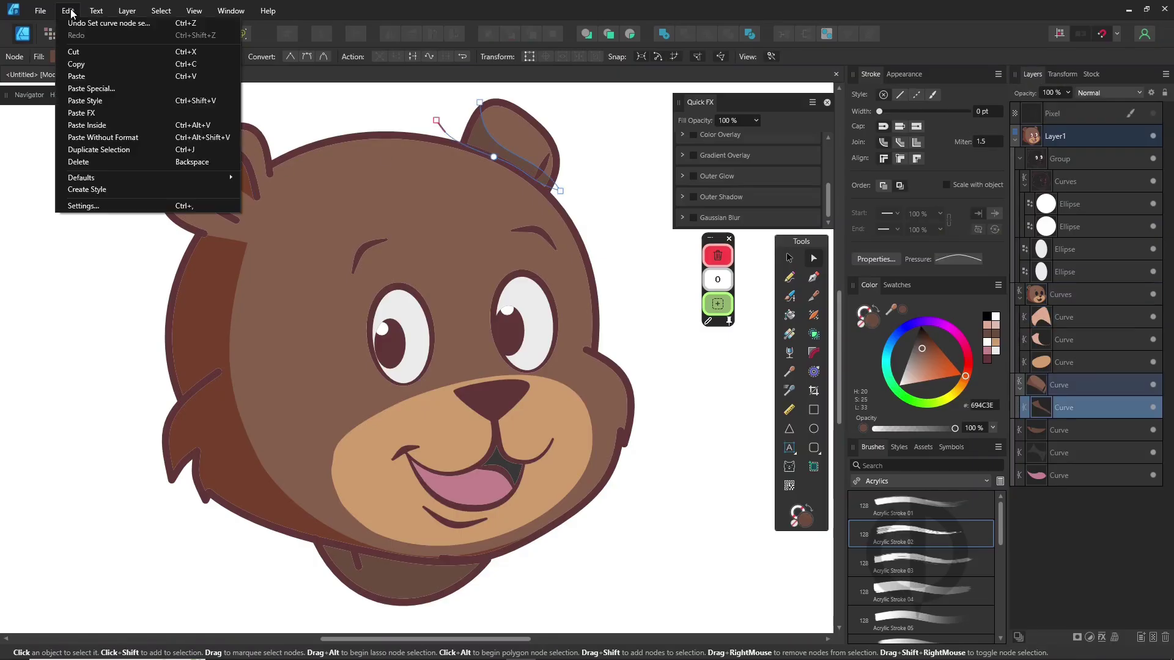
{"action": "left_click", "coordinate": [139, 98]}
Draw a closed Pencil shading shape inside the neck and paste the copied shading style onto it
{"action": "left_click", "coordinate": [355, 566]}
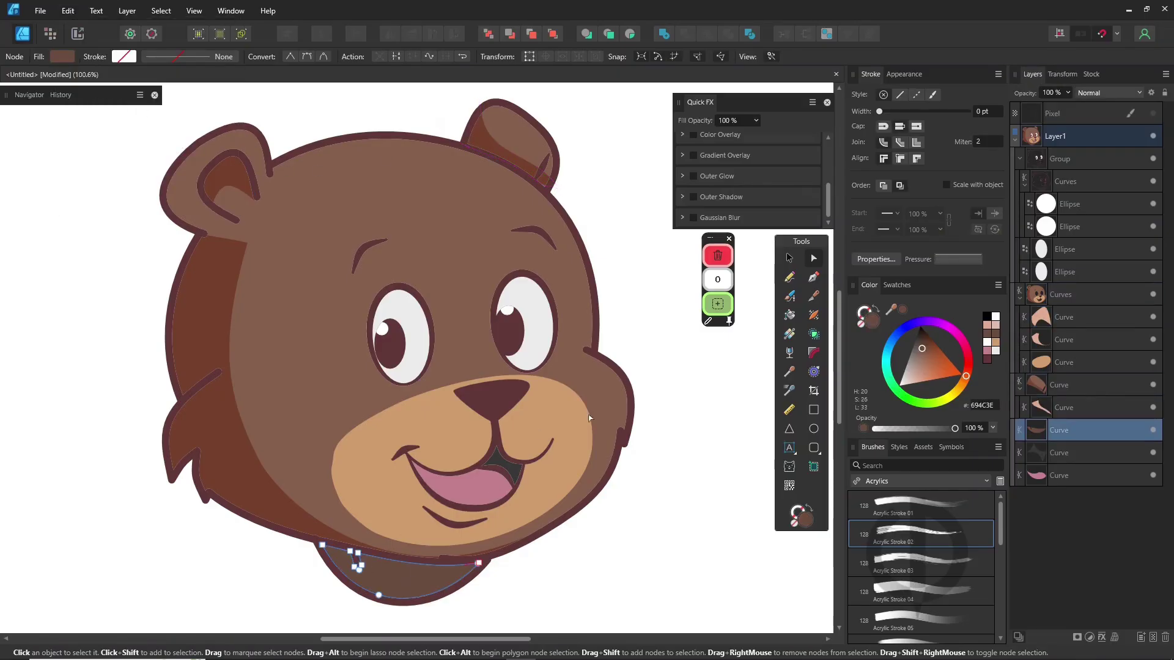
{"action": "key", "text": "n"}
{"action": "left_click_drag", "start_coordinate": [387, 587], "coordinate": [312, 533]}
{"action": "left_click", "coordinate": [68, 10]}
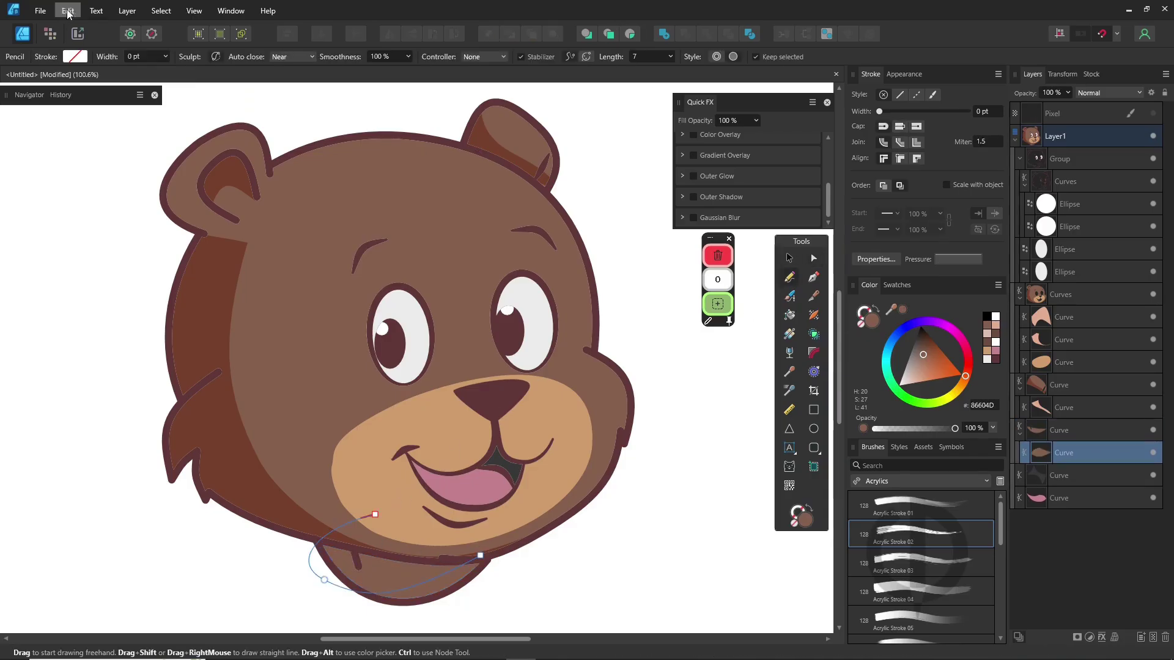
{"action": "left_click", "coordinate": [100, 98]}
Draw a closed Pencil shading shape on the muzzle along the mouth's upper line, with the copied shading style lightened to #E9D2C7
{"action": "key", "text": "v"}
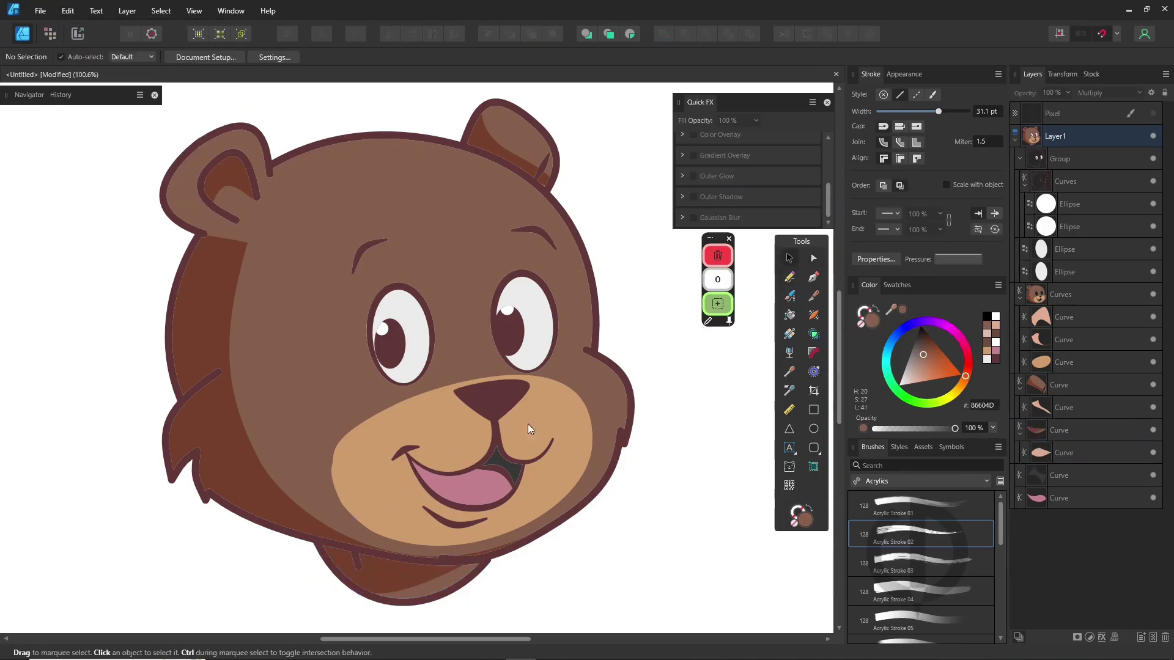
{"action": "left_click", "coordinate": [538, 419]}
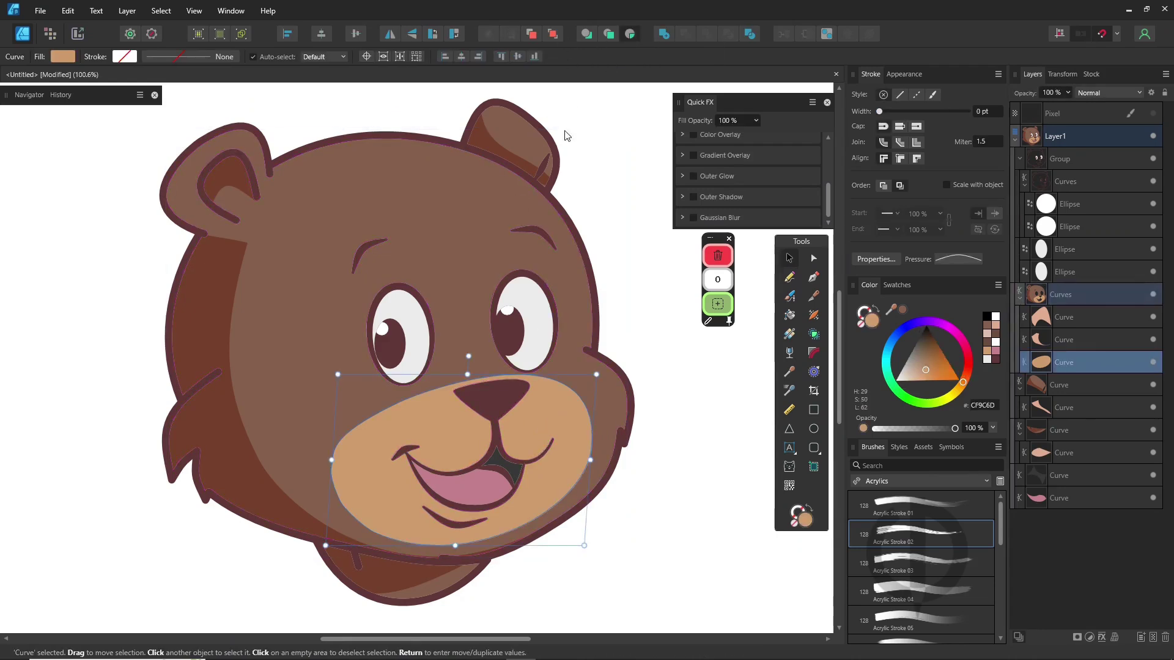
{"action": "left_click", "coordinate": [789, 277]}
{"action": "mouse_move", "coordinate": [405, 451]}
{"action": "left_mouse_down"}
{"action": "mouse_move", "coordinate": [554, 443]}
{"action": "mouse_move", "coordinate": [496, 443]}
{"action": "left_mouse_up"}
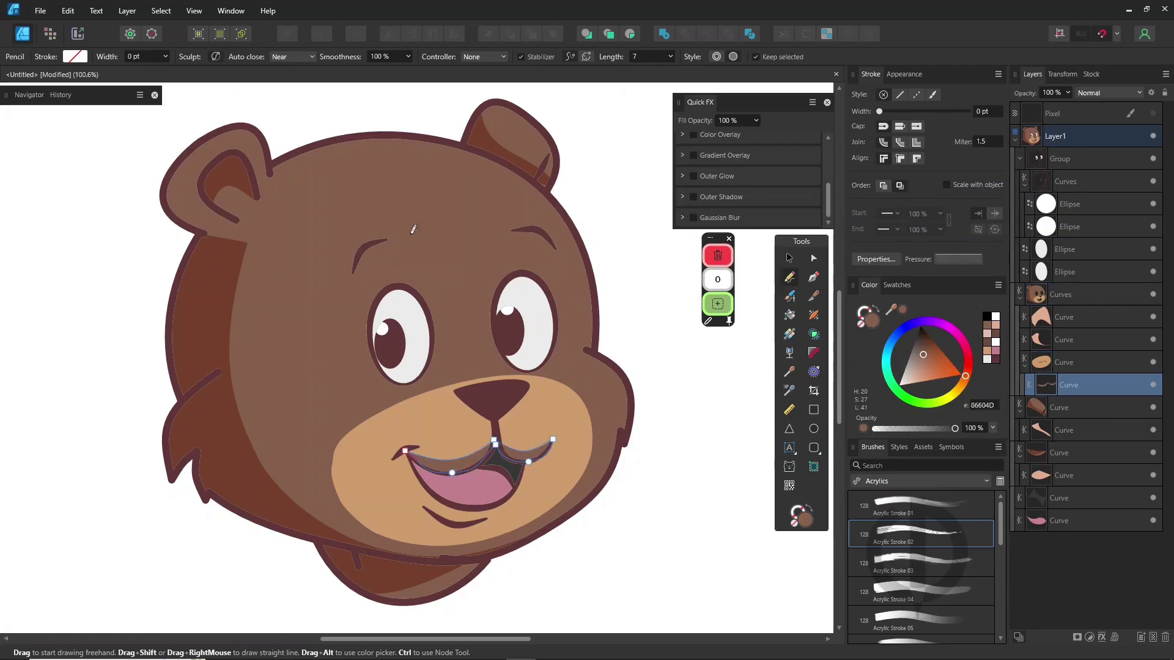
{"action": "left_click", "coordinate": [68, 11]}
{"action": "left_click", "coordinate": [97, 104]}
{"action": "left_click_drag", "start_coordinate": [917, 378], "coordinate": [909, 379]}
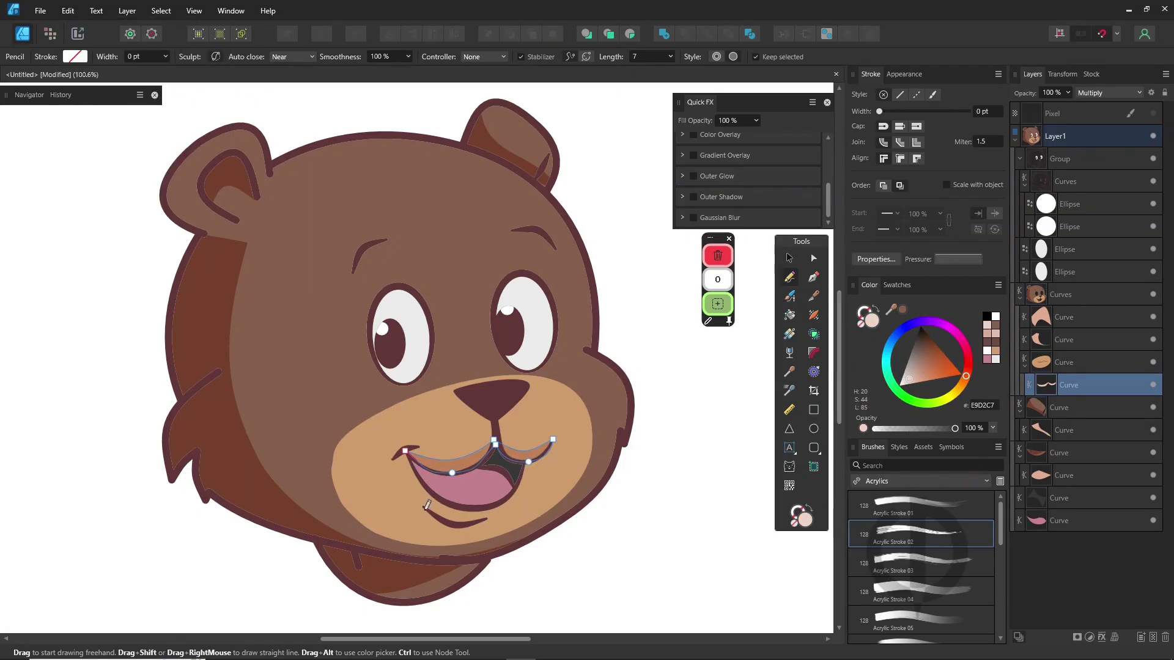
Draw a closed Pencil shading shape at the lower lip line and give it the style of the muzzle shading above the mouth
{"action": "left_click_drag", "start_coordinate": [424, 509], "coordinate": [475, 517]}
{"action": "left_click", "coordinate": [68, 11]}
{"action": "left_click", "coordinate": [86, 100]}
{"action": "left_click", "coordinate": [466, 469], "text": "ctrl"}
{"action": "left_click", "coordinate": [69, 11]}
{"action": "left_click", "coordinate": [85, 66]}
{"action": "left_click", "coordinate": [443, 528], "text": "ctrl"}
{"action": "left_click", "coordinate": [67, 10]}
{"action": "left_click", "coordinate": [88, 101]}
Draw closed Pencil shading shapes above both eyes inside the face and paste the muzzle shading's style onto them
{"action": "left_click", "coordinate": [205, 330], "text": "ctrl"}
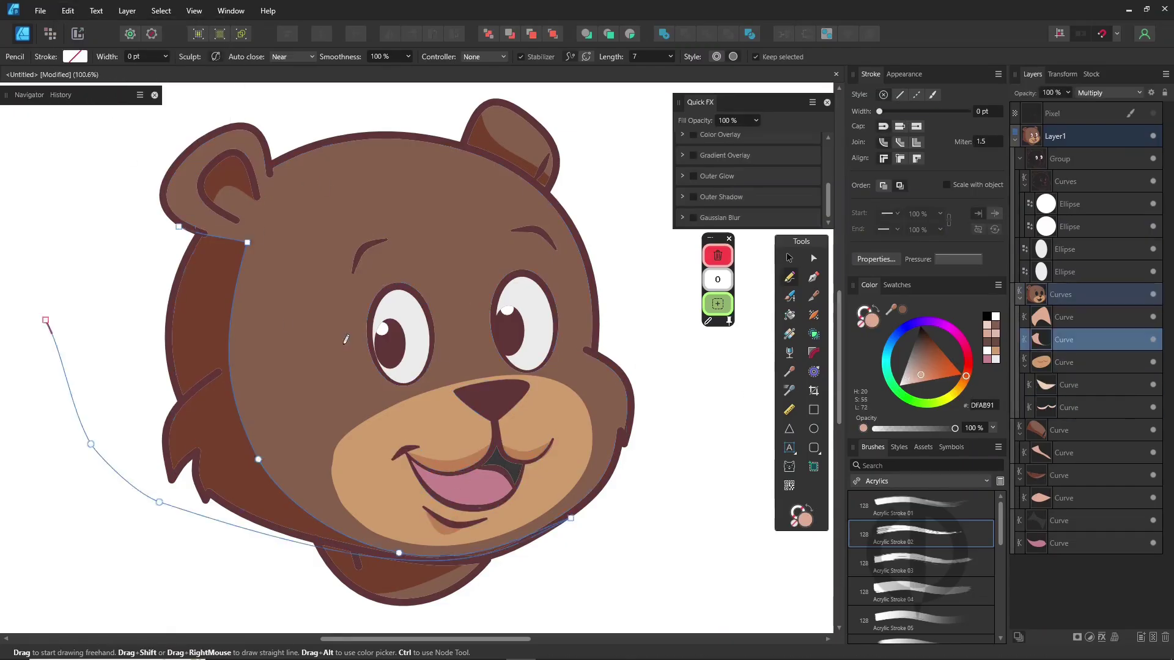
{"action": "left_click_drag", "start_coordinate": [368, 324], "coordinate": [414, 286]}
{"action": "left_click_drag", "start_coordinate": [493, 301], "coordinate": [555, 301]}
{"action": "left_click", "coordinate": [387, 281], "text": "ctrl+shift"}
{"action": "left_click", "coordinate": [68, 10]}
{"action": "left_click", "coordinate": [88, 101]}
Draw a small closed Pencil highlight on the nose and fill it with white
{"action": "left_click", "coordinate": [489, 394], "text": "ctrl"}
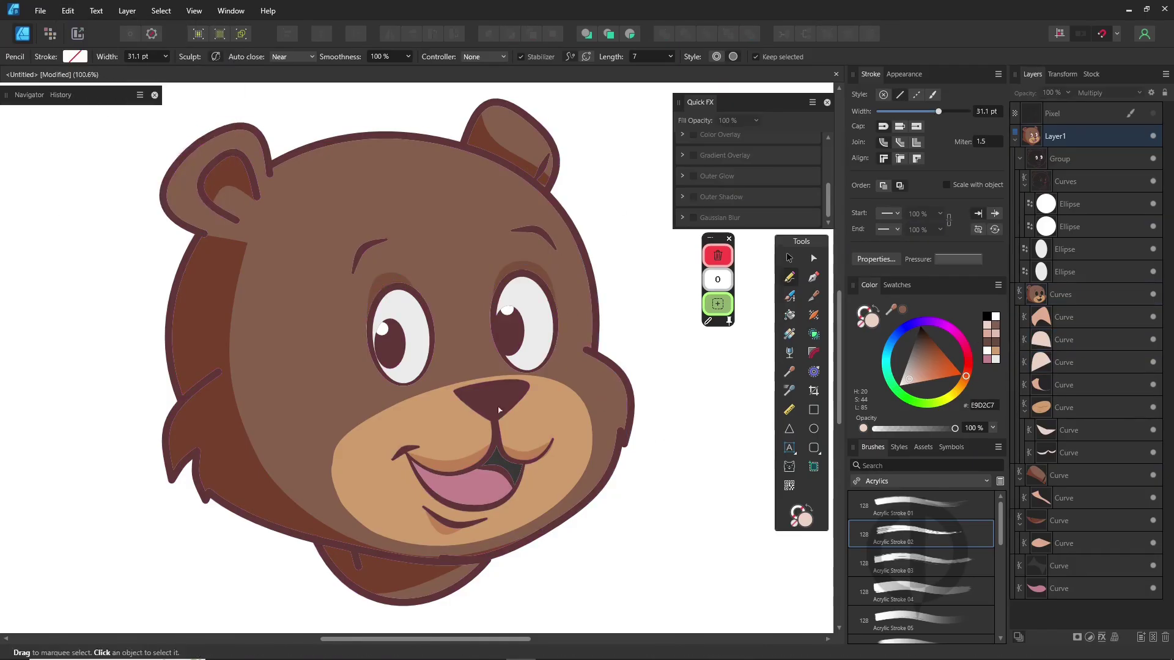
{"action": "mouse_move", "coordinate": [487, 390]}
{"action": "left_mouse_down"}
{"action": "mouse_move", "coordinate": [518, 388]}
{"action": "mouse_move", "coordinate": [488, 391]}
{"action": "left_mouse_up"}
{"action": "left_click", "coordinate": [899, 384]}
Draw a closed Pencil shading shape along the tongue's upper edge with a #C9C9C9 fill and the Multiply blend mode
{"action": "left_click", "coordinate": [472, 487], "text": "ctrl"}
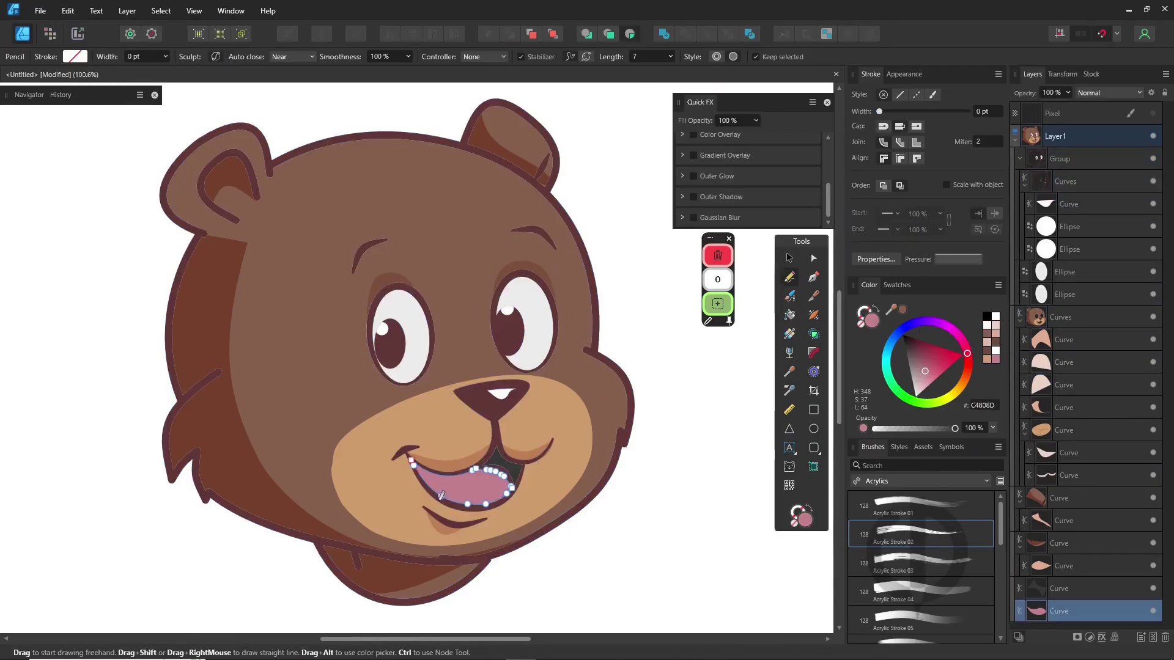
{"action": "left_click_drag", "start_coordinate": [420, 508], "coordinate": [315, 475]}
{"action": "left_click", "coordinate": [1120, 92]}
{"action": "left_click", "coordinate": [1122, 140]}
{"action": "key", "text": "ctrl+d"}
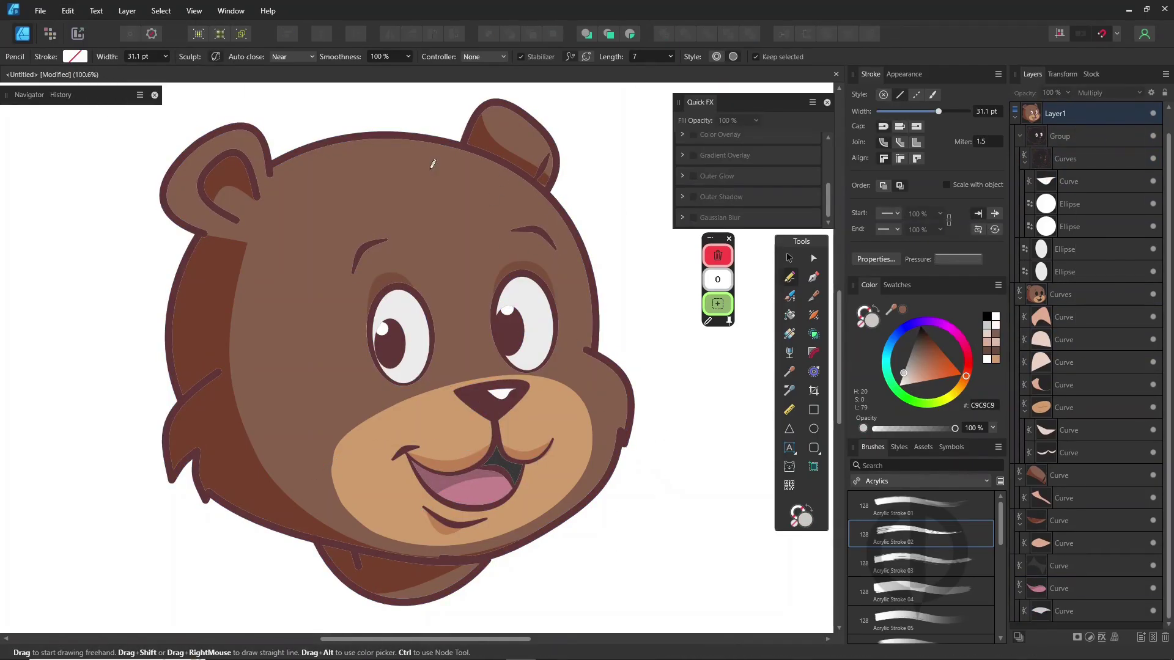
Draw a closed #C9C9C9 Pencil highlight inside the head's upper-right edge and set it to the Overlay blend mode
{"action": "left_click", "coordinate": [457, 206], "text": "ctrl"}
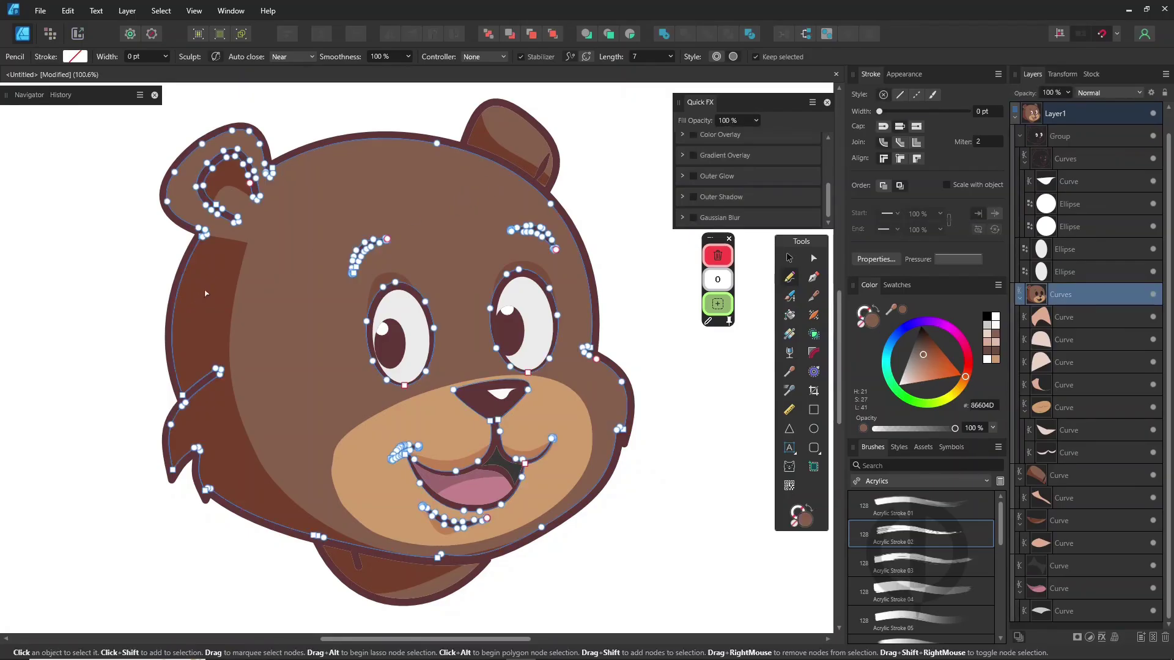
{"action": "left_click", "coordinate": [210, 292], "text": "ctrl"}
{"action": "mouse_move", "coordinate": [351, 134]}
{"action": "left_mouse_down"}
{"action": "mouse_move", "coordinate": [459, 165]}
{"action": "mouse_move", "coordinate": [556, 235]}
{"action": "mouse_move", "coordinate": [601, 302]}
{"action": "mouse_move", "coordinate": [300, 120]}
{"action": "left_mouse_up"}
{"action": "left_click_drag", "start_coordinate": [516, 205], "coordinate": [552, 214]}
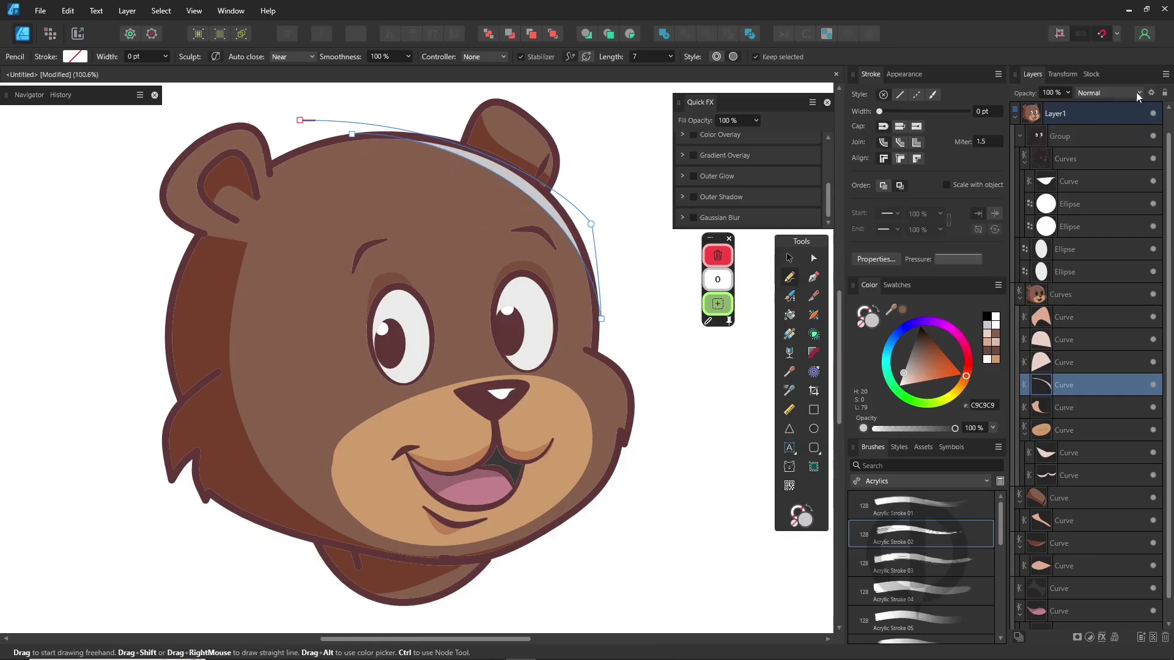
{"action": "left_click", "coordinate": [1106, 92]}
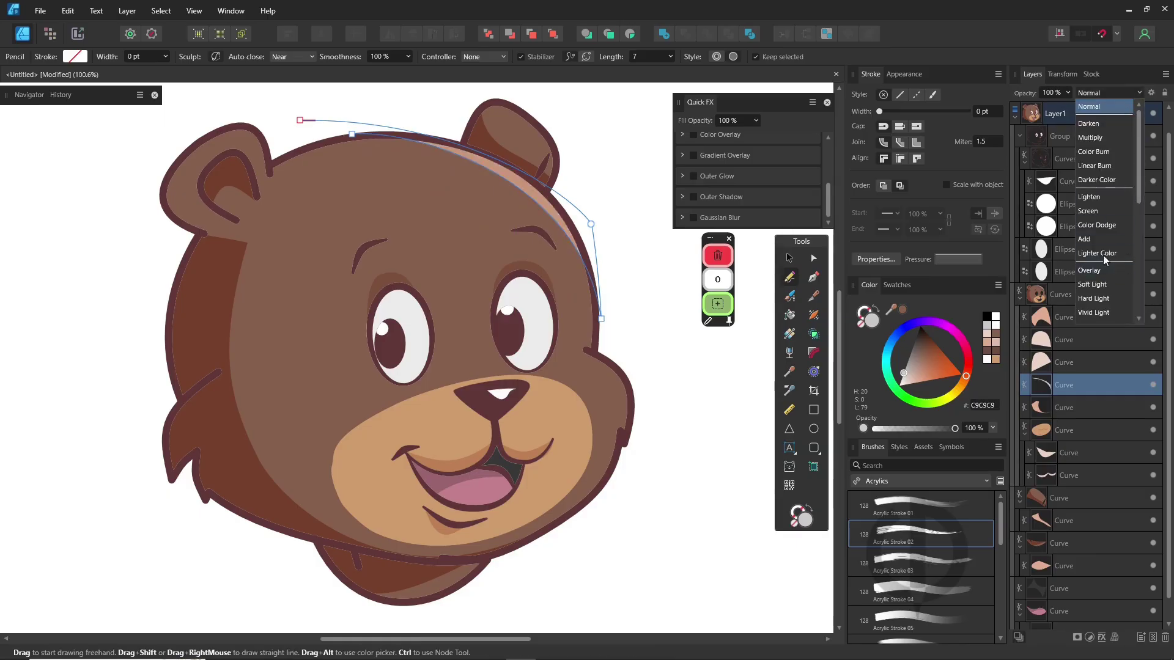
{"action": "left_click", "coordinate": [1106, 271]}
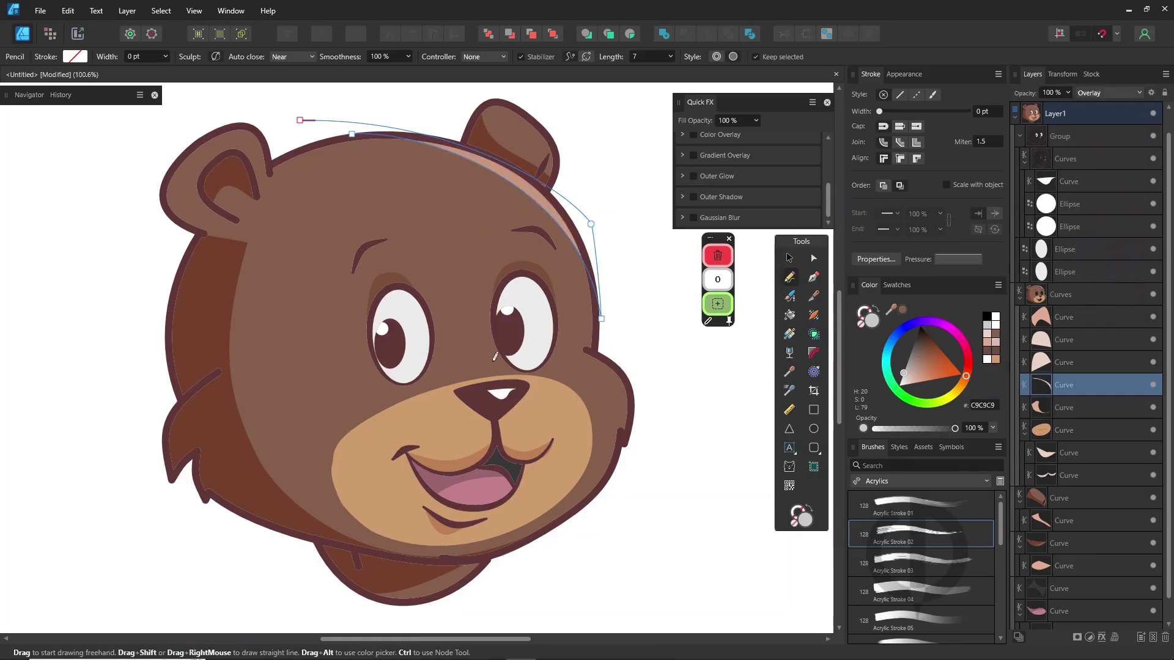
Draw a closed Pencil highlight on top of the right cheek and set it to the Overlay blend mode
{"action": "mouse_move", "coordinate": [552, 371]}
{"action": "left_mouse_down"}
{"action": "mouse_move", "coordinate": [617, 372]}
{"action": "mouse_move", "coordinate": [551, 370]}
{"action": "left_mouse_up"}
{"action": "left_click", "coordinate": [1133, 97]}
{"action": "left_click", "coordinate": [1101, 273]}
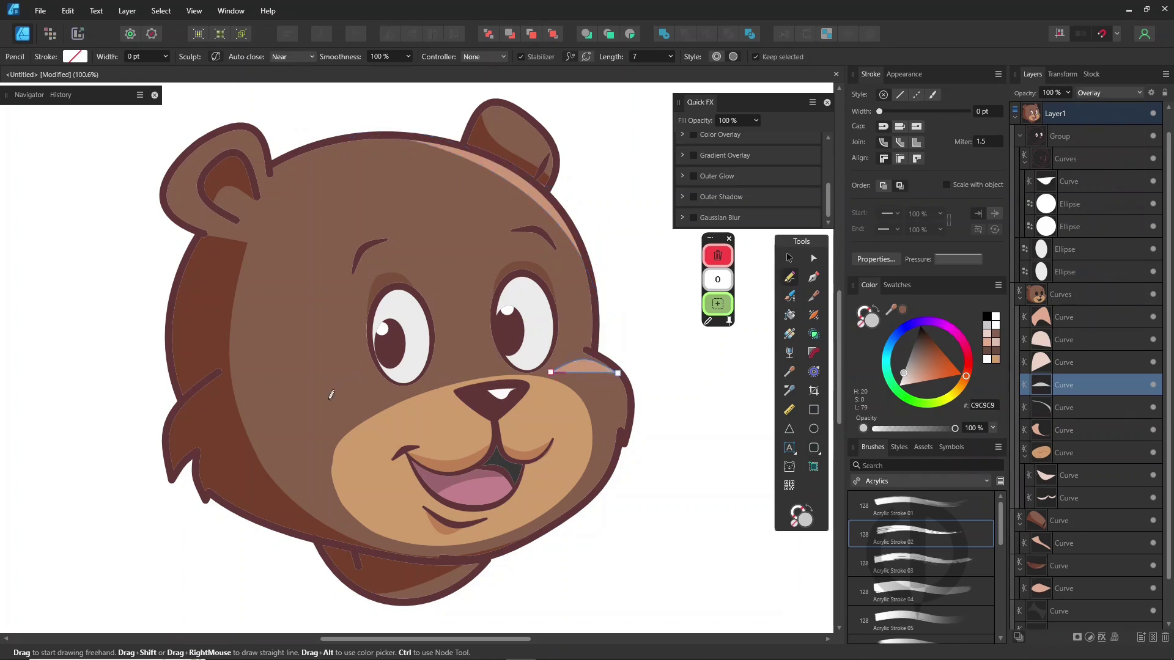
Draw a closed #C9C9C9 Pencil highlight on the left cheek, set it to the Overlay blend mode, and deselect it
{"action": "mouse_move", "coordinate": [322, 400]}
{"action": "left_mouse_down"}
{"action": "mouse_move", "coordinate": [387, 405]}
{"action": "mouse_move", "coordinate": [313, 409]}
{"action": "left_mouse_up"}
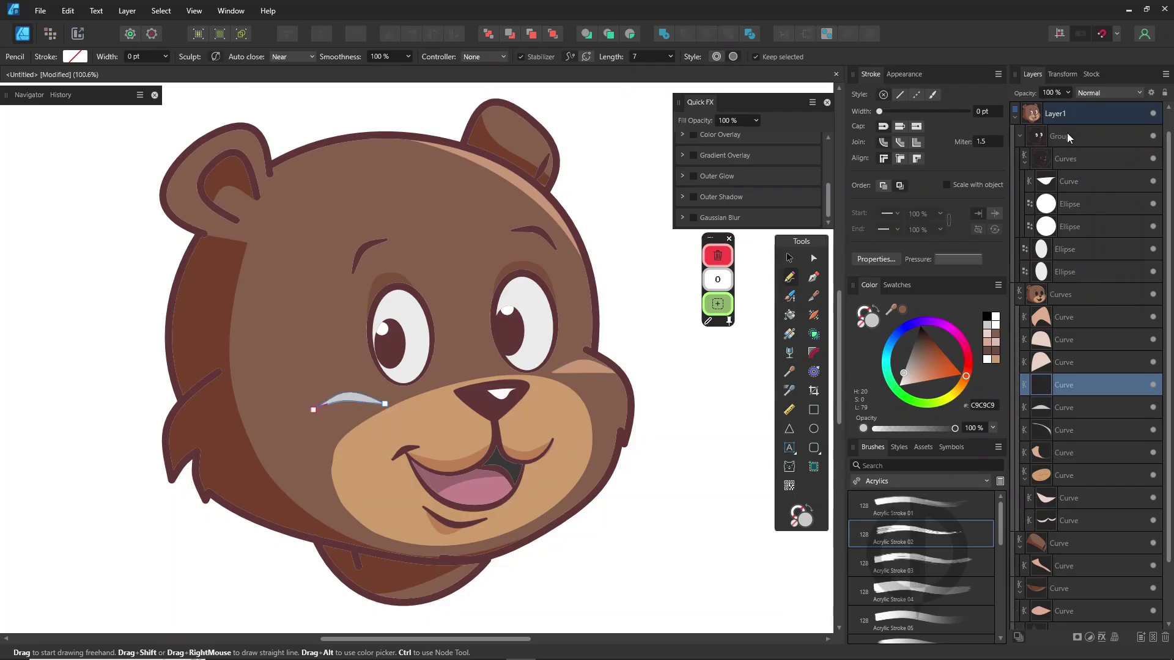
{"action": "left_click", "coordinate": [1117, 97]}
{"action": "left_click", "coordinate": [1097, 277]}
{"action": "key", "text": "ctrl+d"}
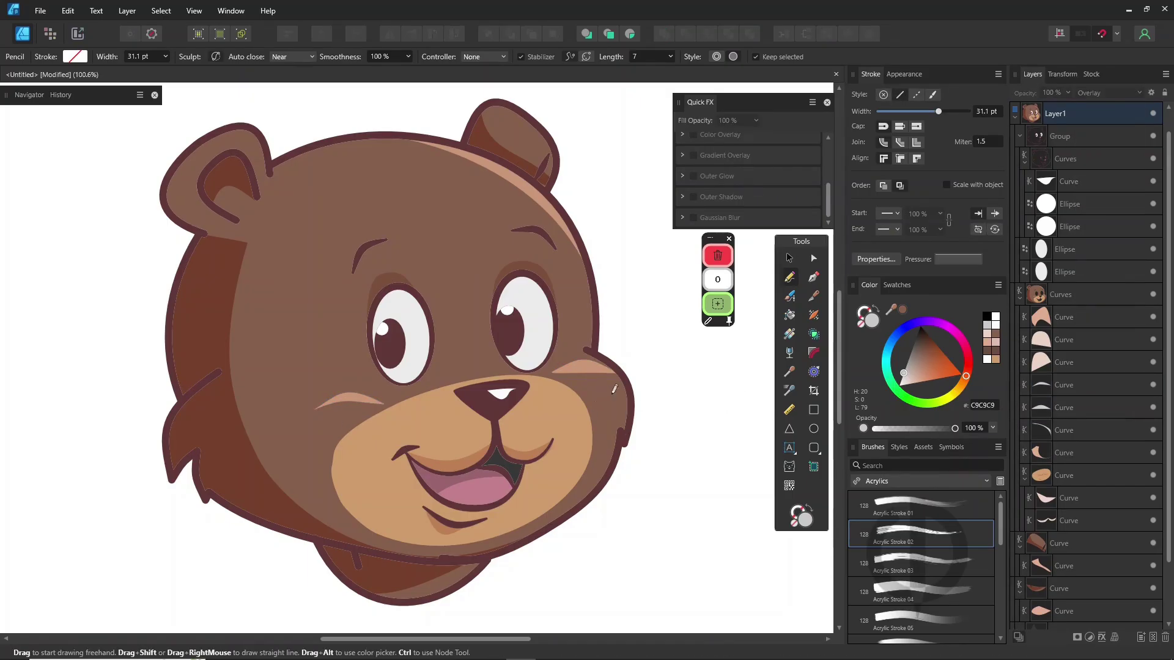
Try a blue #4D6A86 fill on the head and a neutral #C9C9C9 fill on its large side shading shape
{"action": "left_click", "coordinate": [1064, 294]}
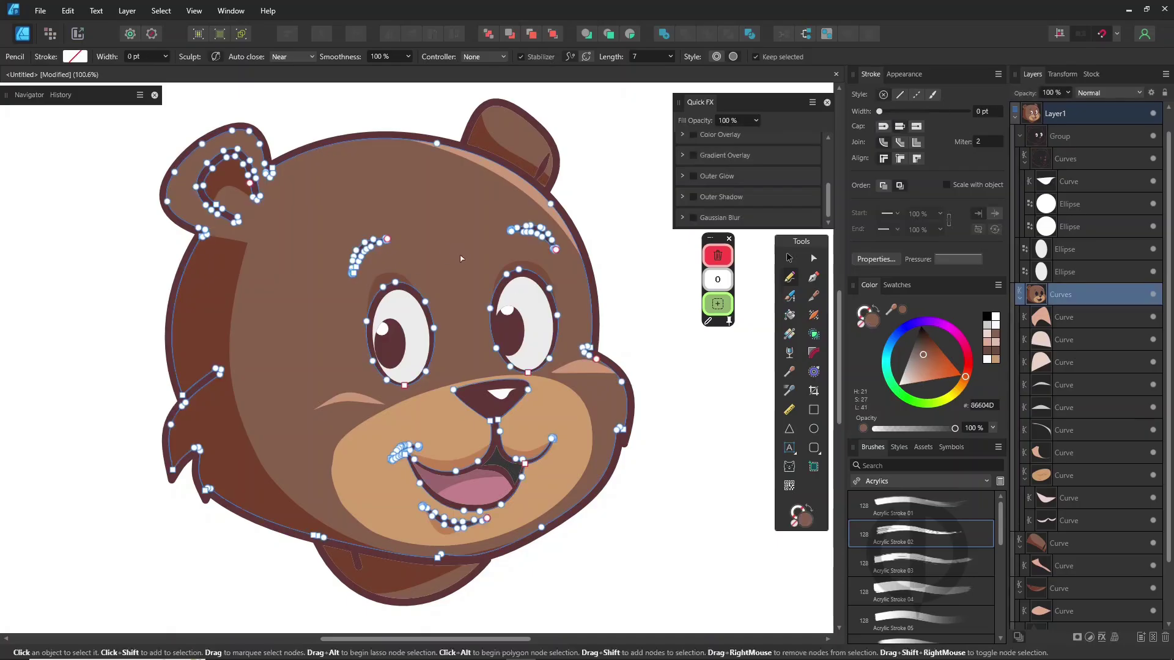
{"action": "left_click", "coordinate": [888, 344]}
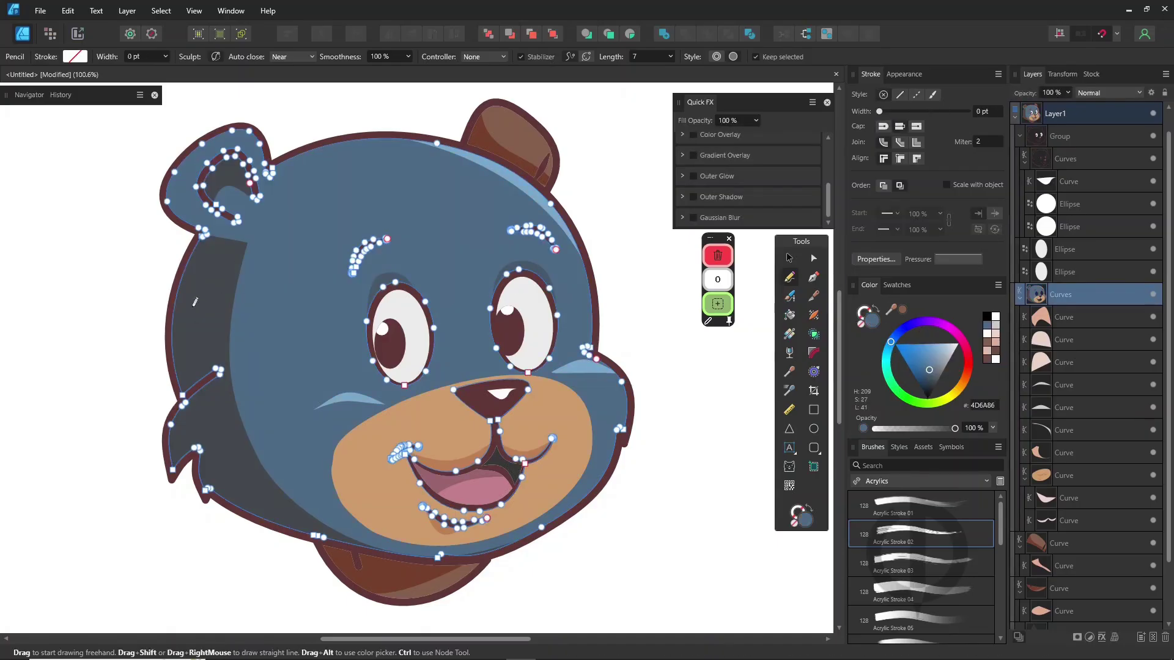
{"action": "left_click", "coordinate": [233, 307], "text": "ctrl"}
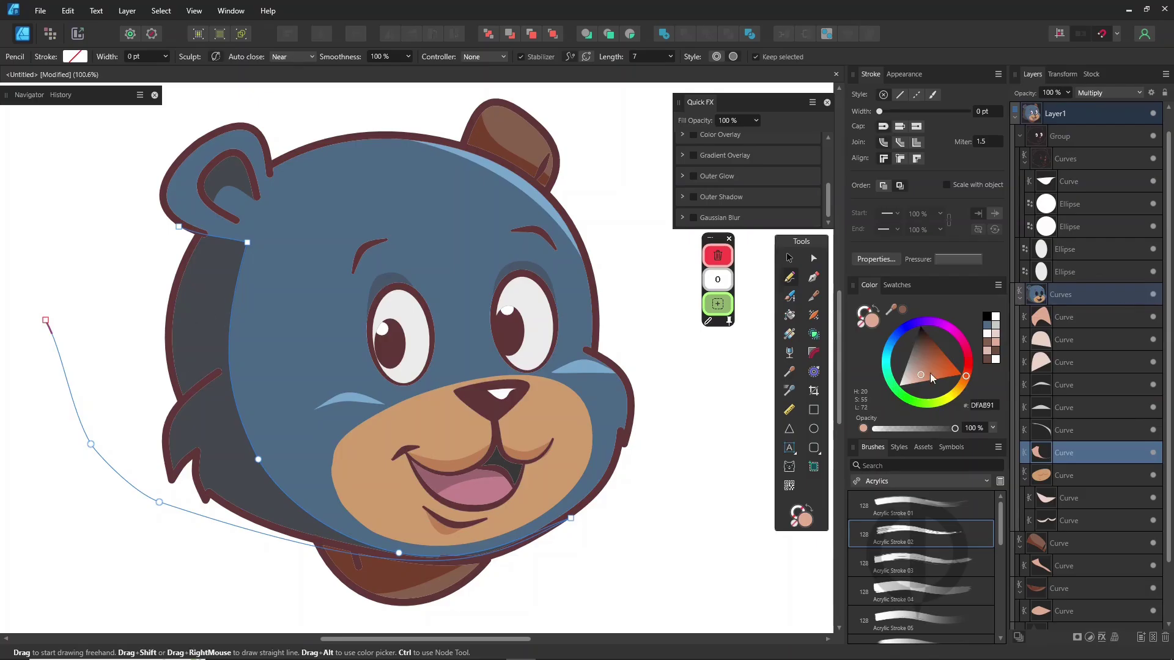
{"action": "left_click", "coordinate": [903, 373]}
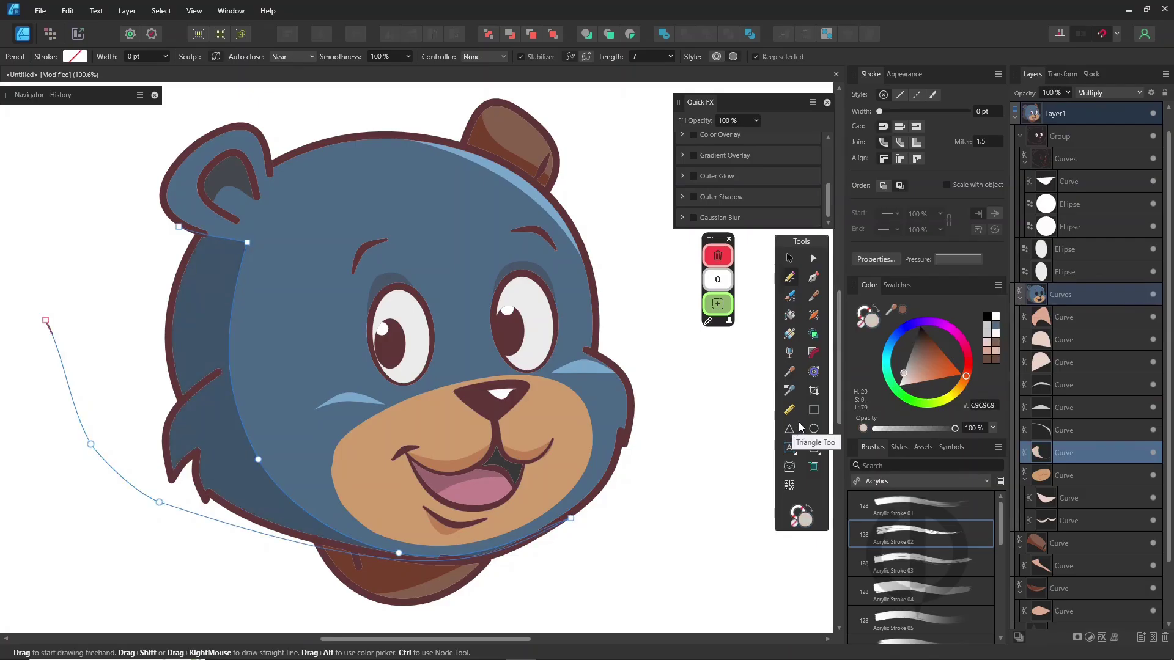
Try a purple #554D86 fill on the head, and undo all the recent head and shading color changes
{"action": "left_click", "coordinate": [1064, 295]}
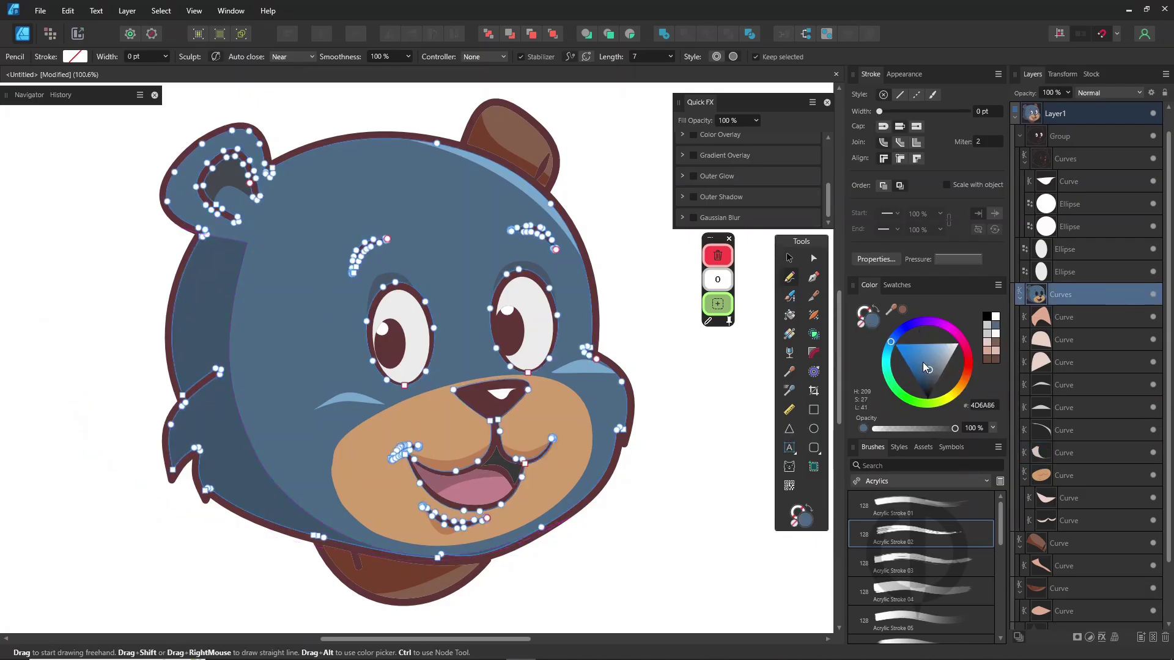
{"action": "left_click", "coordinate": [983, 348]}
{"action": "mouse_move", "coordinate": [971, 350]}
{"action": "left_mouse_down"}
{"action": "mouse_move", "coordinate": [970, 412]}
{"action": "mouse_move", "coordinate": [905, 401]}
{"action": "mouse_move", "coordinate": [884, 367]}
{"action": "mouse_move", "coordinate": [915, 325]}
{"action": "left_mouse_up"}
{"action": "key", "text": "ctrl+z"}
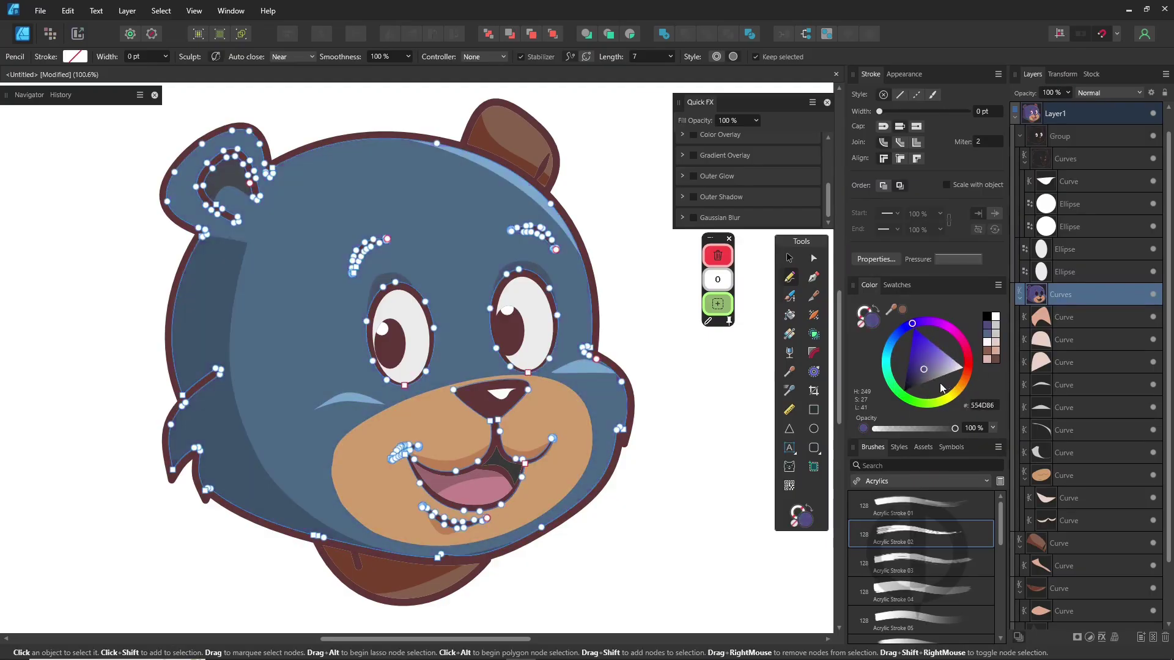
{"action": "key", "text": "ctrl+z"}
{"action": "key", "text": "ctrl+z"}
{"action": "key", "text": "ctrl+z"}
{"action": "key", "text": "ctrl+z"}
{"action": "key", "text": "ctrl+z"}
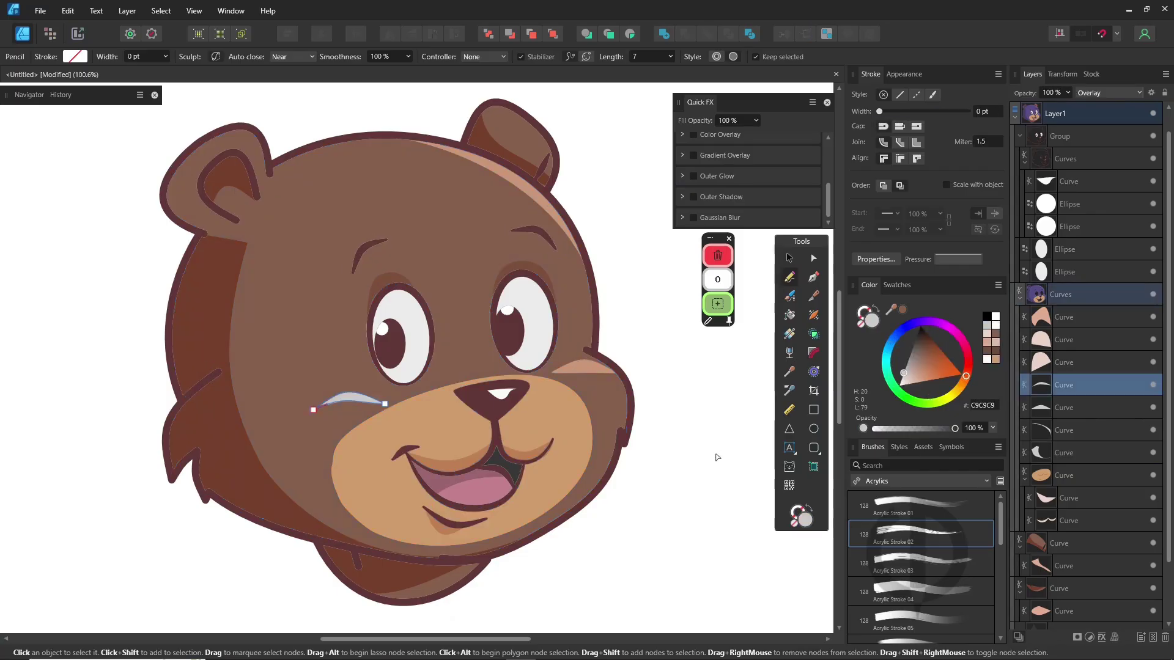
{"action": "left_click", "coordinate": [68, 11]}
{"action": "left_click", "coordinate": [89, 28]}
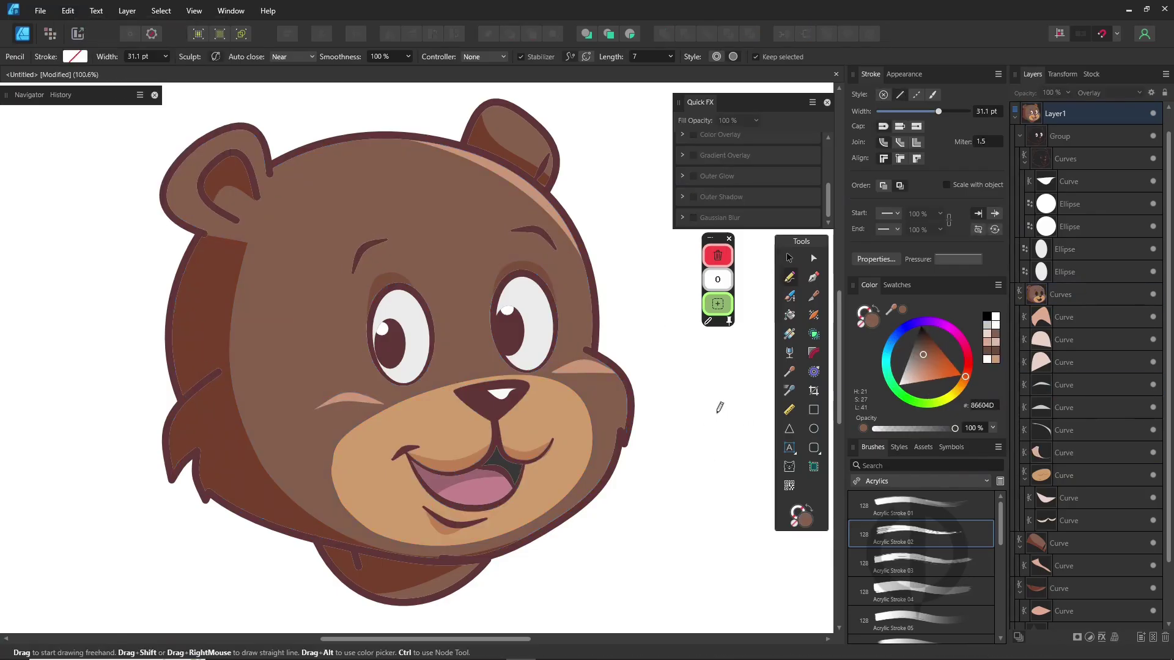
Draw an unfilled circle on the blank canvas beside the bear with a 3.1 pt #86604D stroke
{"action": "key", "text": "h"}
{"action": "scroll", "coordinate": [642, 357], "scroll_direction": "down", "scroll_amount": 2}
{"action": "left_click_drag", "start_coordinate": [639, 354], "coordinate": [484, 356]}
{"action": "key", "text": "m"}
{"action": "left_click_drag", "start_coordinate": [485, 308], "coordinate": [604, 188]}
{"action": "left_click", "coordinate": [876, 310]}
{"action": "left_click_drag", "start_coordinate": [942, 116], "coordinate": [903, 117]}
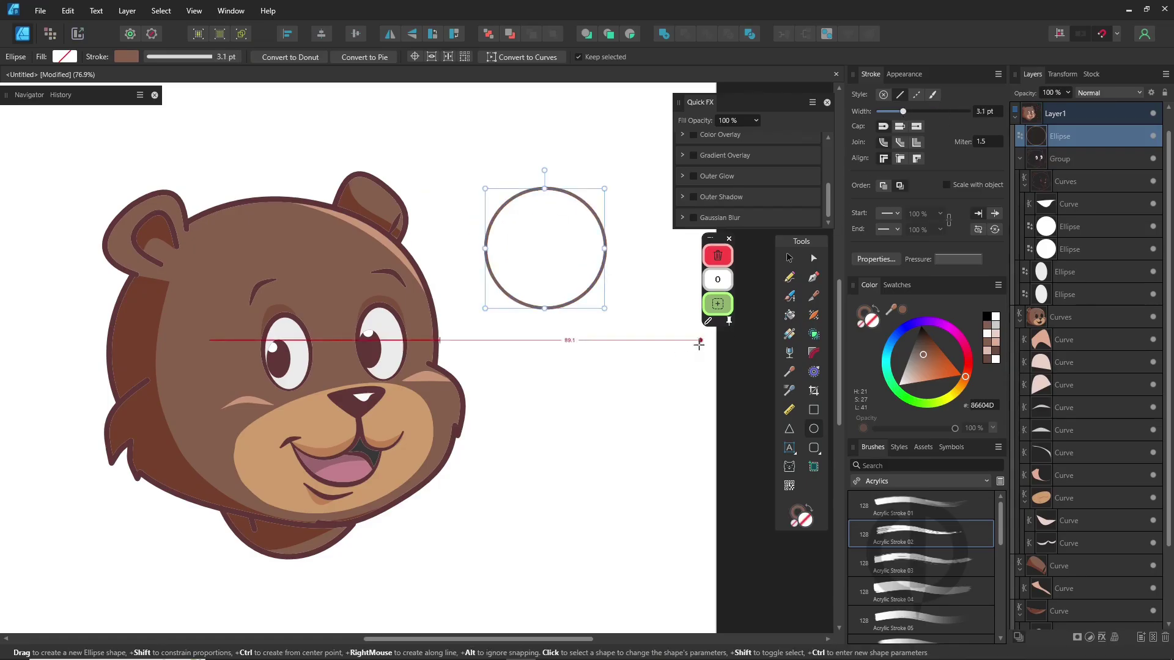
Try filling the circle with pink #C460AE using Vector Flood Fill, and undo the fill
{"action": "left_click", "coordinate": [791, 316]}
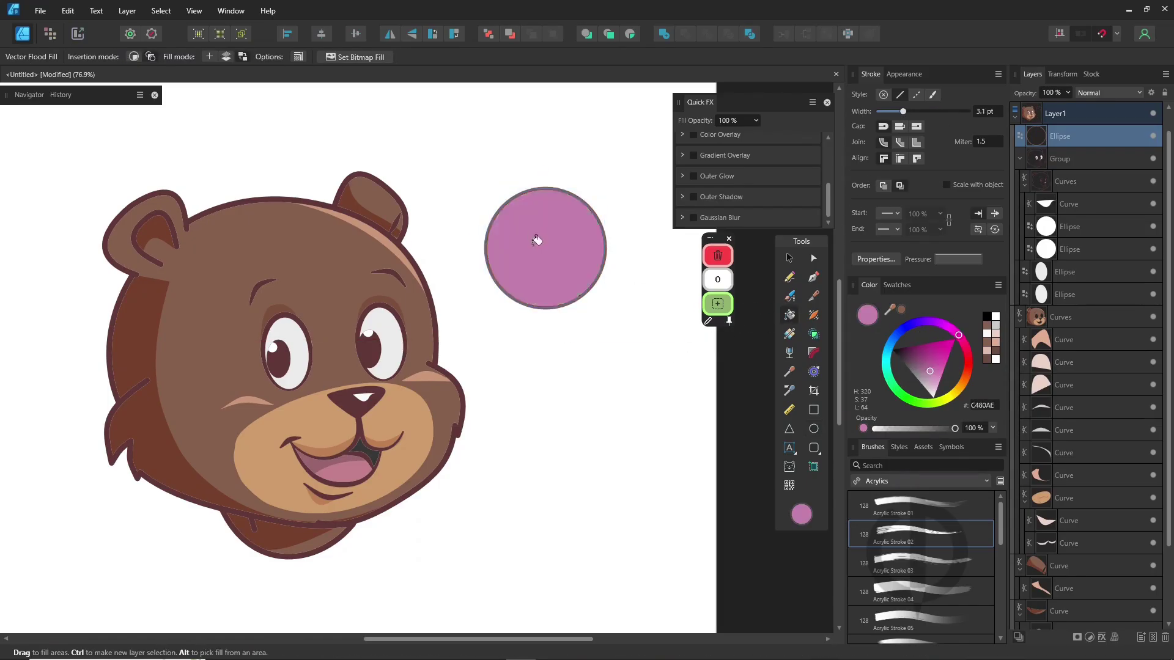
{"action": "left_click", "coordinate": [577, 248]}
{"action": "key", "text": "ctrl+z"}
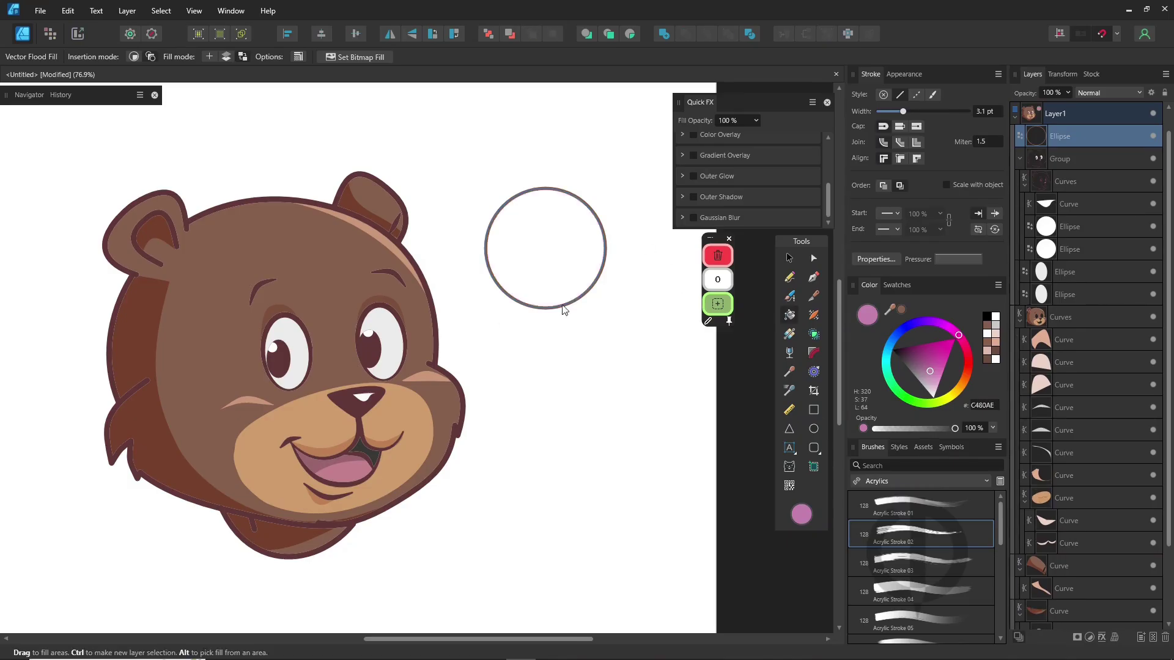
{"action": "left_click", "coordinate": [591, 281]}
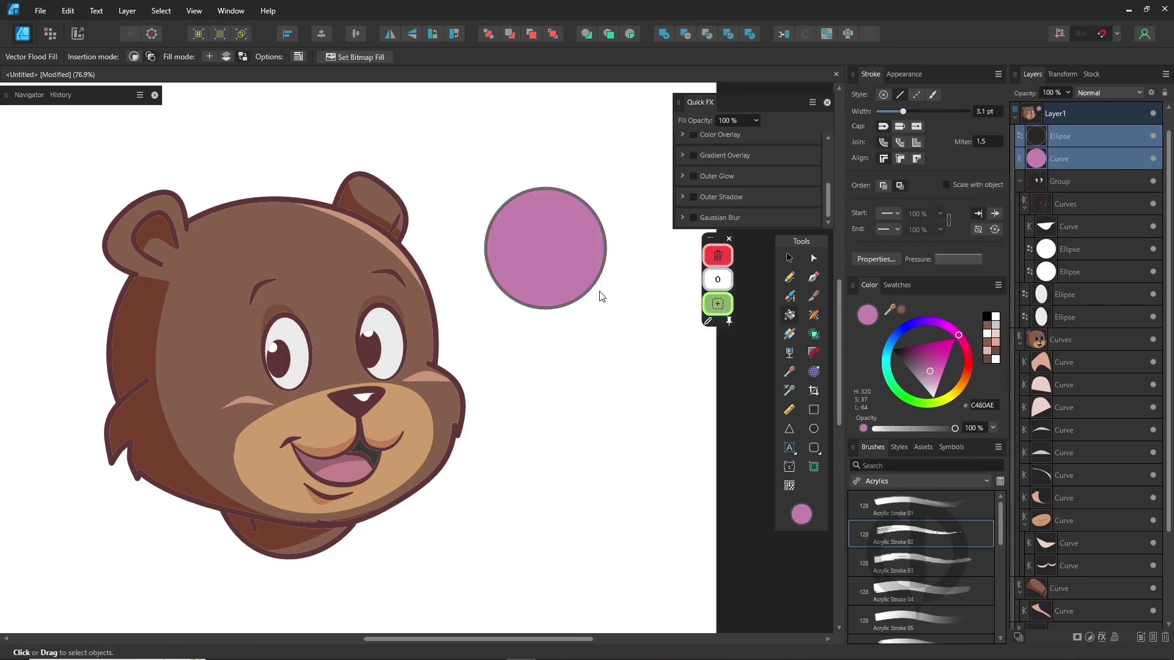
{"action": "key", "text": "ctrl+z"}
Scribble over the circle's interior with the Acrylic Stroke 02 vector brush, and delete the brush strokes
{"action": "left_click", "coordinate": [789, 296]}
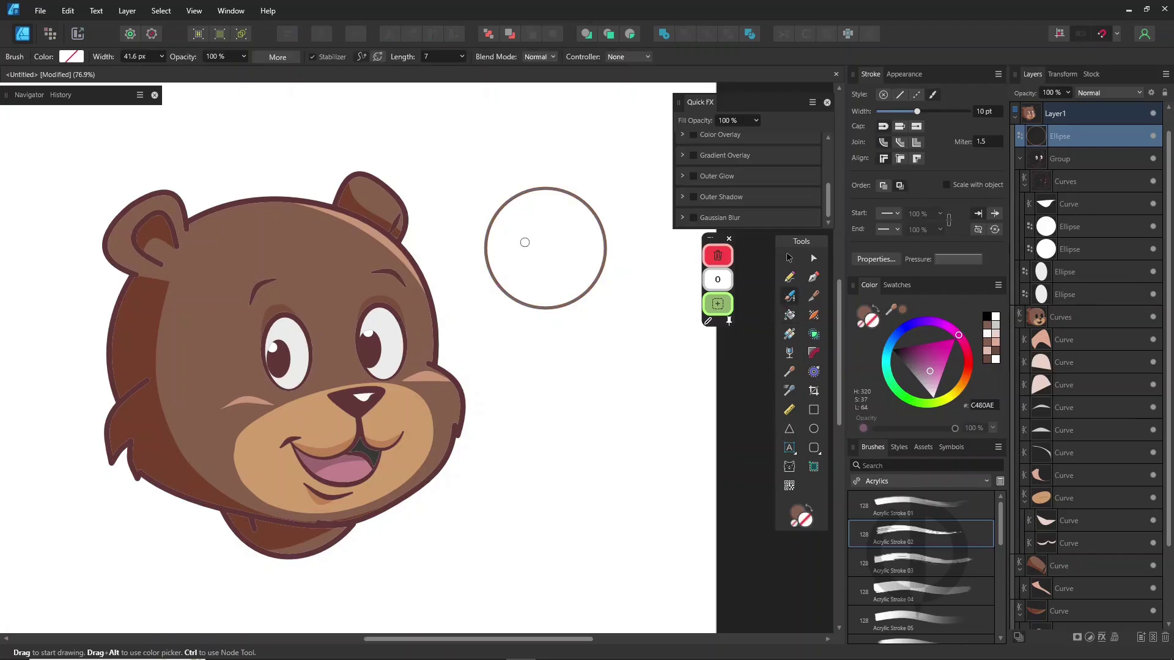
{"action": "scroll", "coordinate": [510, 283], "scroll_direction": "up", "scroll_amount": 3}
{"action": "mouse_move", "coordinate": [537, 162]}
{"action": "left_mouse_down"}
{"action": "mouse_move", "coordinate": [488, 191]}
{"action": "mouse_move", "coordinate": [505, 165]}
{"action": "mouse_move", "coordinate": [487, 209]}
{"action": "mouse_move", "coordinate": [545, 191]}
{"action": "left_mouse_up"}
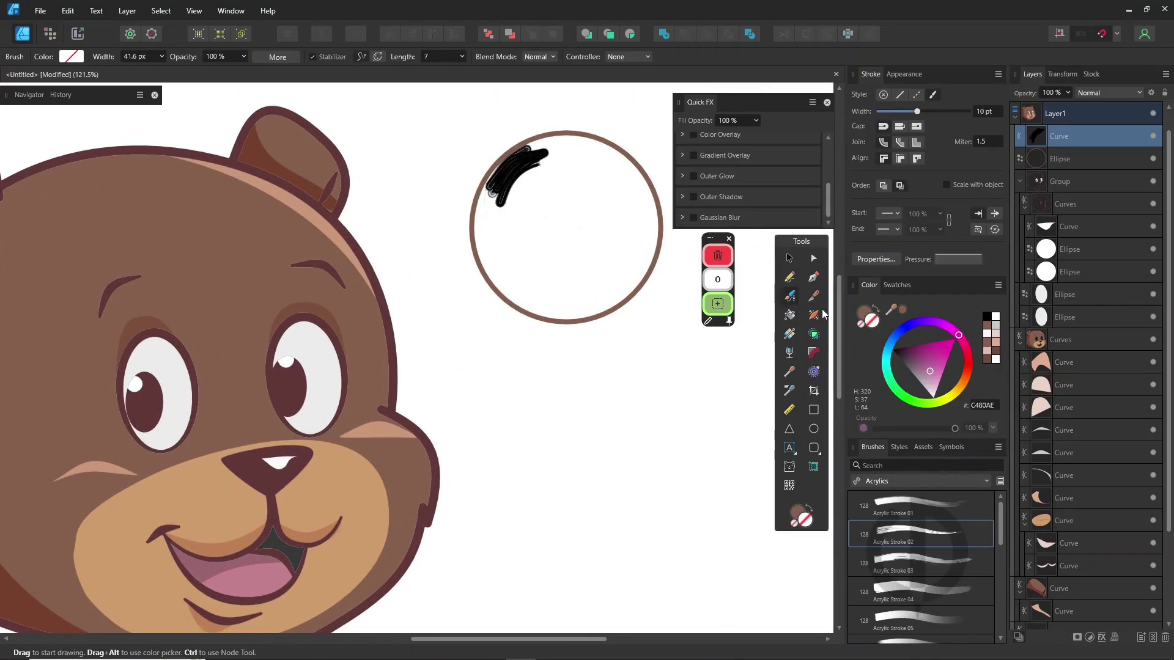
{"action": "left_click_drag", "start_coordinate": [555, 259], "coordinate": [622, 245]}
{"action": "mouse_move", "coordinate": [521, 195]}
{"action": "left_mouse_down"}
{"action": "mouse_move", "coordinate": [560, 230]}
{"action": "mouse_move", "coordinate": [489, 239]}
{"action": "mouse_move", "coordinate": [537, 190]}
{"action": "mouse_move", "coordinate": [568, 256]}
{"action": "mouse_move", "coordinate": [680, 263]}
{"action": "mouse_move", "coordinate": [556, 205]}
{"action": "mouse_move", "coordinate": [563, 263]}
{"action": "left_mouse_up"}
{"action": "left_click", "coordinate": [1085, 208], "text": "shift"}
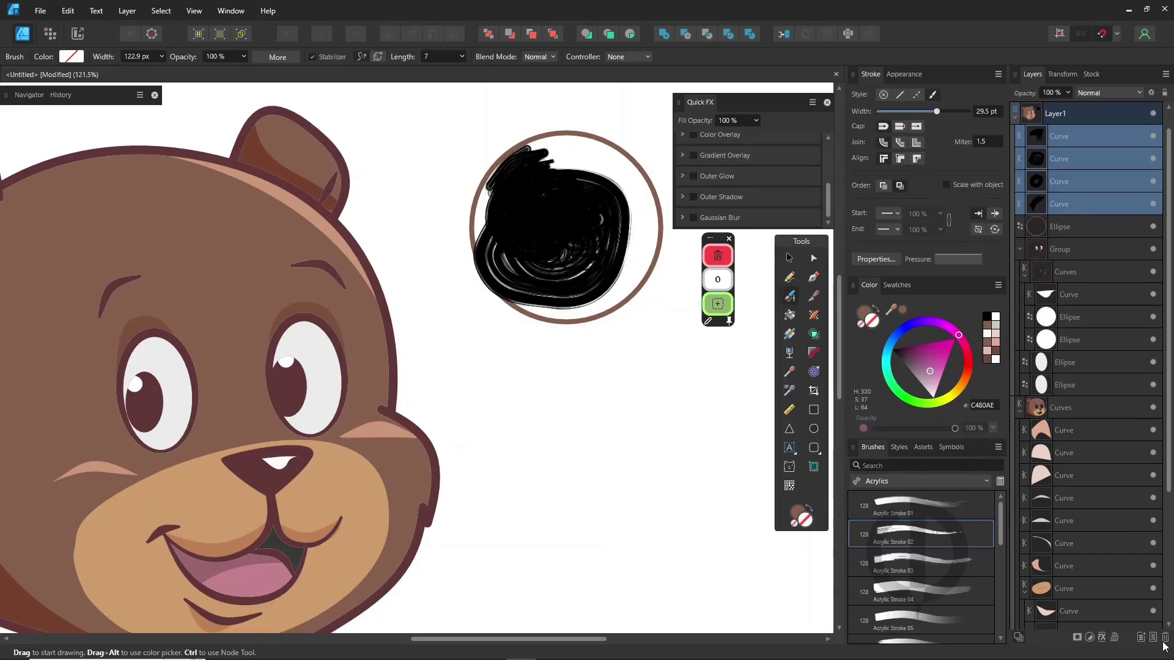
{"action": "key", "text": "Delete"}
Cover the circle's interior with overlapping 23.8 pt Pencil strokes in purple #864D72
{"action": "left_click", "coordinate": [789, 277]}
{"action": "left_click", "coordinate": [863, 313]}
{"action": "left_click", "coordinate": [959, 335]}
{"action": "left_click", "coordinate": [943, 350]}
{"action": "key", "text": "ctrl+z"}
{"action": "left_click", "coordinate": [621, 268], "text": "ctrl"}
{"action": "mouse_move", "coordinate": [559, 207]}
{"action": "left_mouse_down"}
{"action": "mouse_move", "coordinate": [550, 231]}
{"action": "mouse_move", "coordinate": [528, 164]}
{"action": "mouse_move", "coordinate": [645, 171]}
{"action": "mouse_move", "coordinate": [651, 220]}
{"action": "mouse_move", "coordinate": [597, 257]}
{"action": "mouse_move", "coordinate": [550, 232]}
{"action": "left_mouse_up"}
Expand the purple Pencil strokes and merge them into one shape with Add
{"action": "left_click", "coordinate": [1083, 188], "text": "shift"}
{"action": "left_click", "coordinate": [128, 11]}
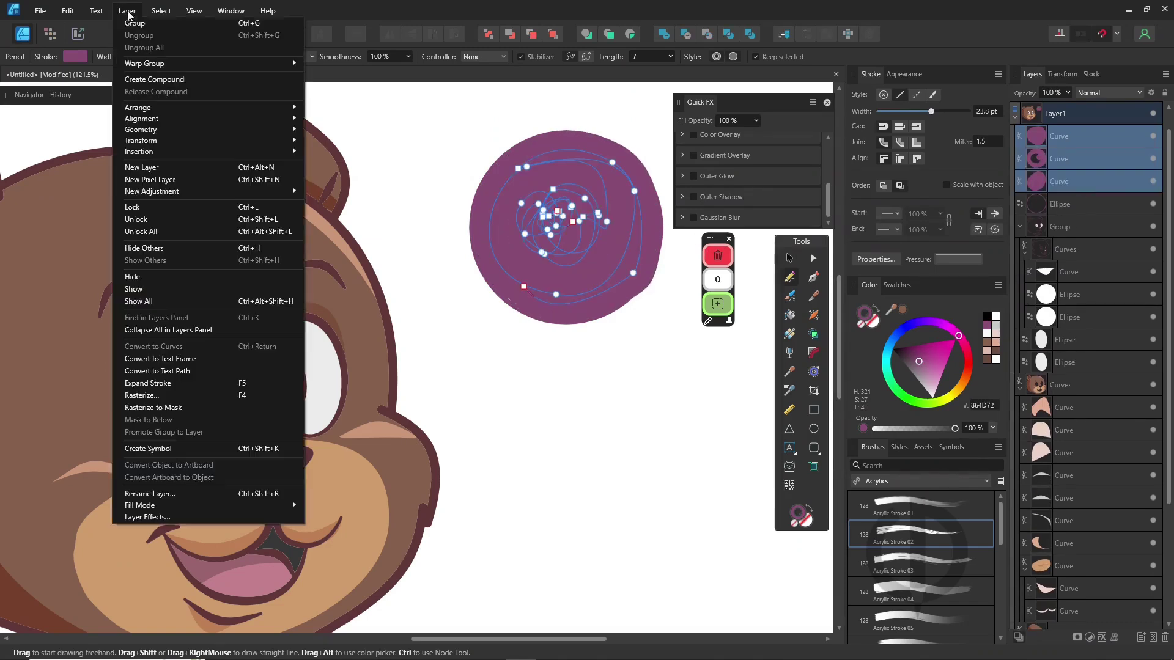
{"action": "left_click", "coordinate": [167, 385]}
{"action": "left_click", "coordinate": [666, 35]}
Place the circle above the merged purple shape and recolor its outline black
{"action": "left_click_drag", "start_coordinate": [1072, 160], "coordinate": [1070, 147]}
{"action": "left_click", "coordinate": [987, 317]}
Try tidying the purple shape's edge along the circle outline by hand, and delete the shape
{"action": "left_click", "coordinate": [634, 262], "text": "ctrl"}
{"action": "left_click_drag", "start_coordinate": [668, 263], "coordinate": [636, 300]}
{"action": "left_click_drag", "start_coordinate": [656, 280], "coordinate": [647, 276]}
{"action": "left_click_drag", "start_coordinate": [622, 144], "coordinate": [617, 148]}
{"action": "left_click", "coordinate": [719, 256]}
{"action": "left_click", "coordinate": [713, 262]}
Trace a closed 11.2 pt Pencil outline in magenta #FF00CD along the black circle and adjust its lower-right node
{"action": "left_click_drag", "start_coordinate": [880, 112], "coordinate": [918, 111]}
{"action": "left_click", "coordinate": [952, 334]}
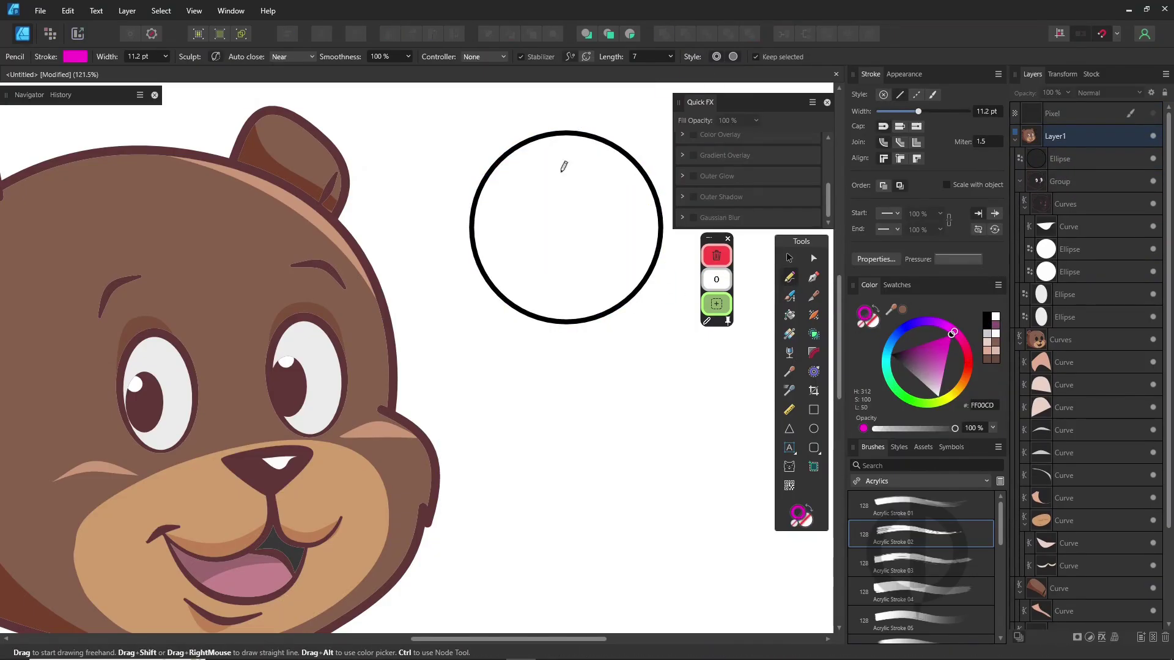
{"action": "mouse_move", "coordinate": [572, 142]}
{"action": "left_mouse_down"}
{"action": "mouse_move", "coordinate": [490, 235]}
{"action": "mouse_move", "coordinate": [649, 211]}
{"action": "mouse_move", "coordinate": [619, 149]}
{"action": "mouse_move", "coordinate": [570, 144]}
{"action": "left_mouse_up"}
{"action": "key", "text": "a"}
{"action": "left_click_drag", "start_coordinate": [616, 293], "coordinate": [624, 293]}
{"action": "key", "text": "shift+x"}
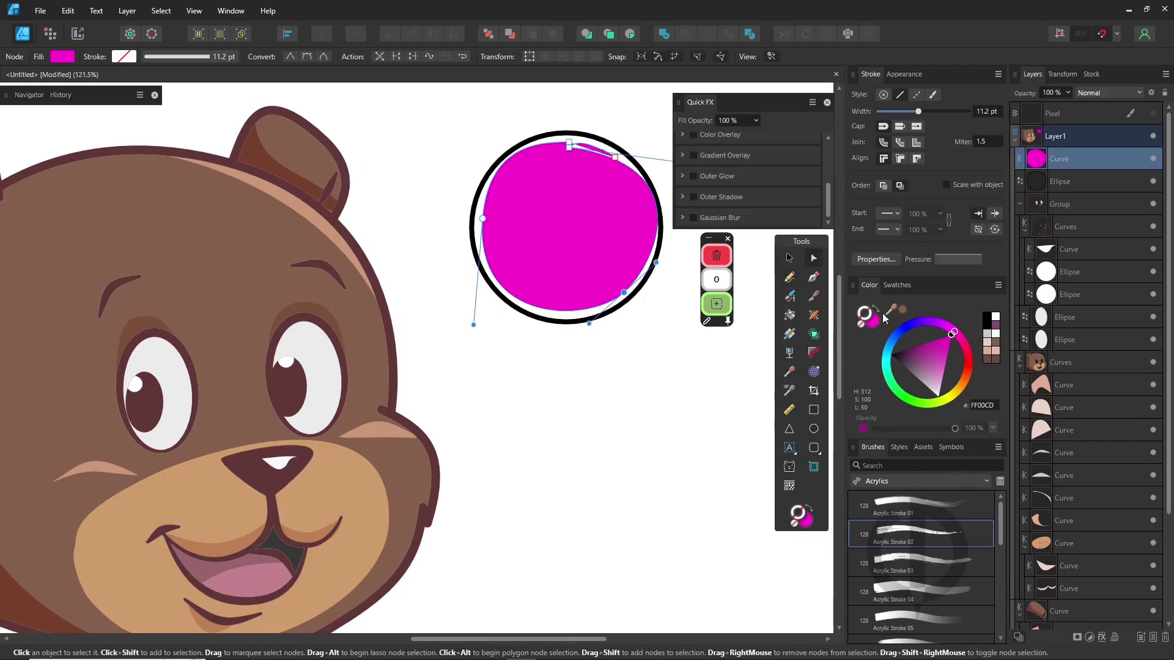
{"action": "key", "text": "shift+x"}
Turn the magenta outline into a solid disc by expanding its stroke and filling the hole, and delete the disc
{"action": "left_click", "coordinate": [131, 17]}
{"action": "left_click", "coordinate": [153, 387]}
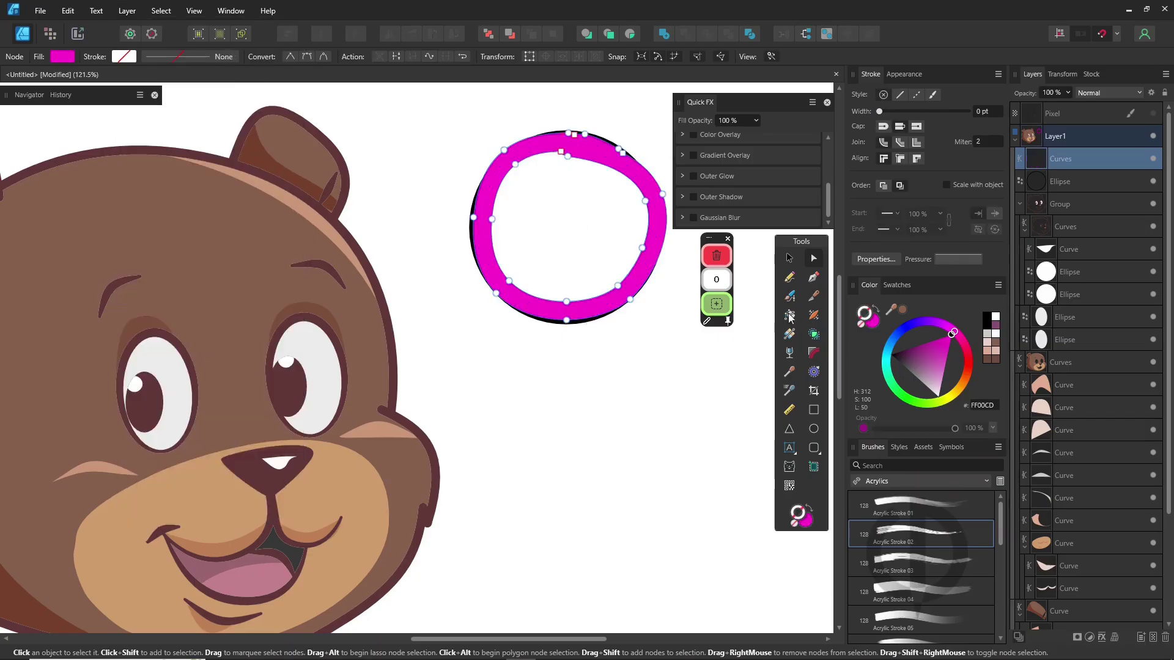
{"action": "key", "text": "g"}
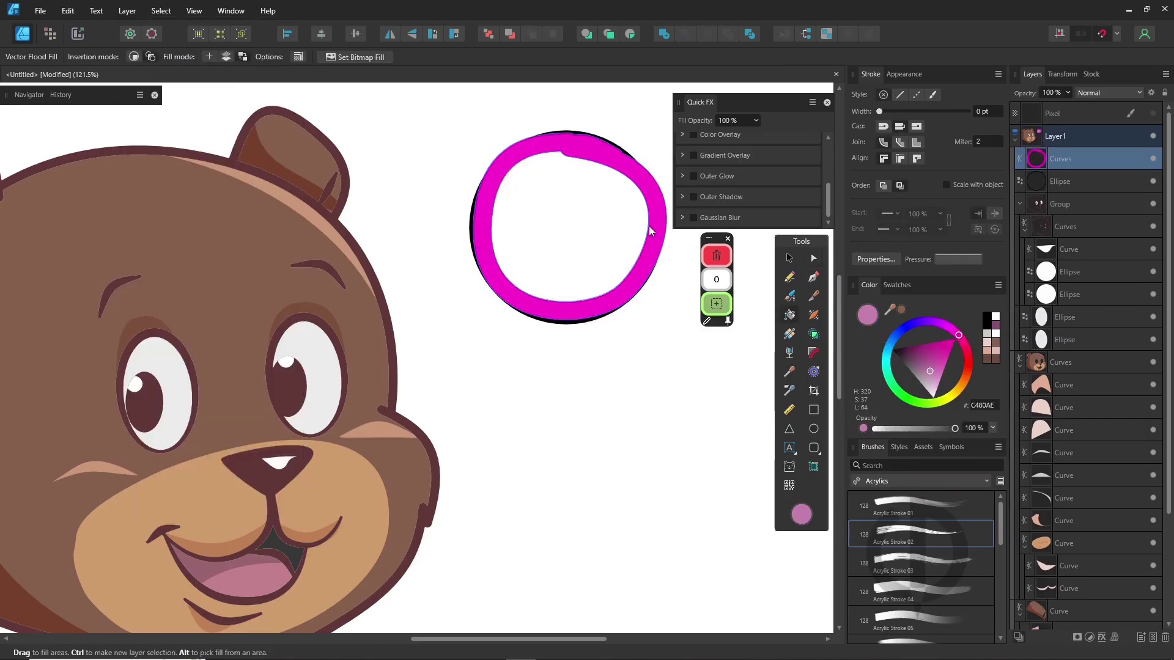
{"action": "left_click", "coordinate": [829, 30]}
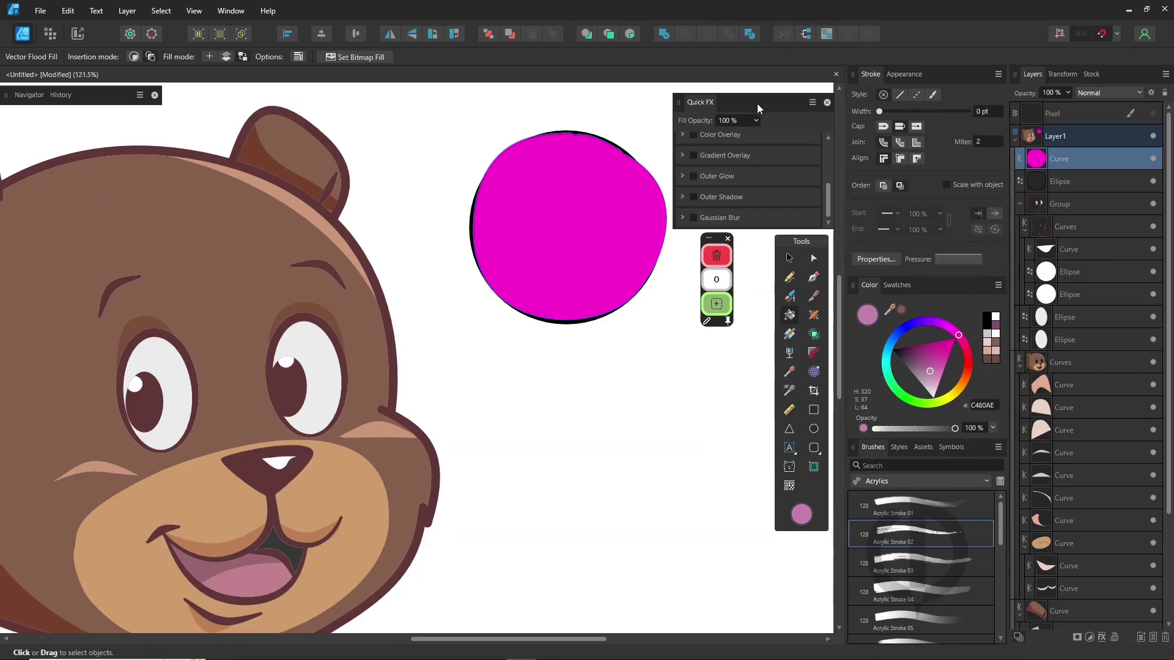
{"action": "key", "text": "ctrl+z"}
{"action": "left_click", "coordinate": [823, 40]}
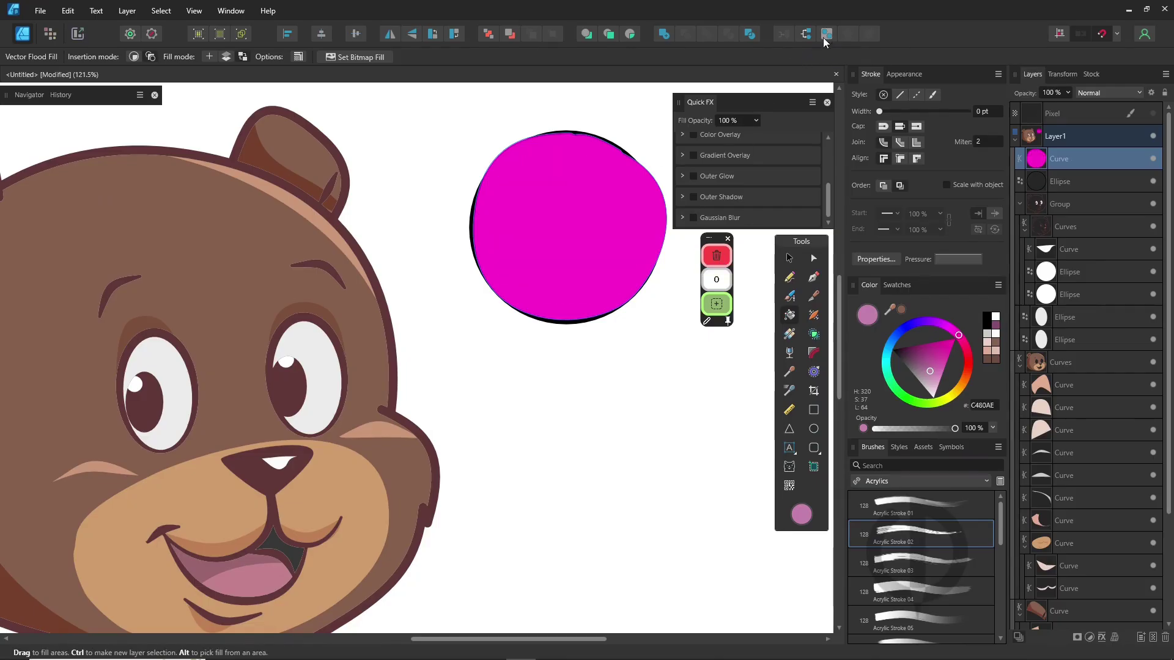
{"action": "key", "text": "v"}
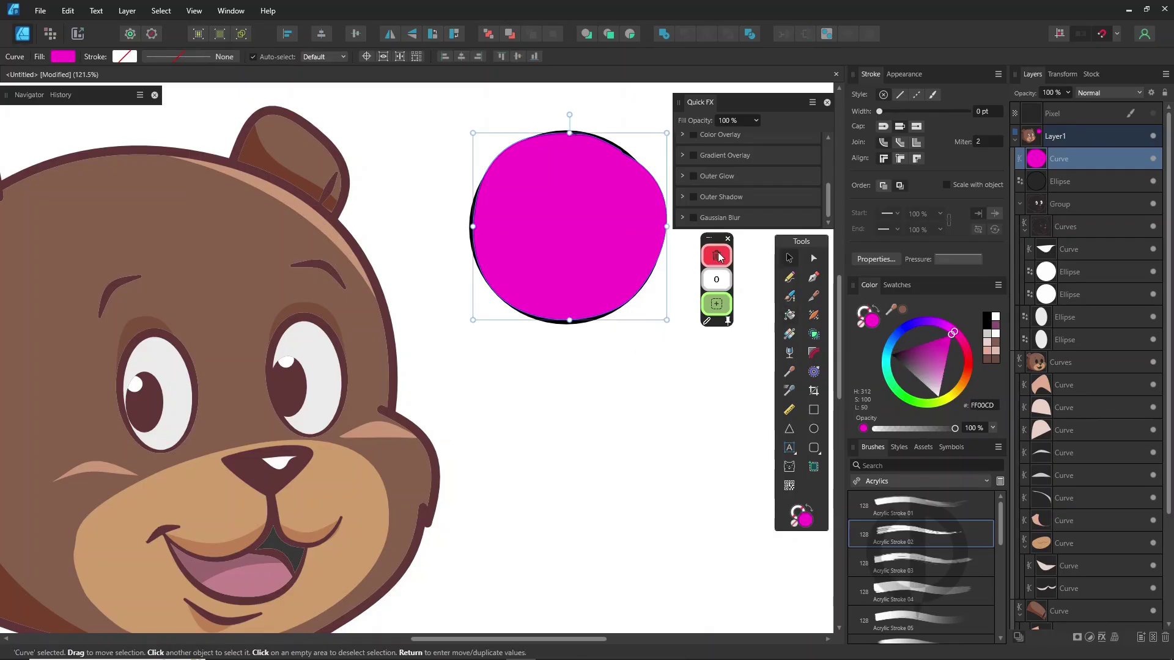
{"action": "left_click", "coordinate": [717, 256]}
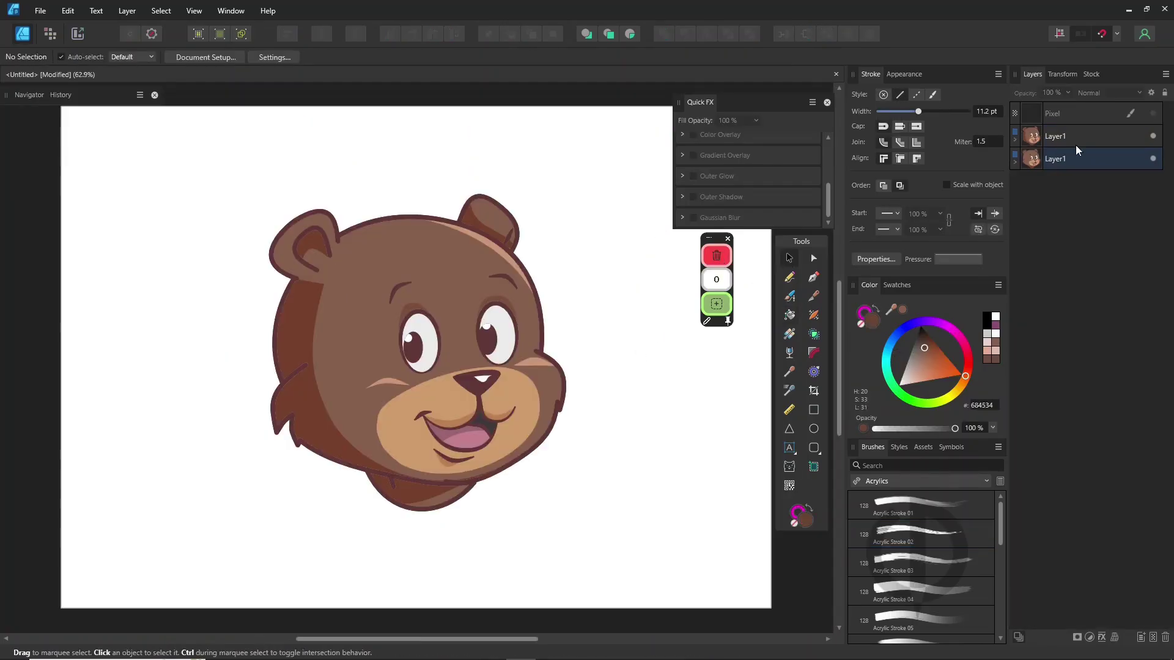
Move the upper bear head layer to the left half of the page and its duplicate to the right half
{"action": "left_click", "coordinate": [1076, 137]}
{"action": "left_click_drag", "start_coordinate": [425, 308], "coordinate": [213, 323]}
{"action": "left_click", "coordinate": [1093, 165]}
{"action": "left_click_drag", "start_coordinate": [524, 327], "coordinate": [635, 332]}
Shift the whole shaded head layer slightly right so it sits fully on the page, and deselect it
{"action": "left_click", "coordinate": [235, 289]}
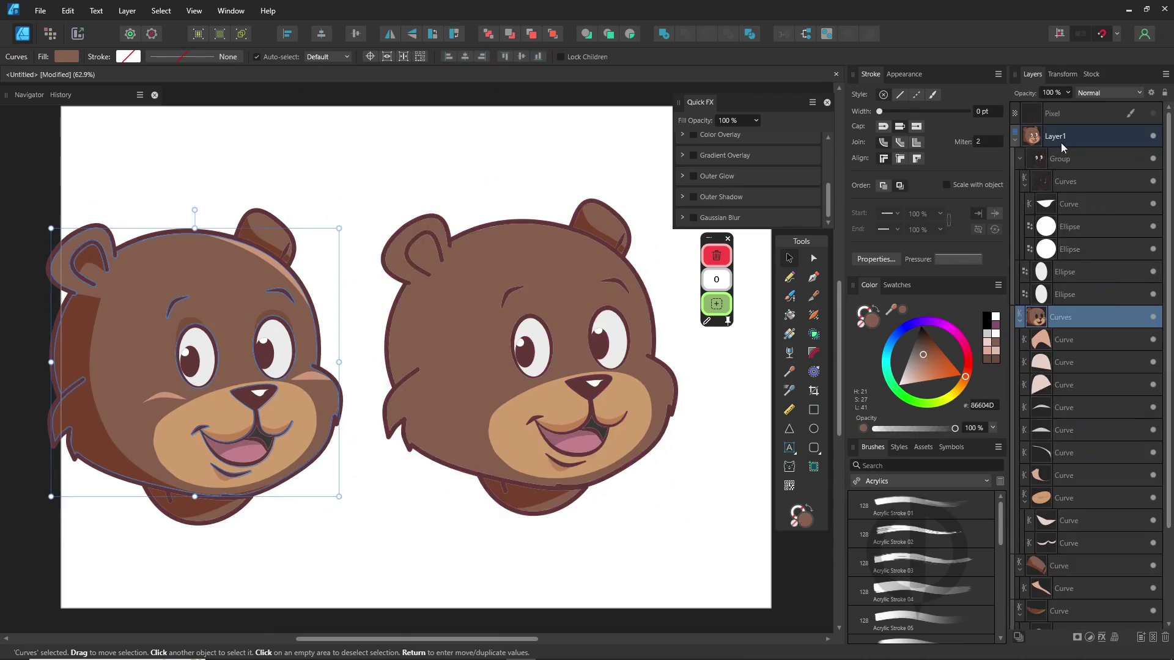
{"action": "left_click", "coordinate": [1061, 142]}
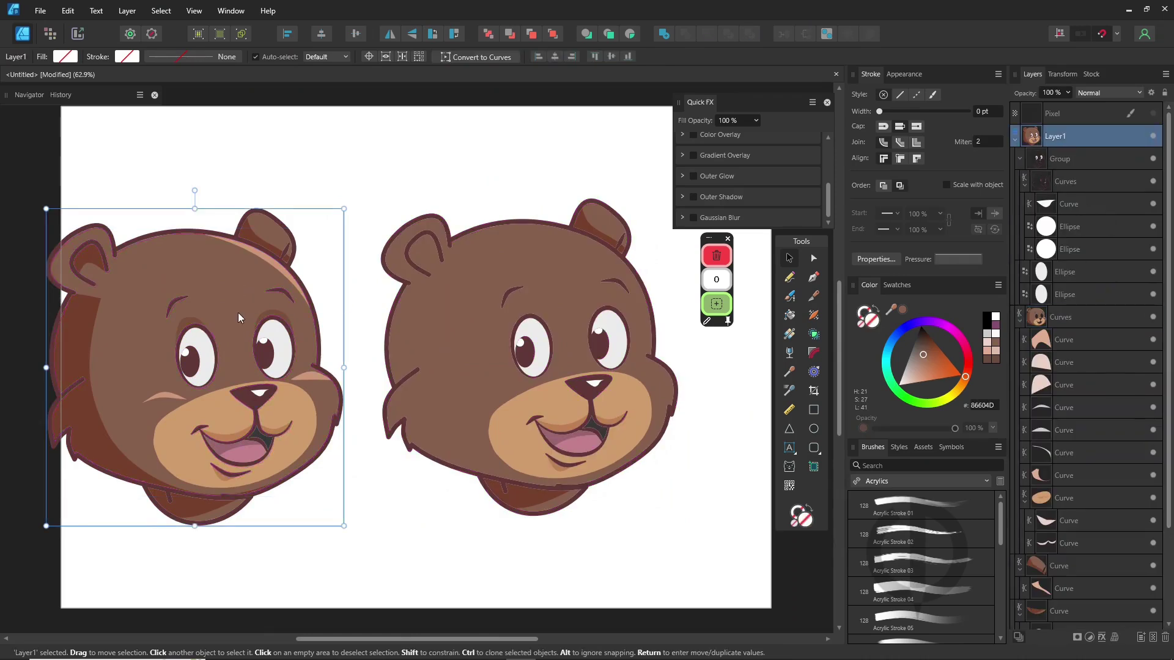
{"action": "left_click_drag", "start_coordinate": [239, 310], "coordinate": [263, 315]}
{"action": "left_click", "coordinate": [485, 316]}
{"action": "left_click", "coordinate": [742, 364]}
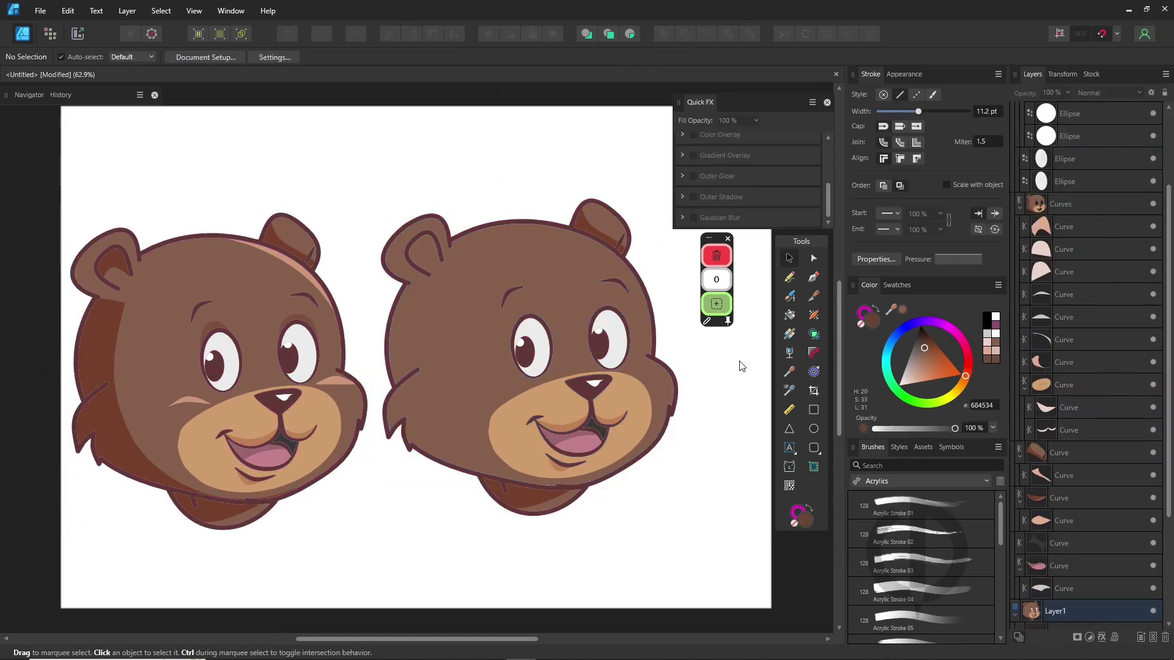
In the Pixel Persona, paint the unshaded head's left-side shadow contour using a 41 px Round Brush and #75402C sampled from the shaded head
{"action": "left_click", "coordinate": [512, 330]}
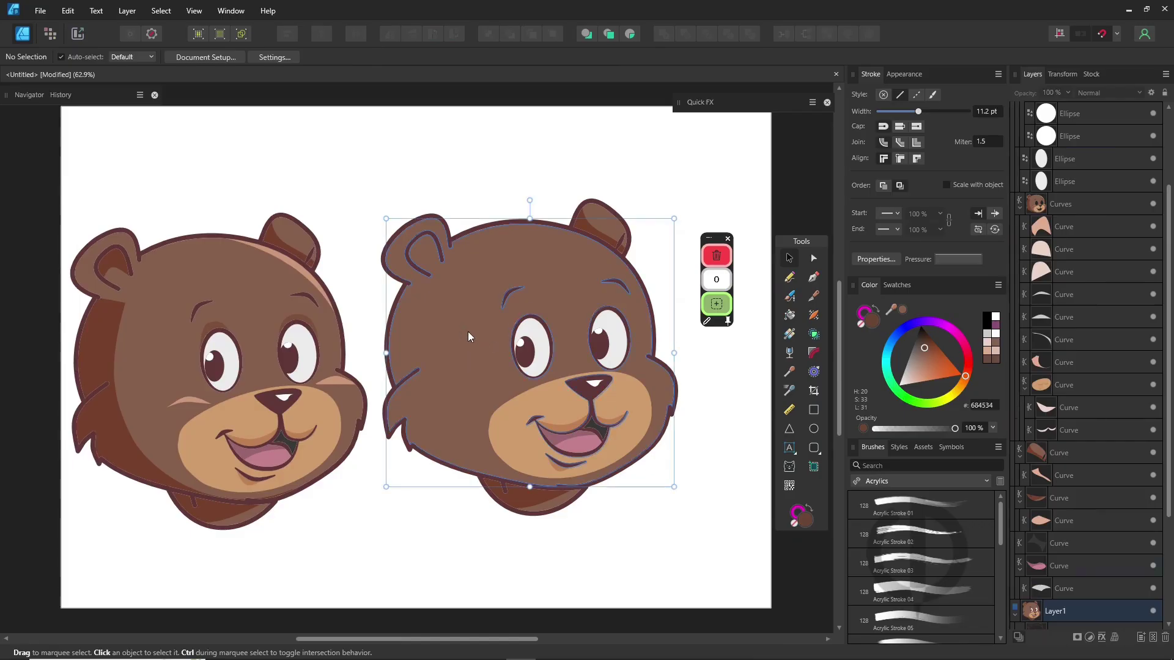
{"action": "left_click", "coordinate": [51, 33]}
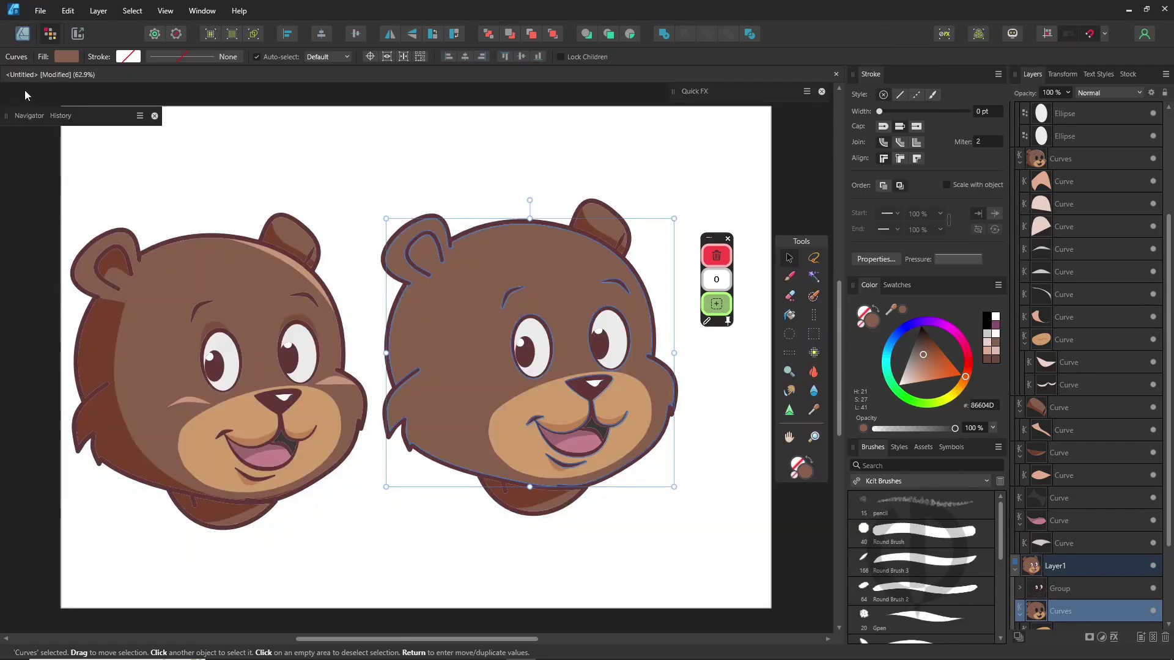
{"action": "left_click", "coordinate": [788, 280]}
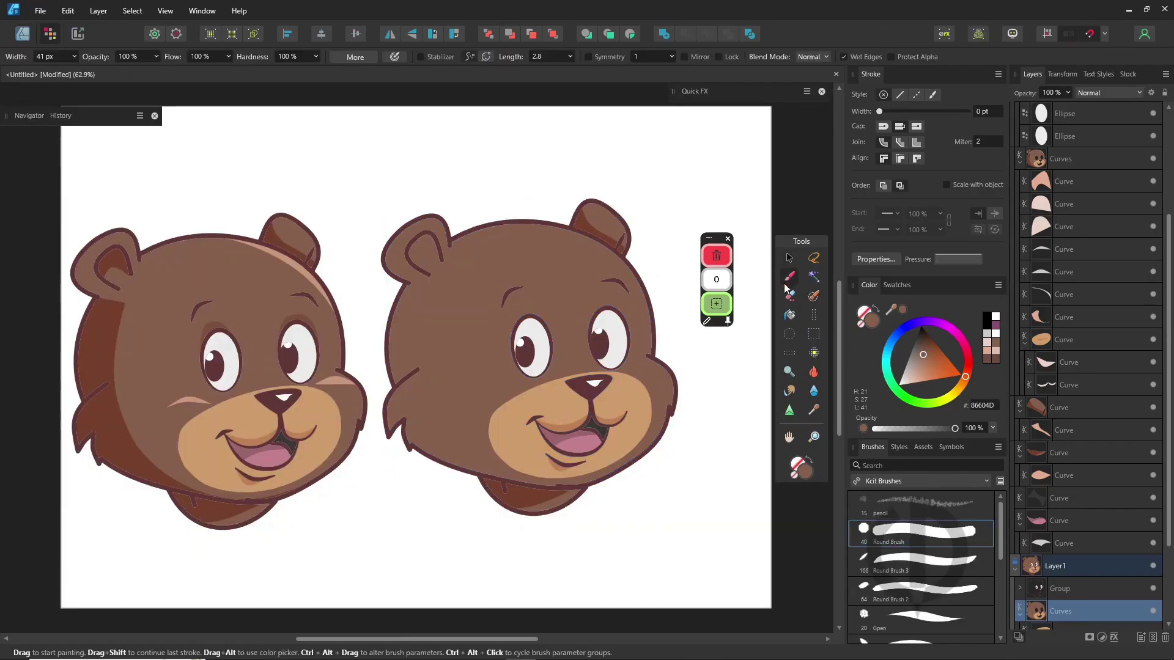
{"action": "left_click_drag", "start_coordinate": [891, 310], "coordinate": [103, 333]}
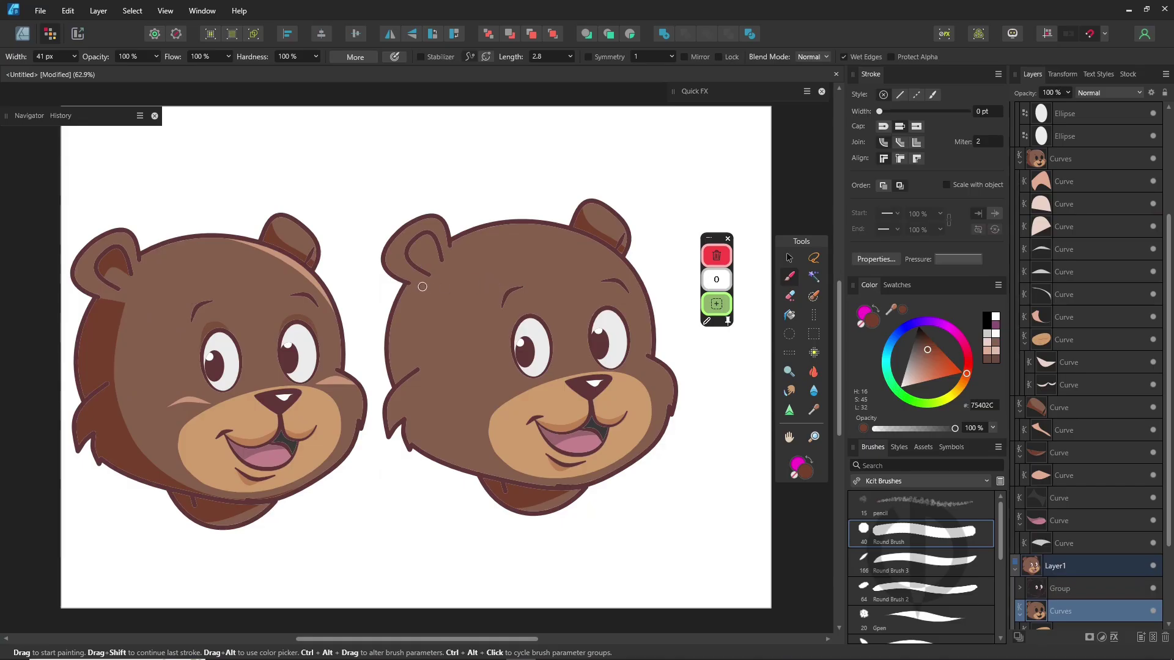
{"action": "left_click_drag", "start_coordinate": [409, 286], "coordinate": [436, 290]}
{"action": "left_click_drag", "start_coordinate": [428, 338], "coordinate": [446, 423]}
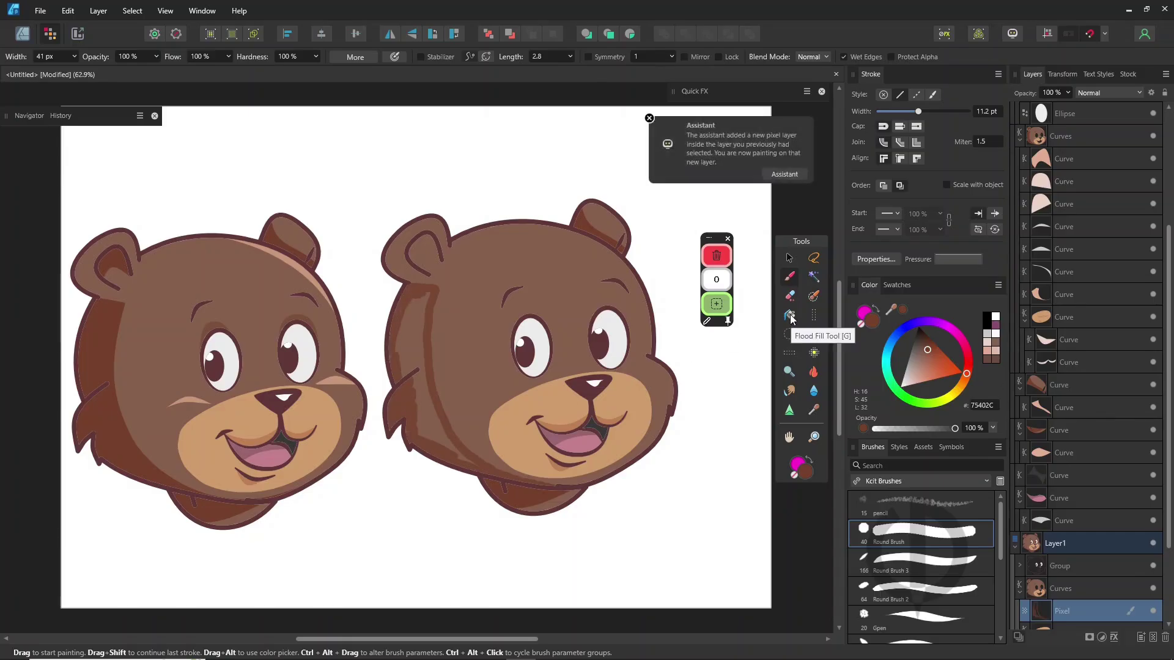
{"action": "scroll", "coordinate": [1052, 502], "scroll_direction": "down", "scroll_amount": 3}
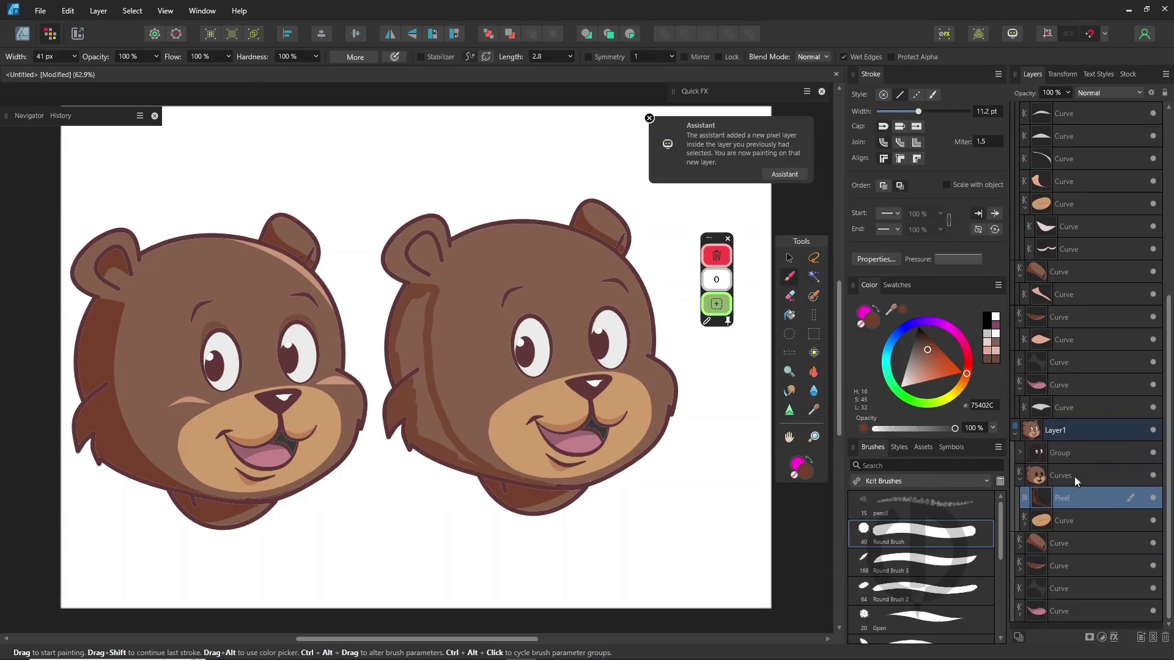
Flood fill the inside of the painted left-side shadow contour on the unshaded head's pixel layer with brown #794834
{"action": "left_click", "coordinate": [1154, 499]}
{"action": "left_click", "coordinate": [790, 318]}
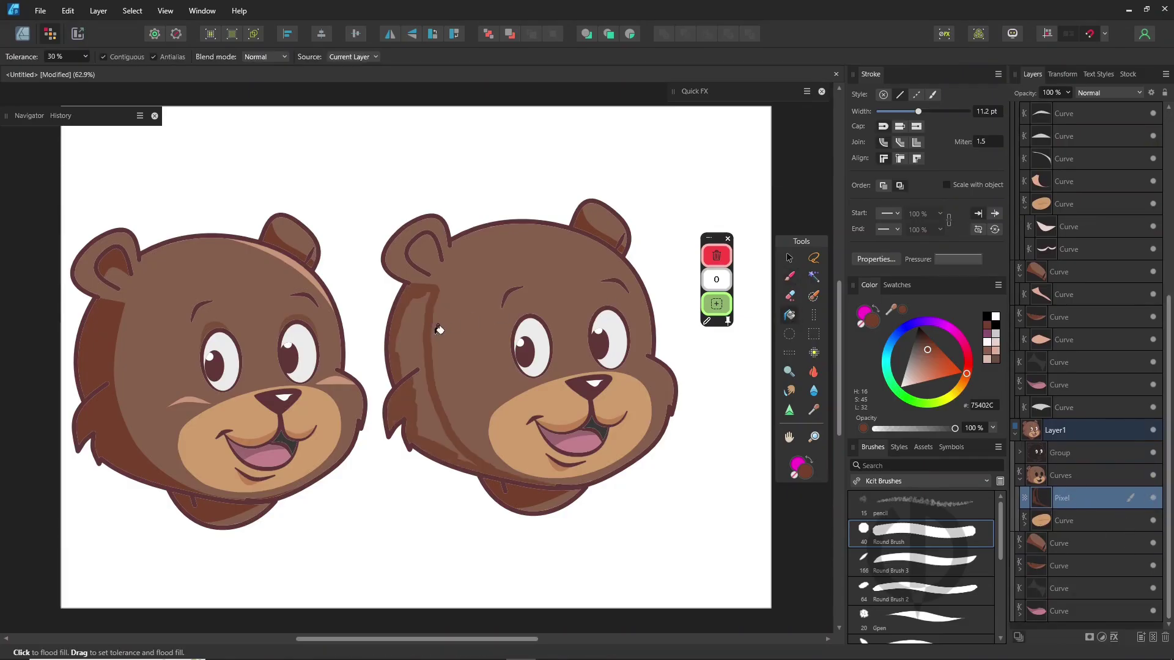
{"action": "left_click", "coordinate": [426, 333]}
{"action": "key", "text": "ctrl+z"}
{"action": "left_click_drag", "start_coordinate": [490, 281], "coordinate": [399, 306]}
{"action": "left_click", "coordinate": [417, 331]}
Scribble test strokes over the top of the head with the eyes group selected, and delete the resulting pixel layer
{"action": "left_click", "coordinate": [789, 278]}
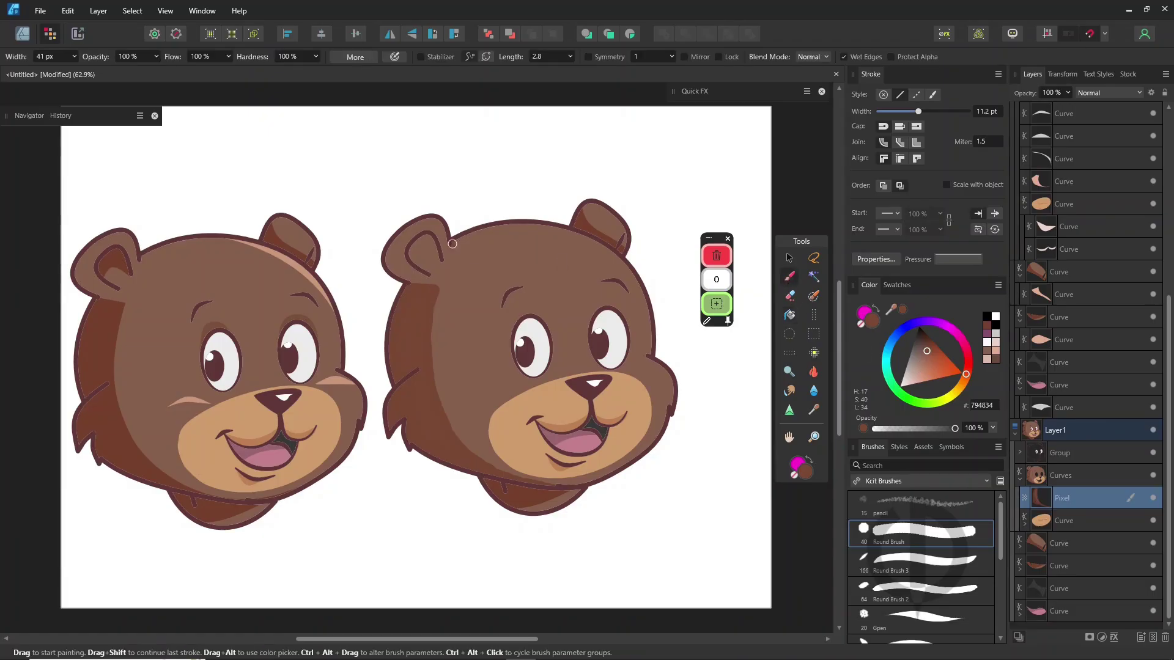
{"action": "left_click", "coordinate": [1067, 455]}
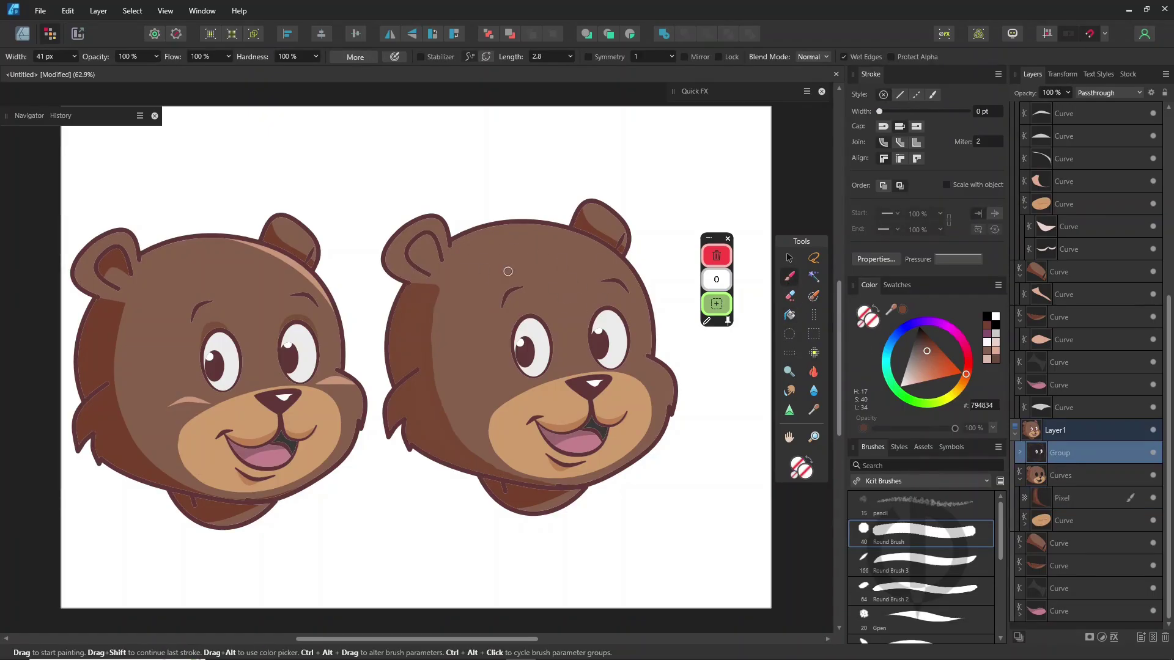
{"action": "mouse_move", "coordinate": [505, 212]}
{"action": "left_mouse_down"}
{"action": "mouse_move", "coordinate": [554, 253]}
{"action": "mouse_move", "coordinate": [495, 199]}
{"action": "mouse_move", "coordinate": [557, 195]}
{"action": "left_mouse_up"}
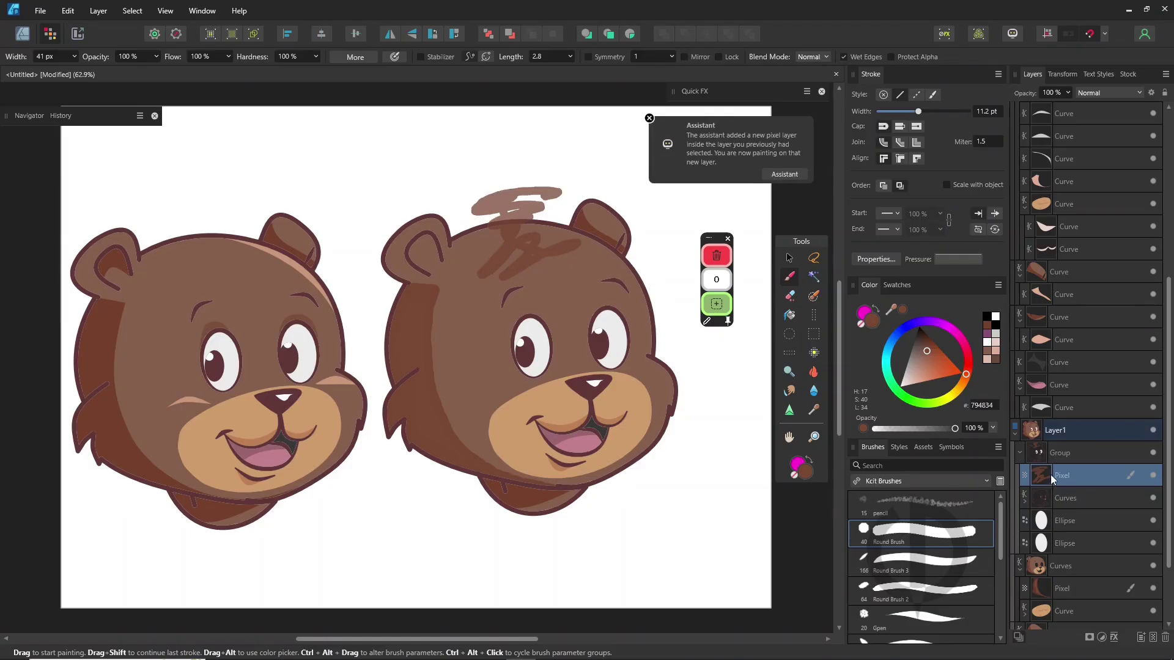
{"action": "left_click", "coordinate": [1165, 639]}
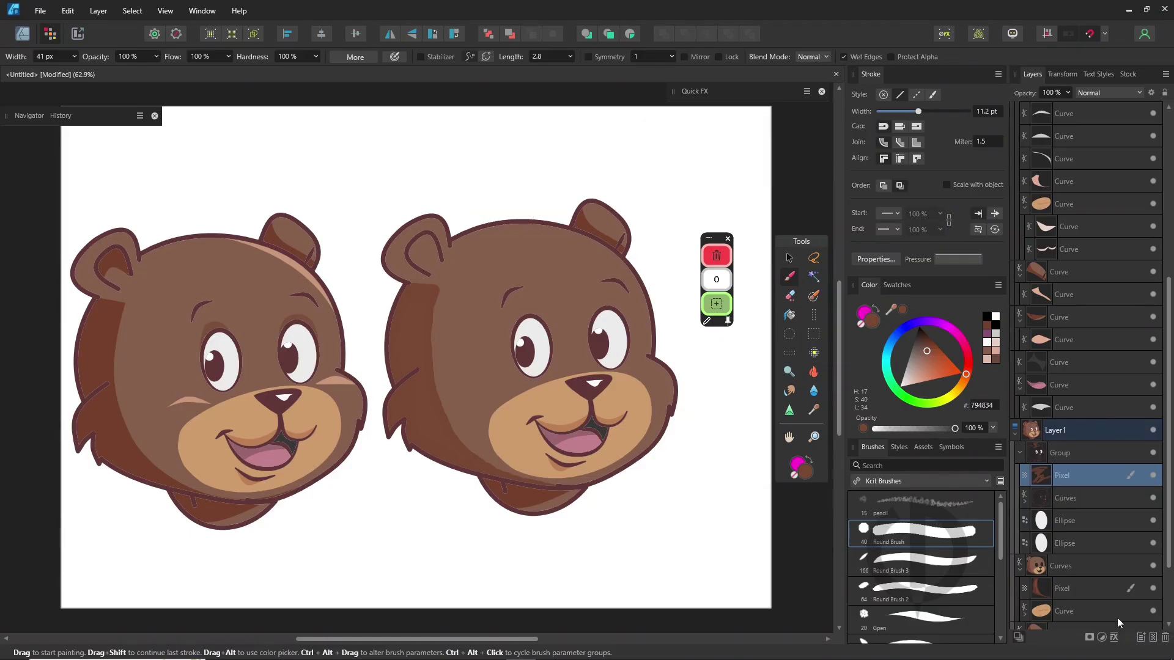
{"action": "key", "text": "ctrl+z"}
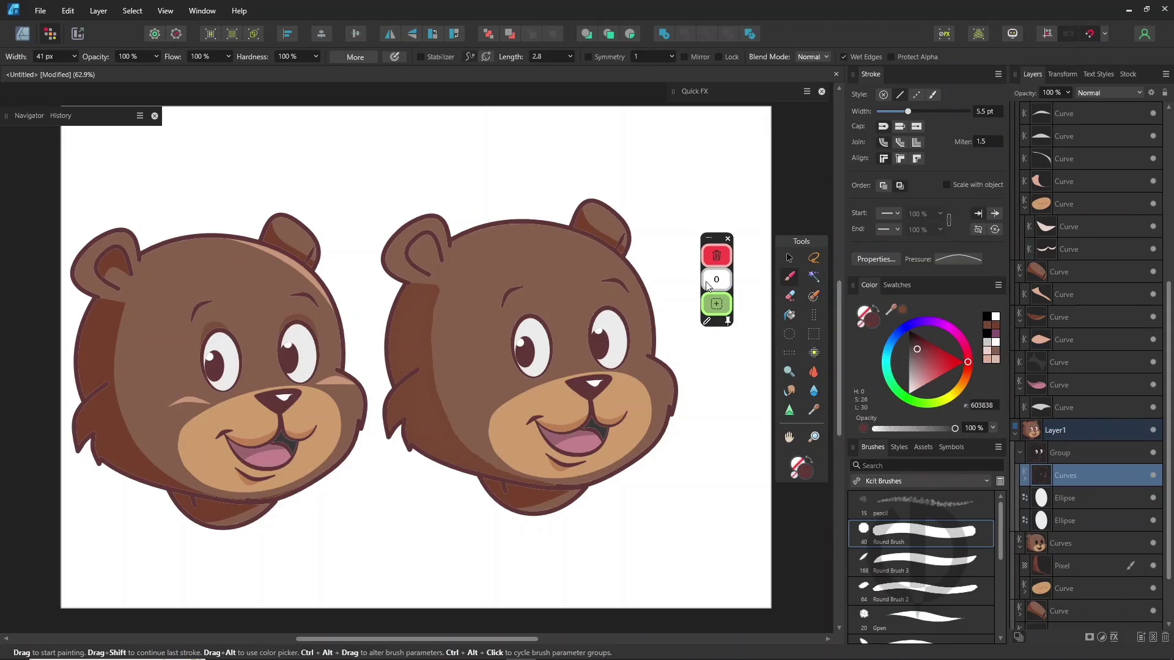
On the head's shadow pixel layer, paint shadow beside and inside the left ear and along the lower right jaw
{"action": "left_click", "coordinate": [790, 263]}
{"action": "double_click", "coordinate": [425, 335]}
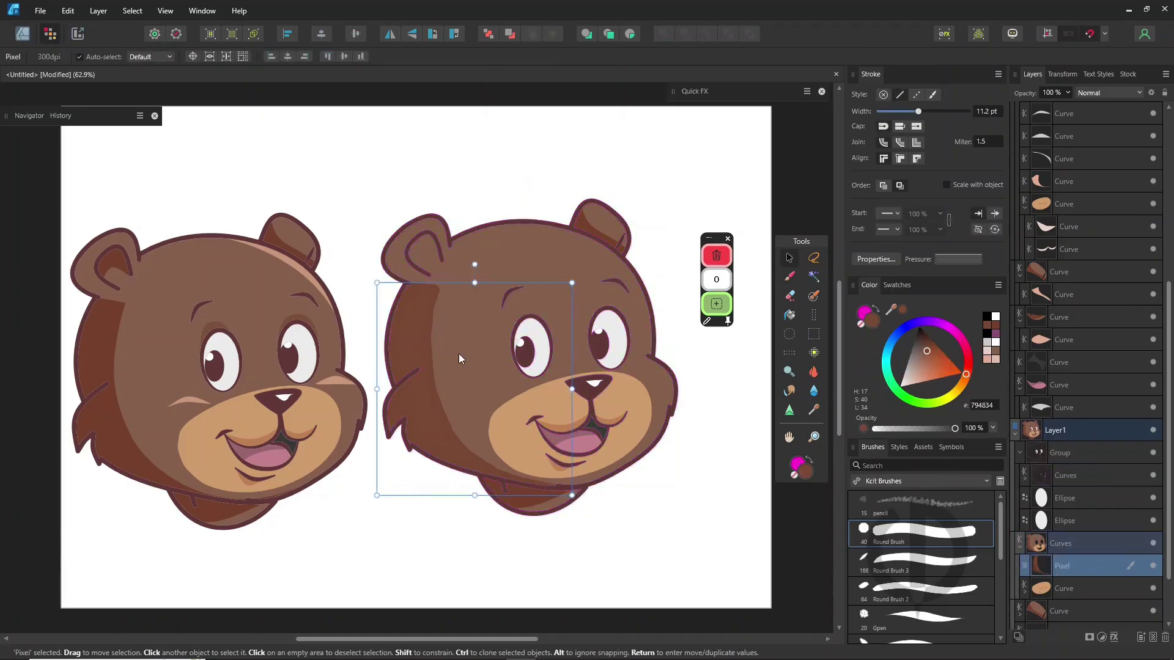
{"action": "left_click", "coordinate": [789, 279]}
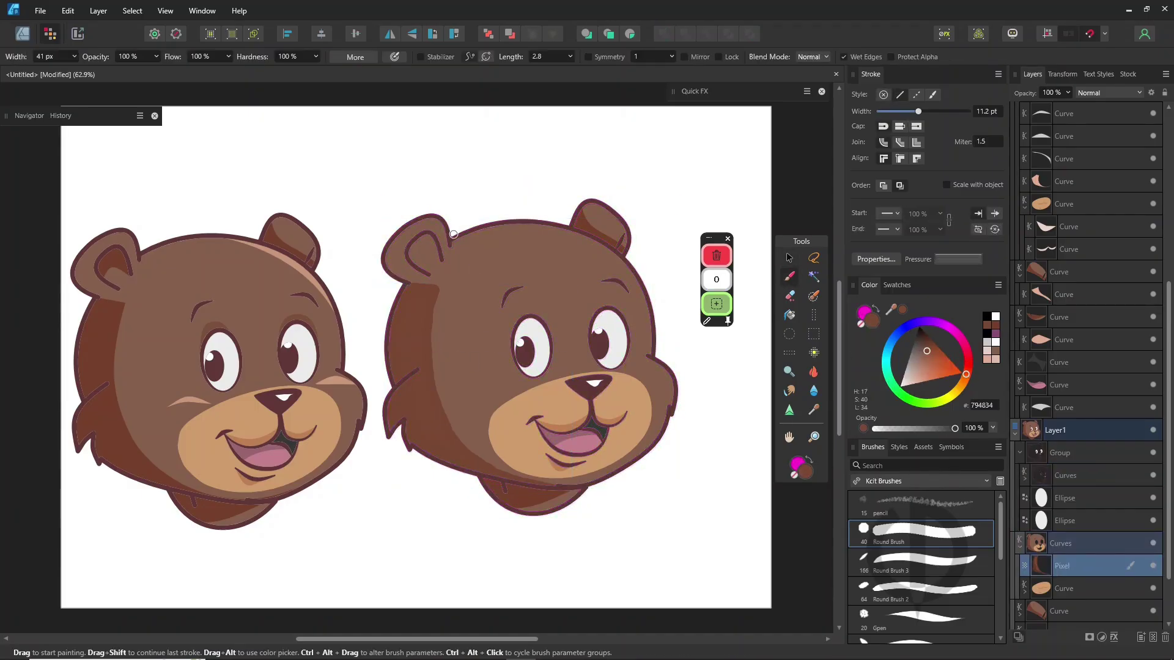
{"action": "mouse_move", "coordinate": [456, 248]}
{"action": "left_mouse_down"}
{"action": "mouse_move", "coordinate": [511, 218]}
{"action": "mouse_move", "coordinate": [463, 243]}
{"action": "left_mouse_up"}
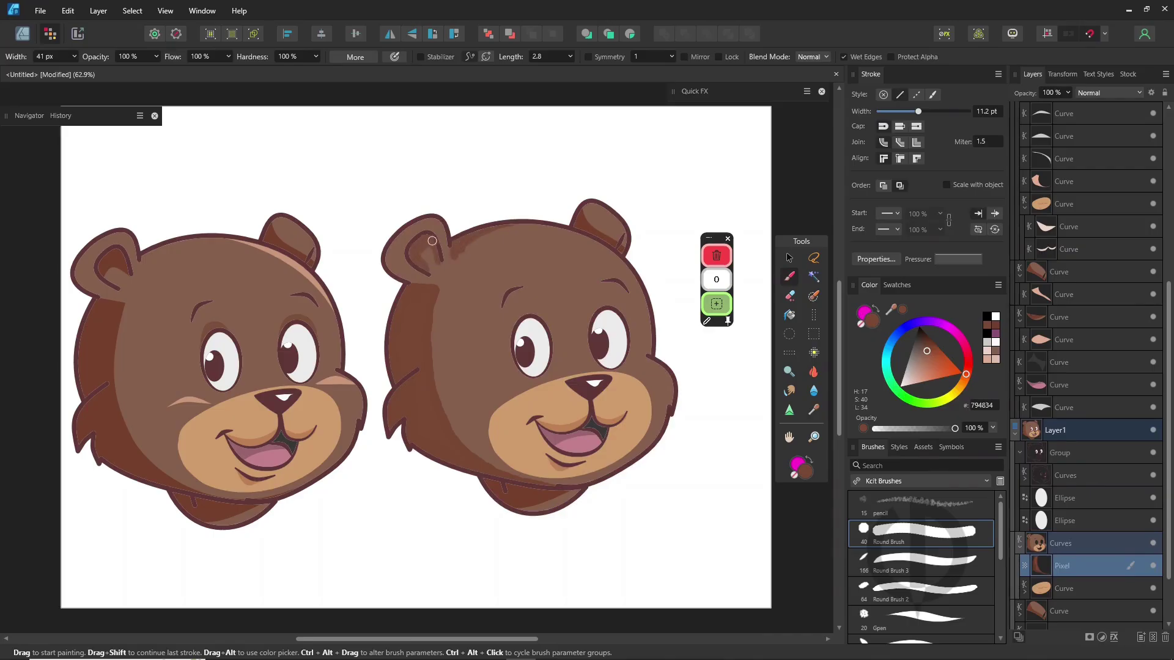
{"action": "left_click_drag", "start_coordinate": [654, 448], "coordinate": [573, 479]}
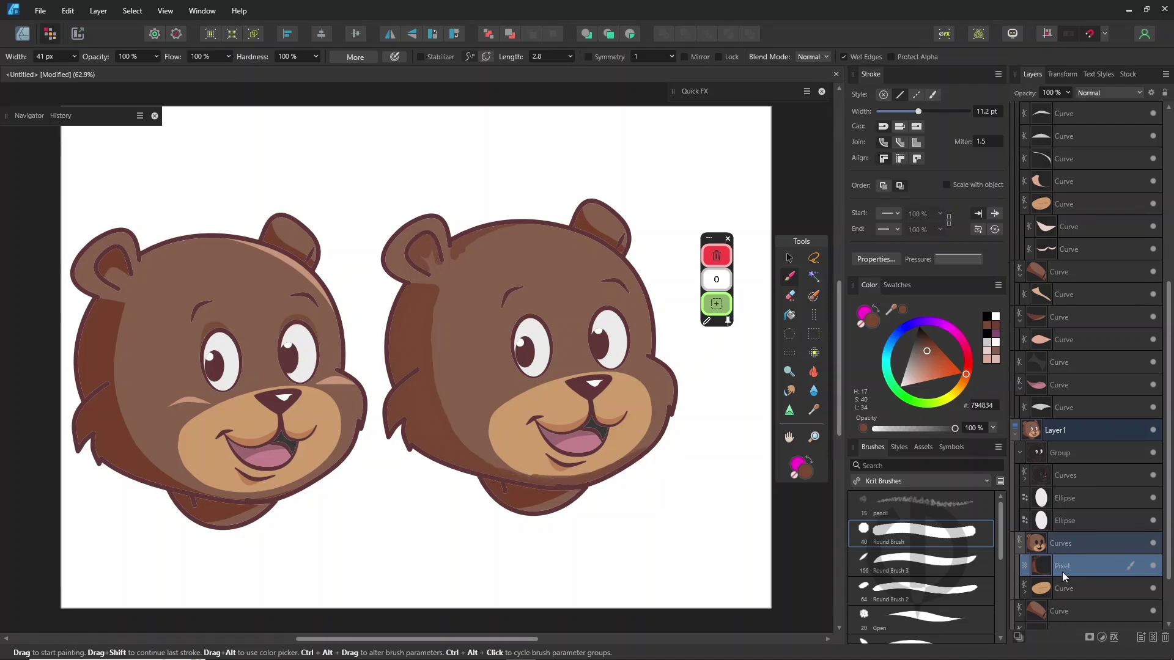
Reorder the head's clipped layers so the muzzle curve sits directly above the shadow pixel layer
{"action": "left_click_drag", "start_coordinate": [1086, 594], "coordinate": [1081, 554]}
{"action": "key", "text": "ctrl+z"}
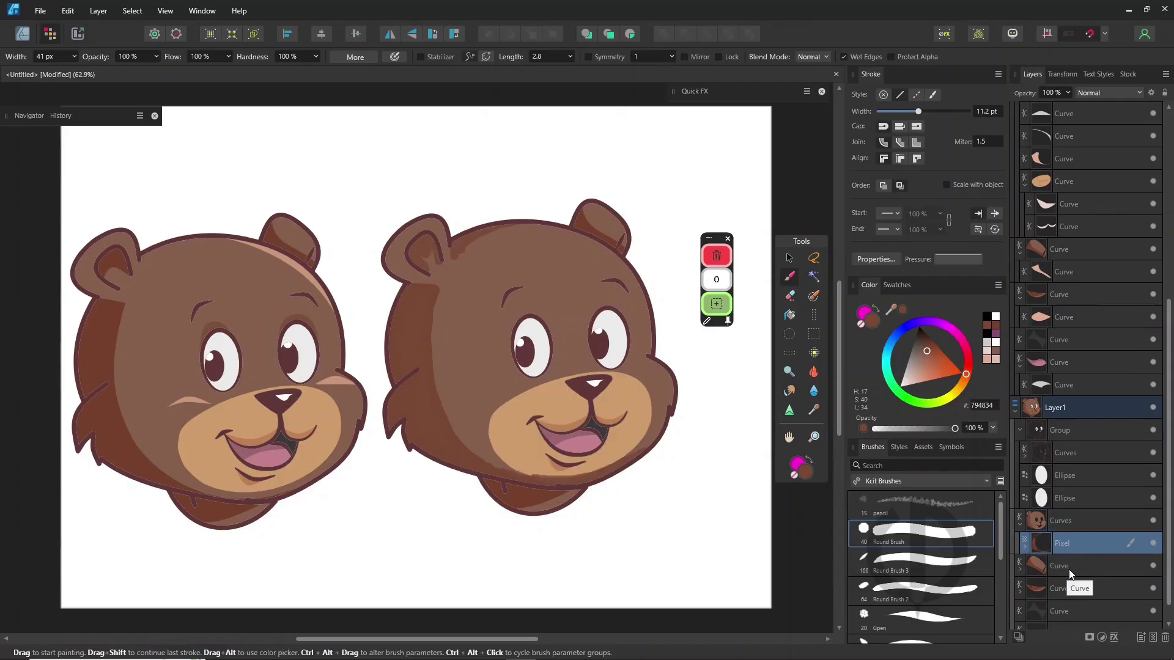
{"action": "left_click", "coordinate": [1076, 567]}
{"action": "left_click_drag", "start_coordinate": [1076, 567], "coordinate": [1077, 539]}
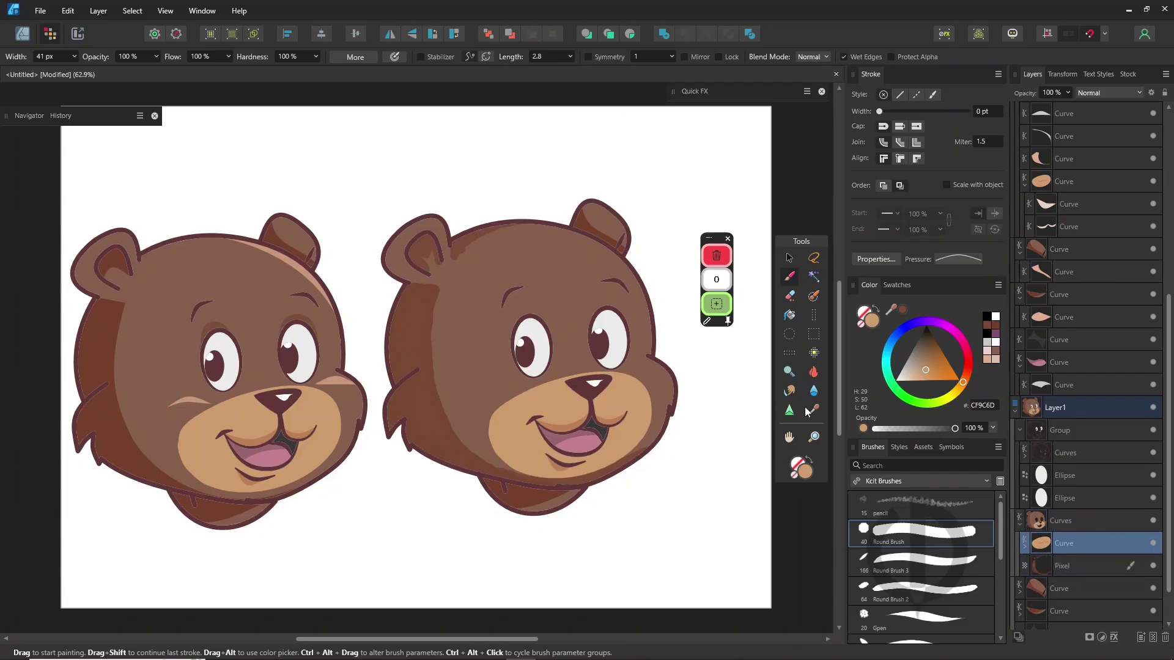
Paint the face with the 320 px Grunge Pattern 02 texture brush in #794834, and move the muzzle curve above that pixel layer
{"action": "left_click", "coordinate": [942, 484]}
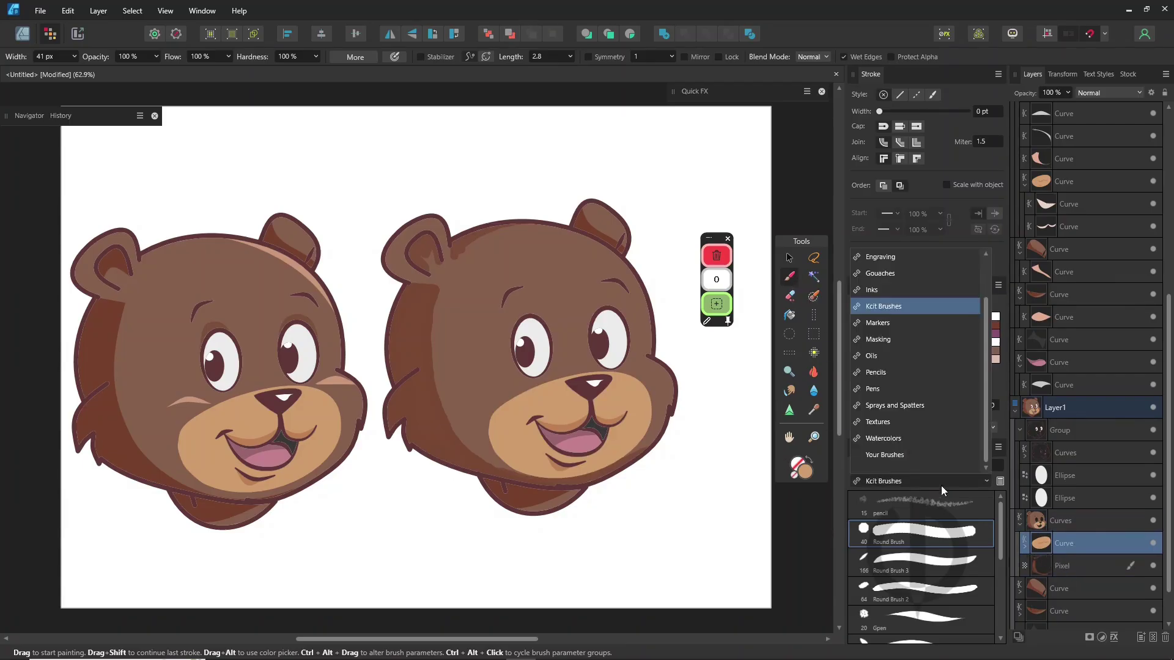
{"action": "left_click", "coordinate": [918, 425]}
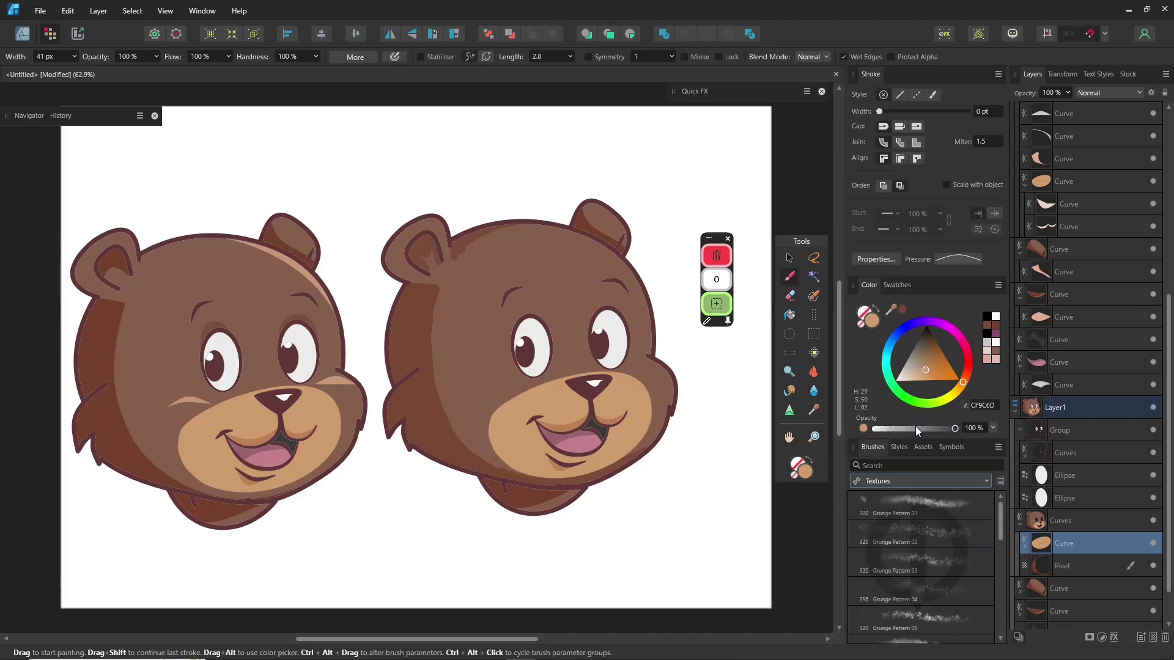
{"action": "left_click", "coordinate": [934, 532]}
{"action": "left_click", "coordinate": [445, 329]}
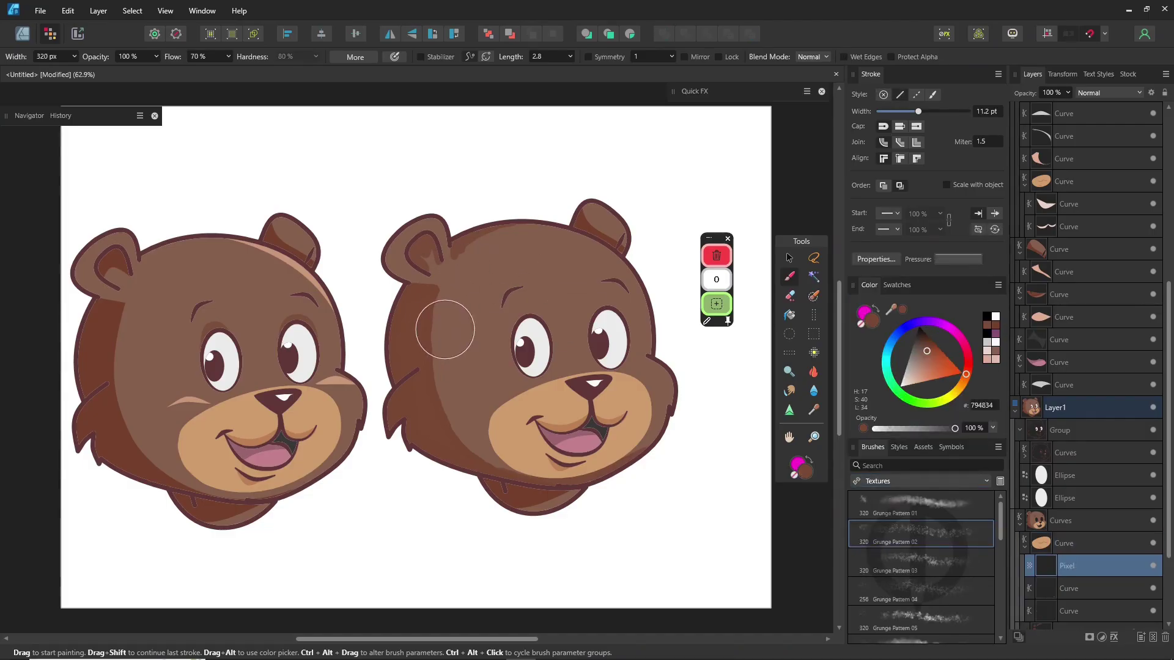
{"action": "key", "text": "ctrl+z"}
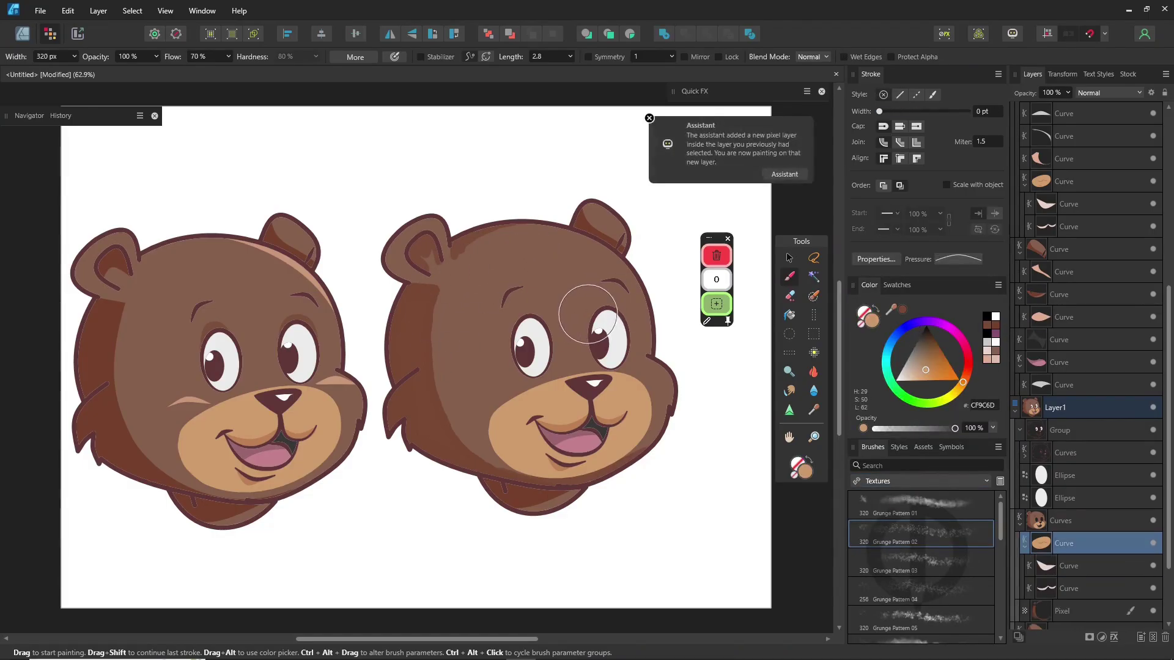
{"action": "mouse_move", "coordinate": [504, 268]}
{"action": "left_mouse_down"}
{"action": "mouse_move", "coordinate": [529, 253]}
{"action": "mouse_move", "coordinate": [467, 339]}
{"action": "mouse_move", "coordinate": [467, 389]}
{"action": "mouse_move", "coordinate": [437, 383]}
{"action": "mouse_move", "coordinate": [546, 306]}
{"action": "mouse_move", "coordinate": [651, 365]}
{"action": "mouse_move", "coordinate": [526, 436]}
{"action": "mouse_move", "coordinate": [566, 443]}
{"action": "mouse_move", "coordinate": [474, 312]}
{"action": "mouse_move", "coordinate": [613, 447]}
{"action": "left_mouse_up"}
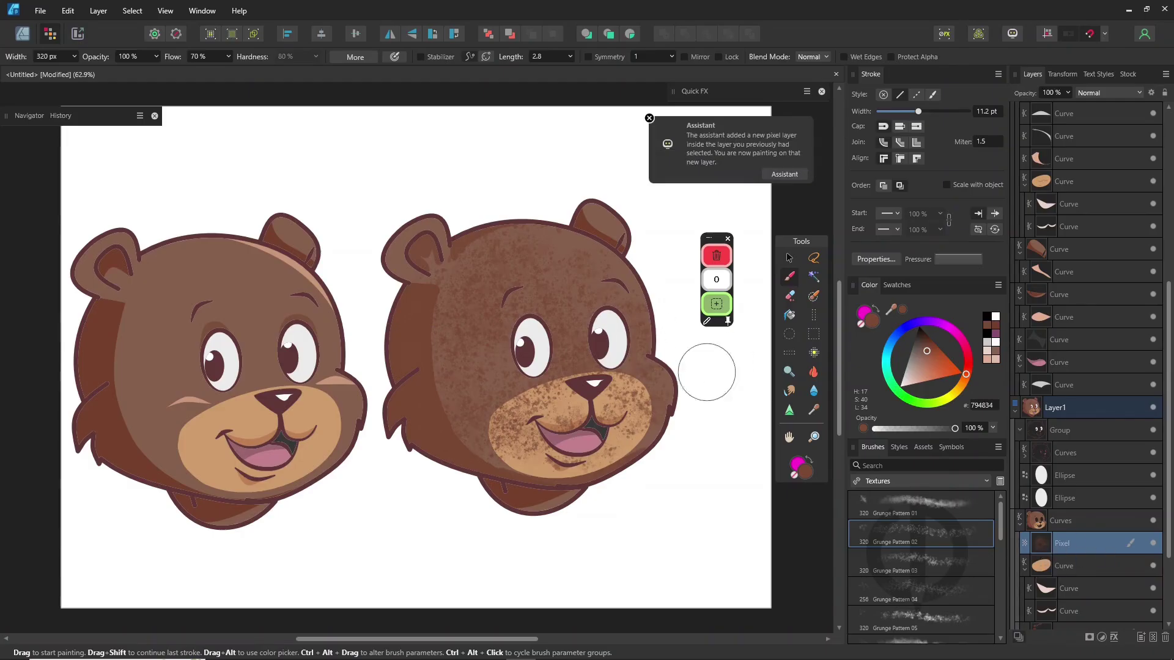
{"action": "left_click_drag", "start_coordinate": [1168, 533], "coordinate": [1168, 575]}
{"action": "left_click_drag", "start_coordinate": [1070, 476], "coordinate": [1072, 563]}
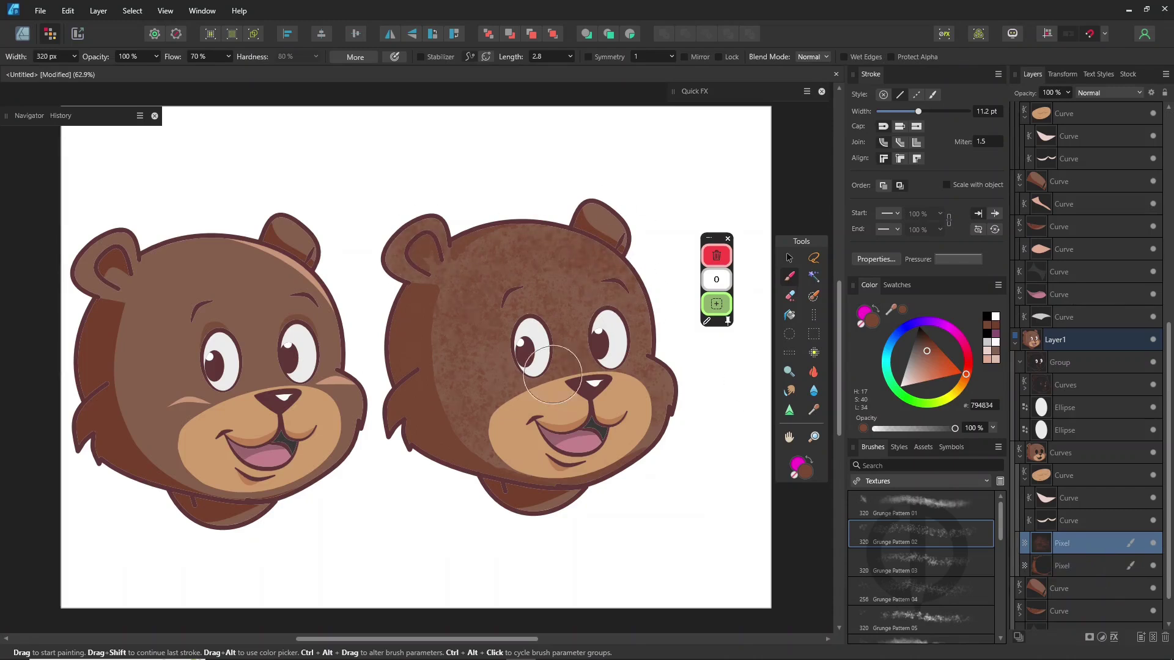
Add a pixel layer at the top of the head's clipped layers and paint grunge texture over the face in sampled brown #845D49
{"action": "left_click", "coordinate": [493, 332], "text": "alt"}
{"action": "left_click_drag", "start_coordinate": [493, 332], "coordinate": [490, 325]}
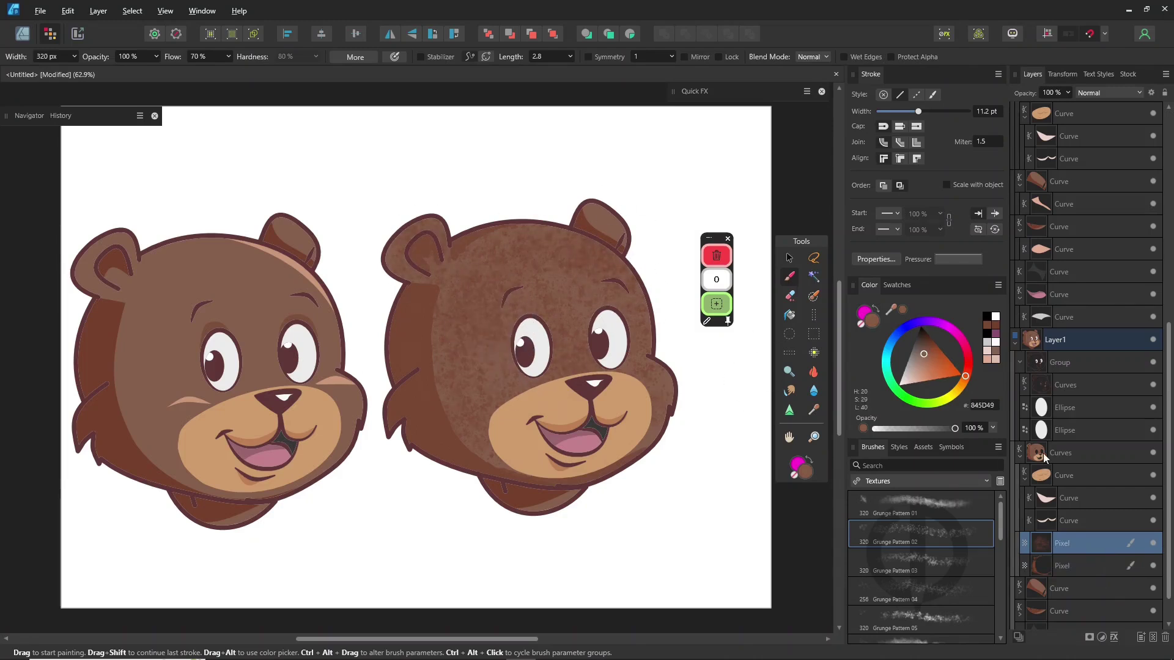
{"action": "left_click", "coordinate": [1154, 637]}
{"action": "left_click_drag", "start_coordinate": [1060, 544], "coordinate": [1076, 467]}
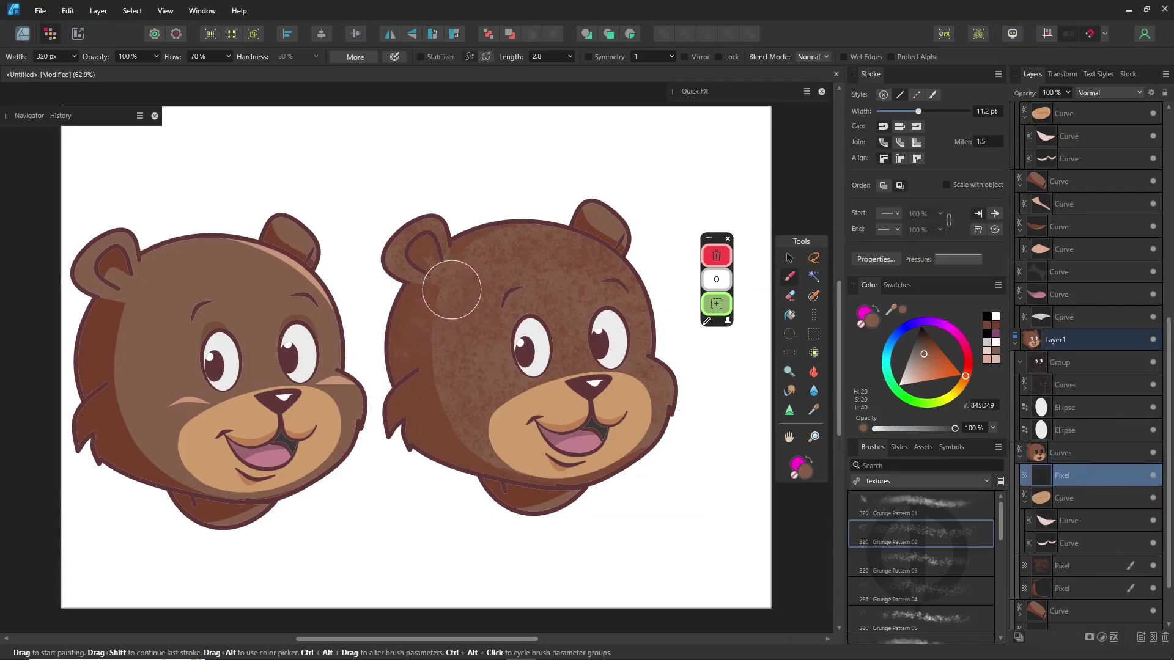
{"action": "mouse_move", "coordinate": [409, 340]}
{"action": "left_mouse_down"}
{"action": "mouse_move", "coordinate": [489, 468]}
{"action": "mouse_move", "coordinate": [408, 333]}
{"action": "mouse_move", "coordinate": [457, 261]}
{"action": "mouse_move", "coordinate": [548, 233]}
{"action": "mouse_move", "coordinate": [650, 265]}
{"action": "mouse_move", "coordinate": [642, 241]}
{"action": "mouse_move", "coordinate": [655, 350]}
{"action": "left_mouse_up"}
Paint the same grunge texture in #845D49 inside the right copy's far ear curve
{"action": "left_click", "coordinate": [789, 258]}
{"action": "left_click", "coordinate": [600, 225]}
{"action": "left_click", "coordinate": [790, 277]}
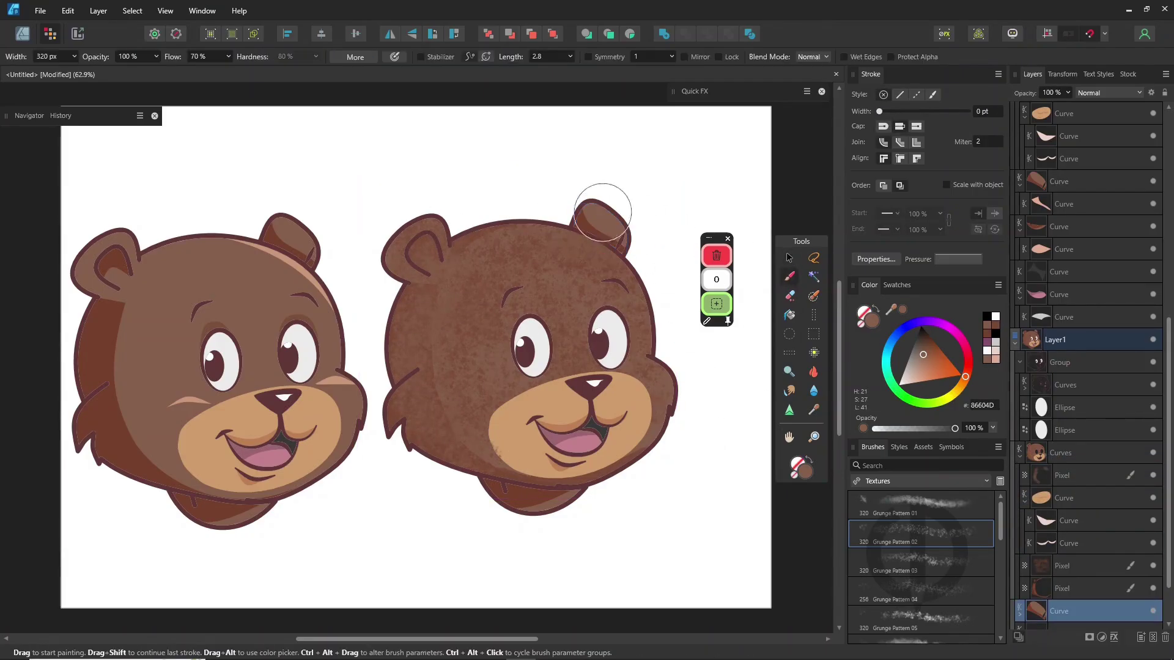
{"action": "left_click", "coordinate": [604, 236]}
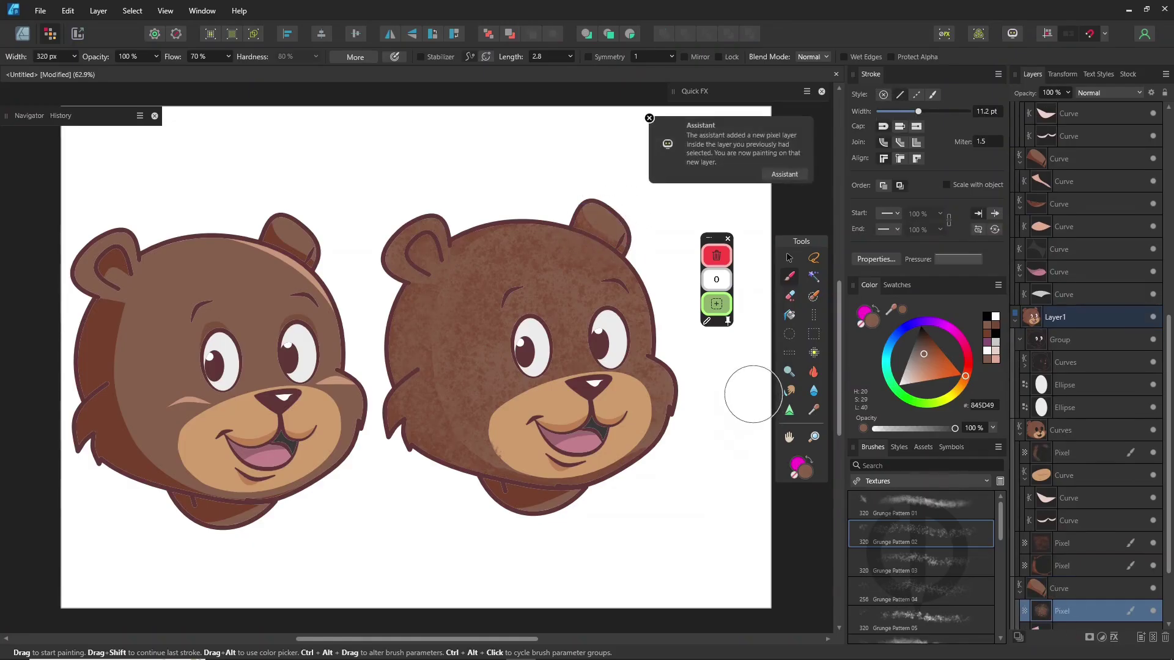
Texture the muzzle curve with the grunge brush, undoing the brown #845D49 strokes and repainting in light tan #E7BF9A, and deselect
{"action": "key", "text": "v"}
{"action": "left_click", "coordinate": [633, 395]}
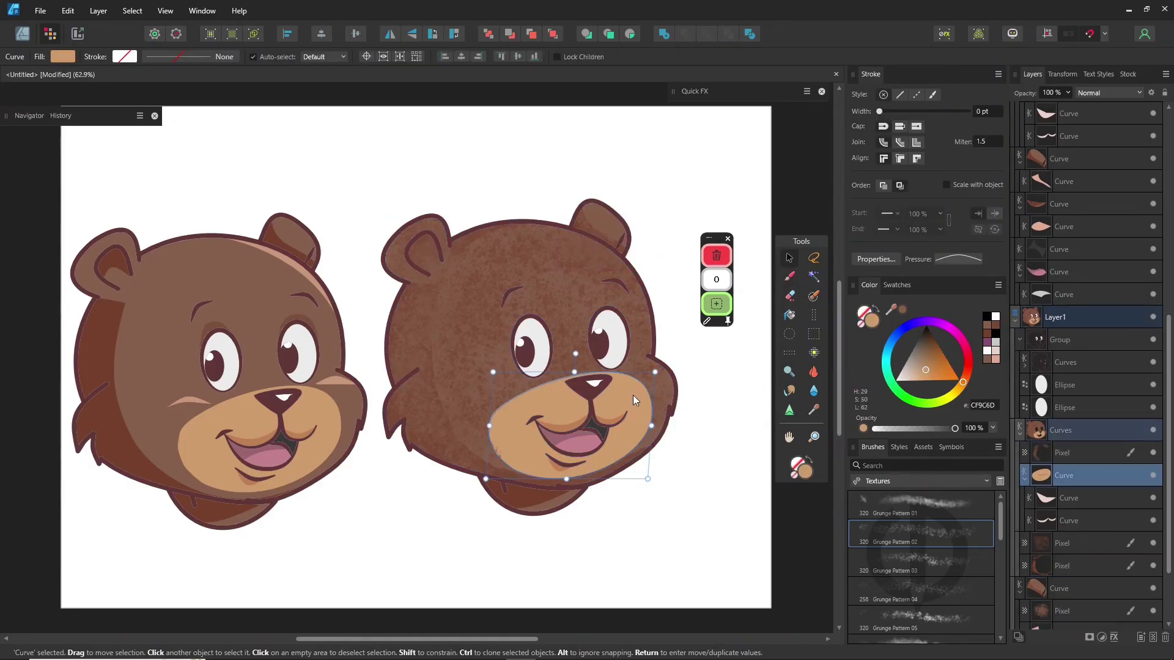
{"action": "left_click", "coordinate": [790, 276]}
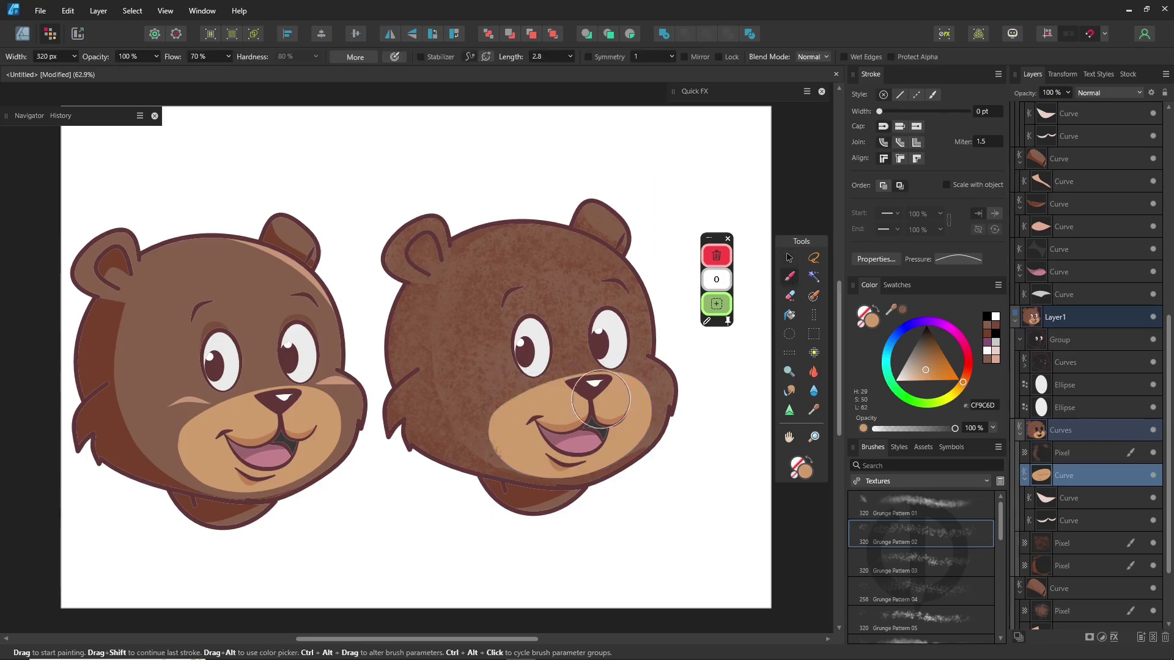
{"action": "mouse_move", "coordinate": [594, 381]}
{"action": "left_mouse_down"}
{"action": "mouse_move", "coordinate": [533, 409]}
{"action": "mouse_move", "coordinate": [624, 390]}
{"action": "mouse_move", "coordinate": [602, 378]}
{"action": "left_mouse_up"}
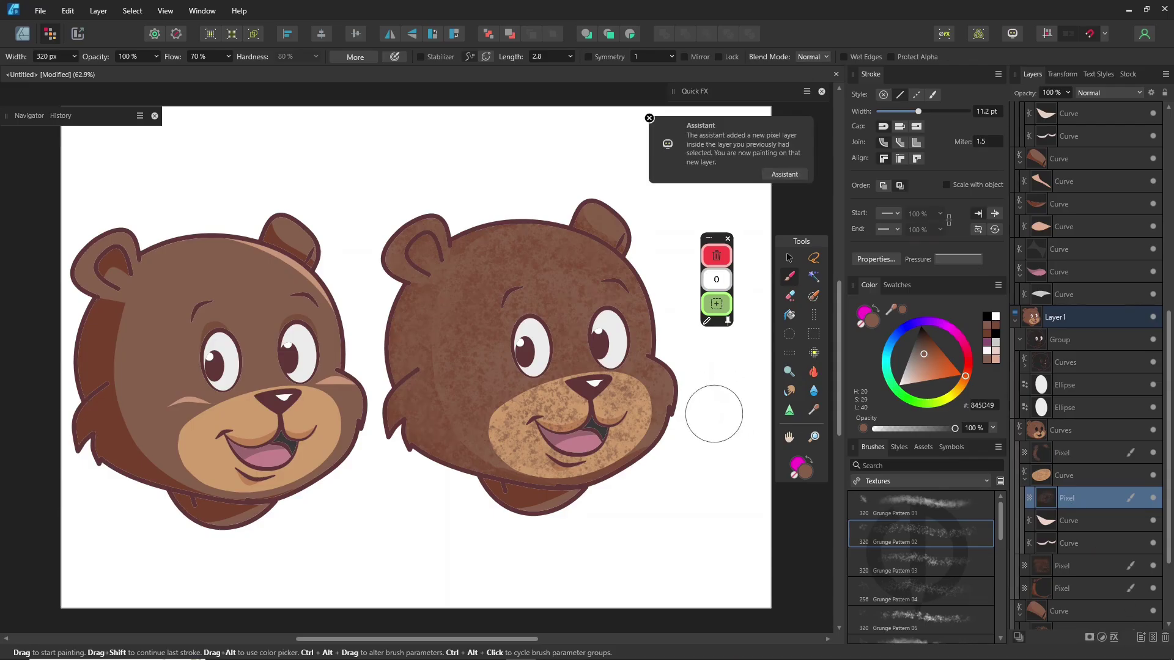
{"action": "key", "text": "ctrl+z"}
{"action": "key", "text": "ctrl+z"}
{"action": "left_click_drag", "start_coordinate": [892, 309], "coordinate": [629, 396]}
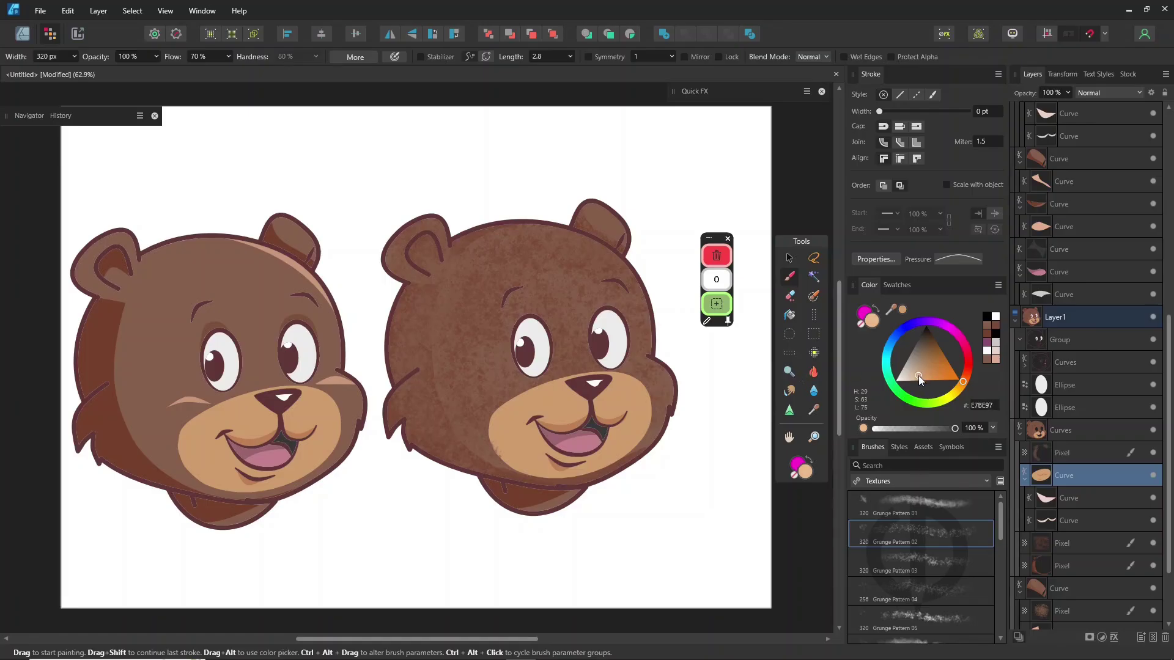
{"action": "left_click", "coordinate": [605, 415]}
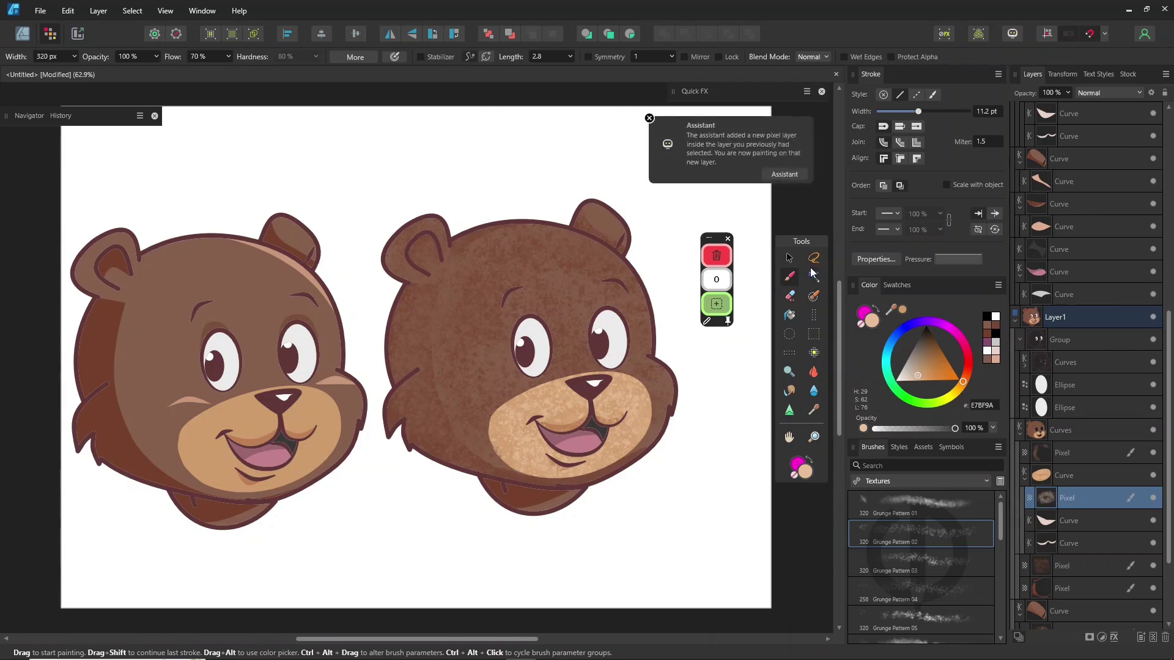
{"action": "left_click", "coordinate": [790, 258]}
{"action": "key", "text": "ctrl+d"}
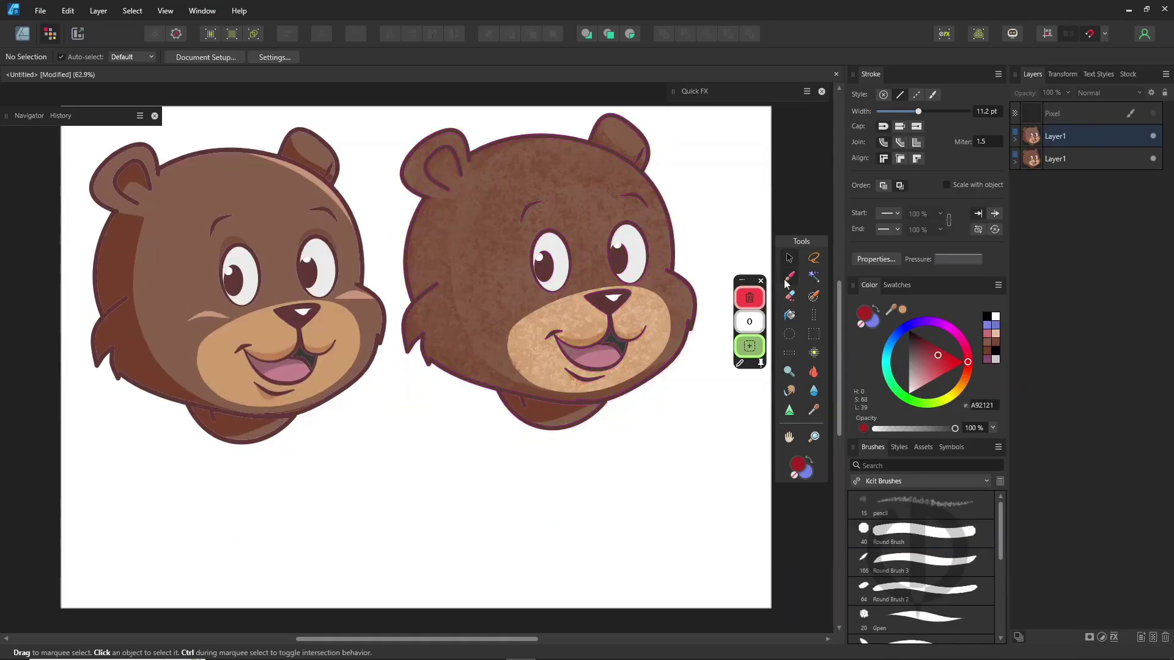
{"action": "left_click", "coordinate": [788, 278]}
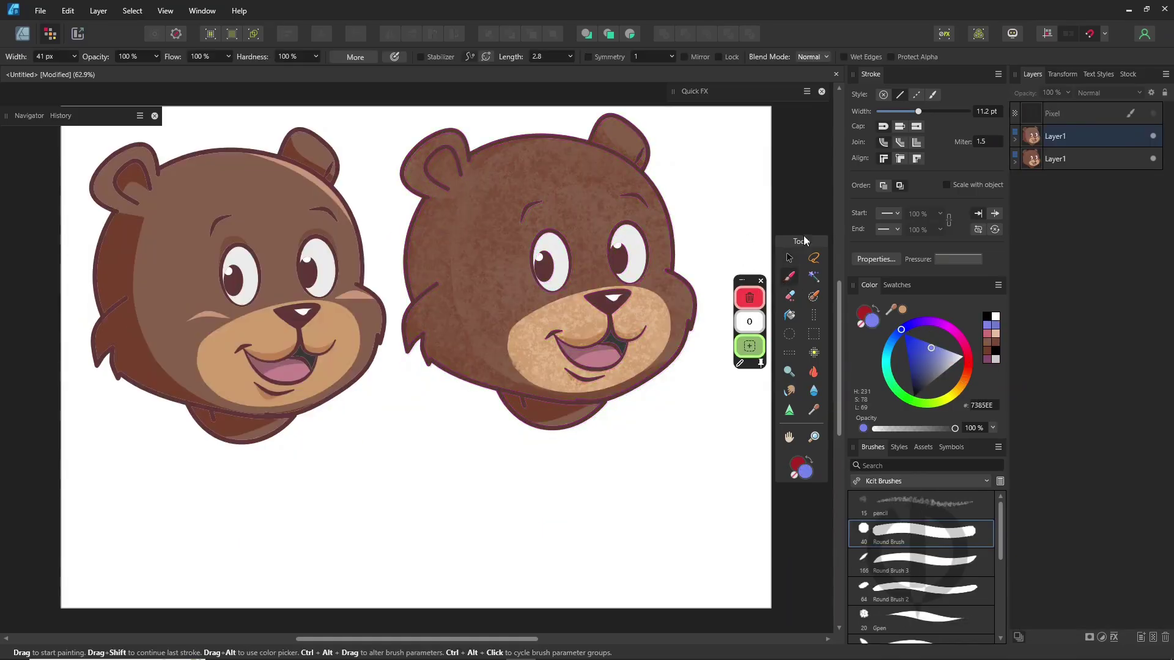
{"action": "left_click", "coordinate": [789, 258]}
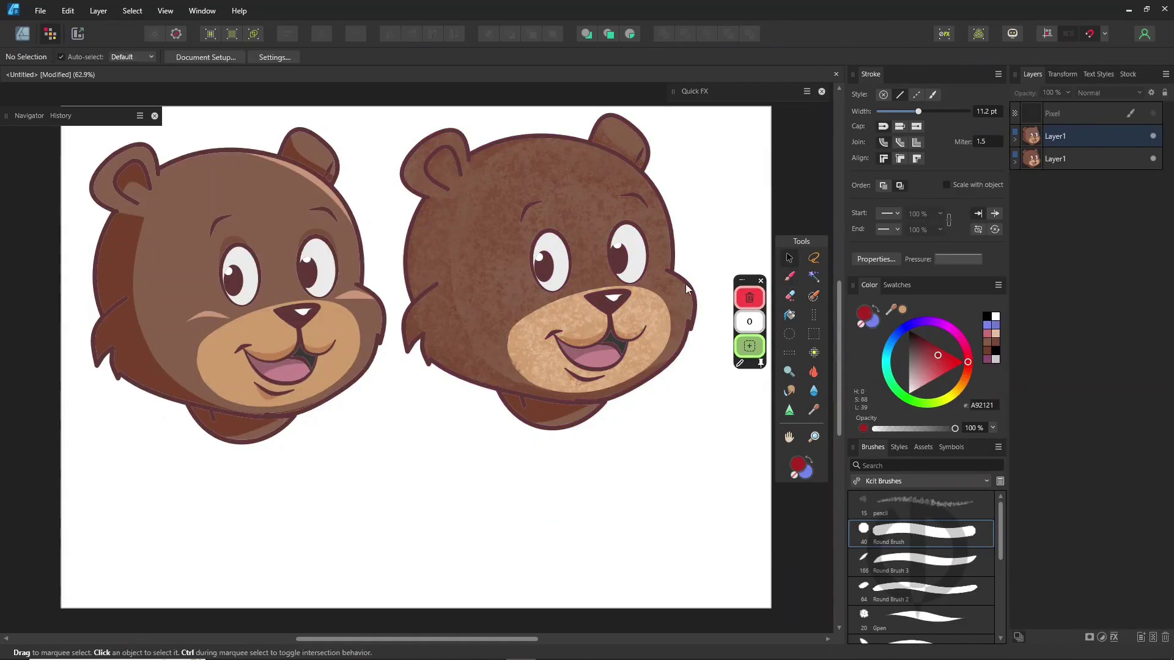
{"action": "left_click", "coordinate": [689, 284]}
Hide the textured head layer, and move the shaded head layer to the middle of the page and enlarge it
{"action": "left_click", "coordinate": [1153, 137]}
{"action": "left_click", "coordinate": [1154, 137]}
{"action": "left_click", "coordinate": [1153, 159]}
{"action": "left_click", "coordinate": [1061, 137]}
{"action": "left_click_drag", "start_coordinate": [257, 263], "coordinate": [436, 349]}
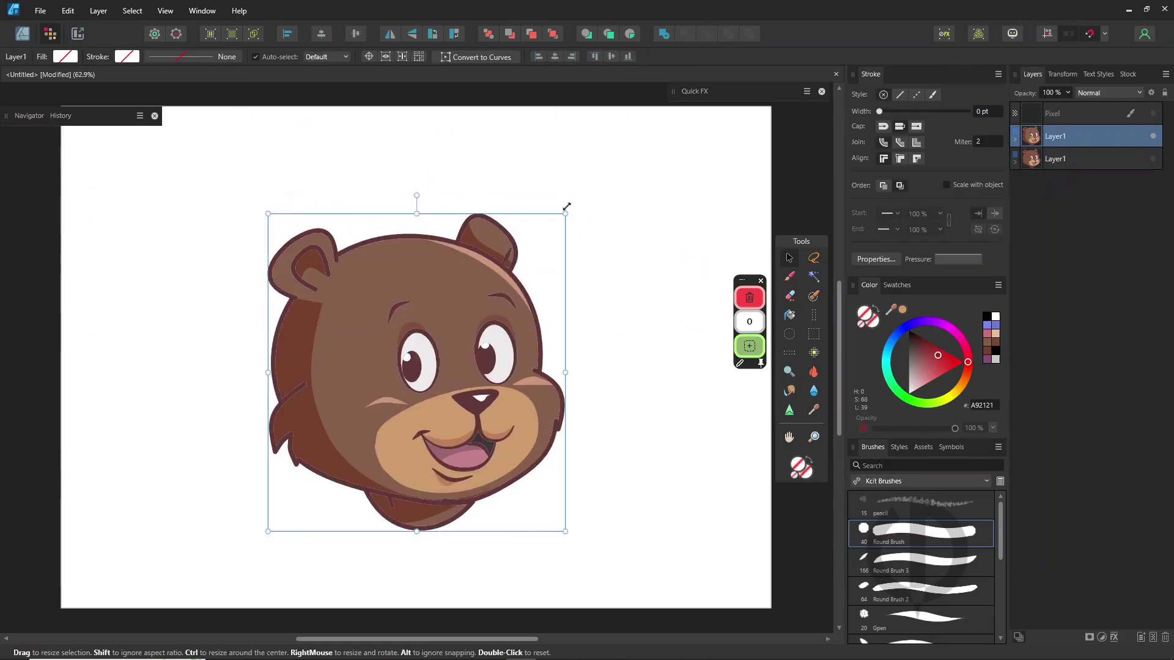
{"action": "left_click_drag", "start_coordinate": [566, 215], "coordinate": [620, 156]}
Select the side shadow curve and all curves sharing its fill, and lighten their fill to a pale beige
{"action": "double_click", "coordinate": [314, 344]}
{"action": "double_click", "coordinate": [314, 344]}
{"action": "left_click", "coordinate": [132, 11]}
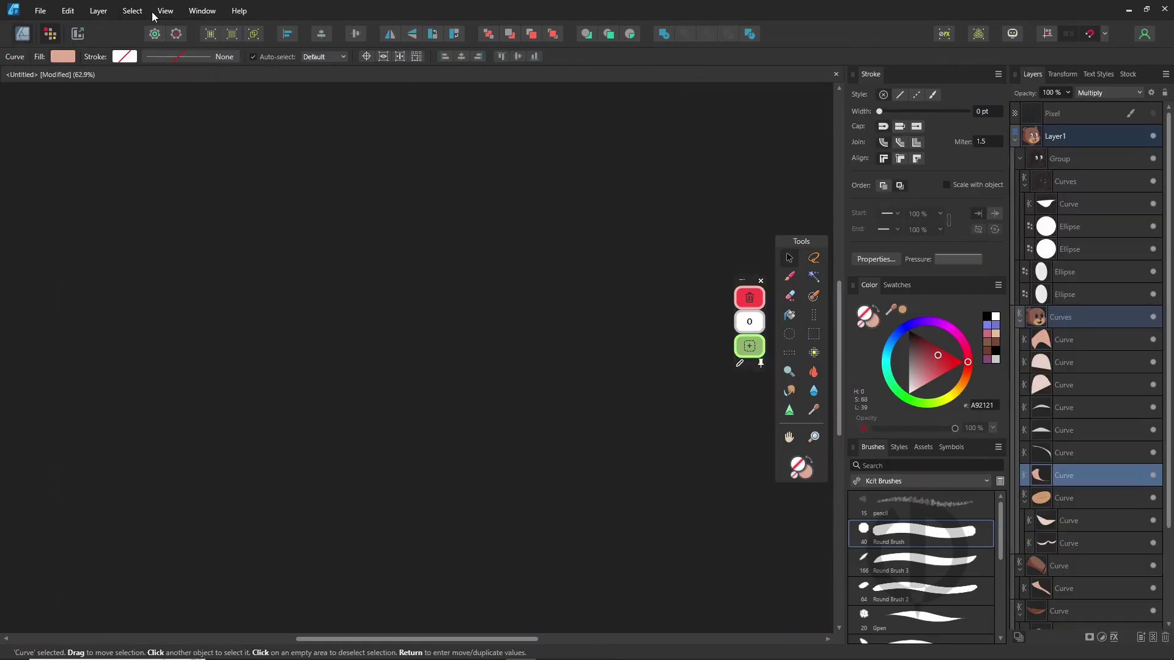
{"action": "left_click", "coordinate": [161, 10]}
{"action": "mouse_move", "coordinate": [207, 175]}
{"action": "left_click", "coordinate": [347, 175]}
{"action": "left_click", "coordinate": [872, 321]}
{"action": "left_click_drag", "start_coordinate": [922, 374], "coordinate": [900, 380]}
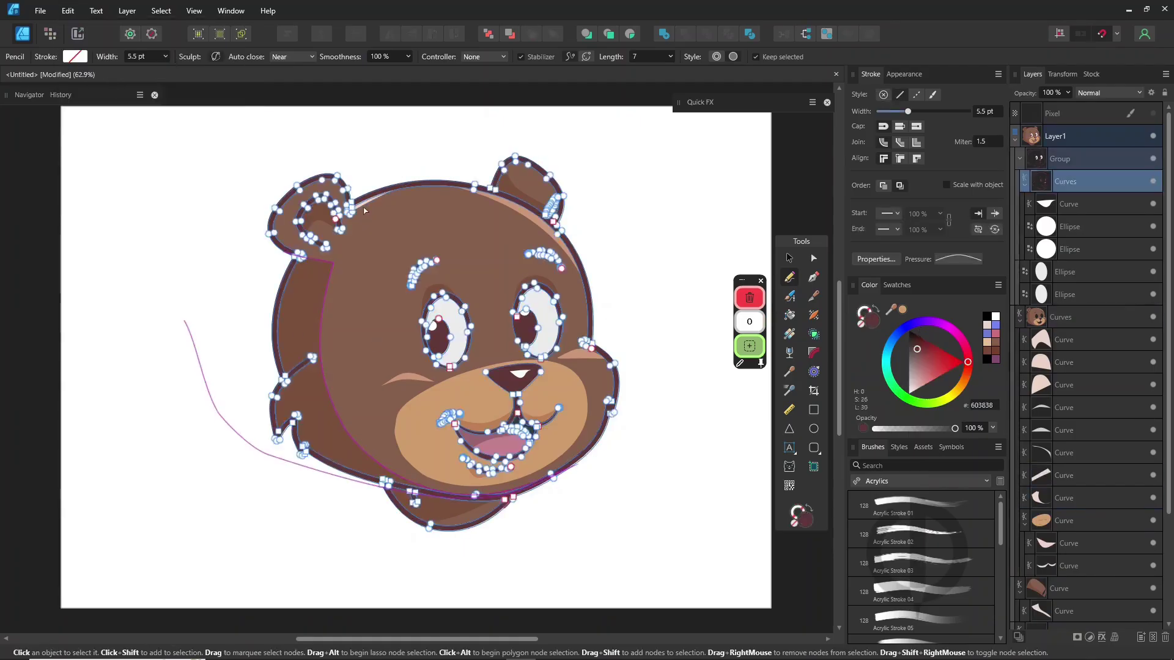
Paste the shadow style, with Multiply blending and no stroke, onto the small curve beside the left ear
{"action": "left_click", "coordinate": [66, 12]}
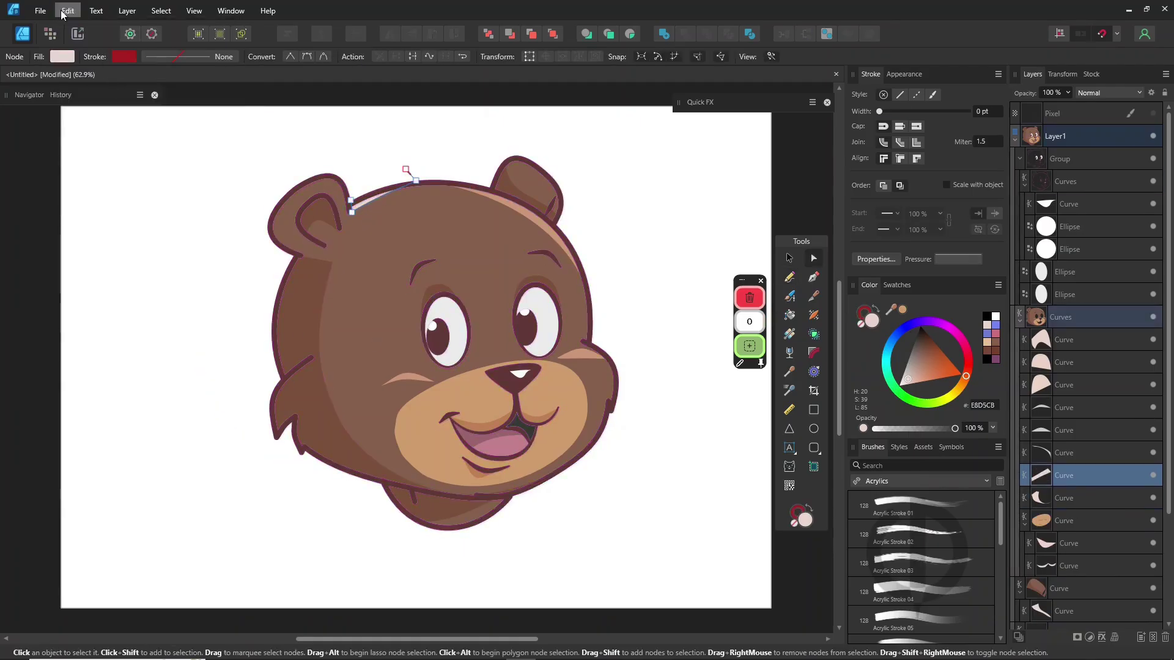
{"action": "left_click", "coordinate": [85, 101]}
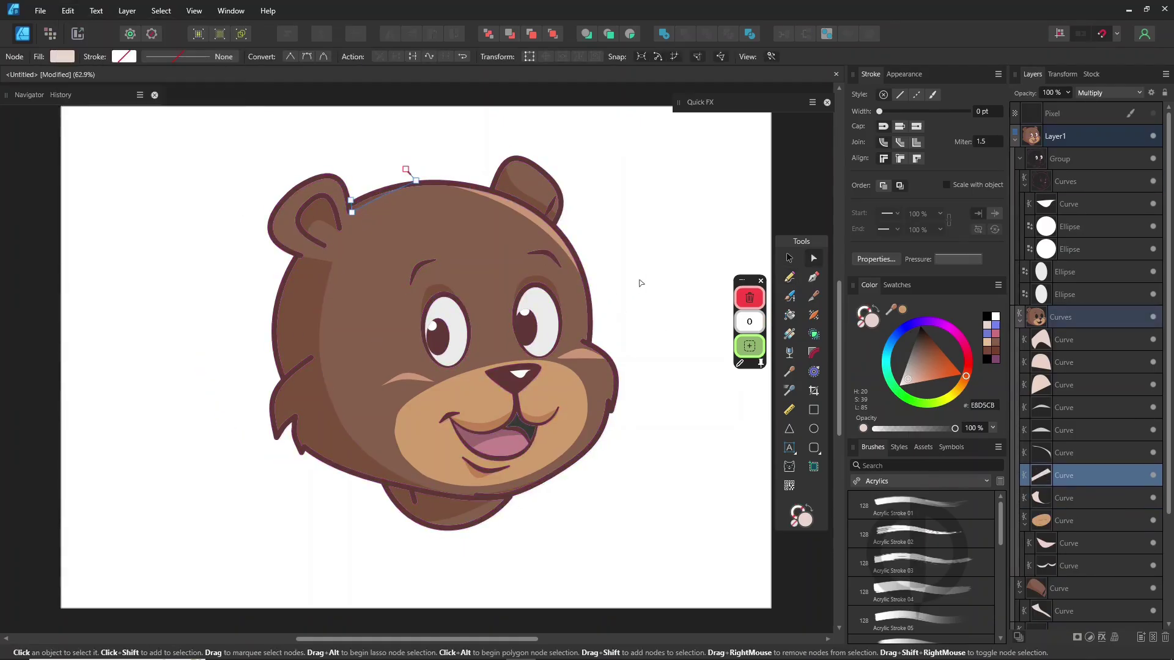